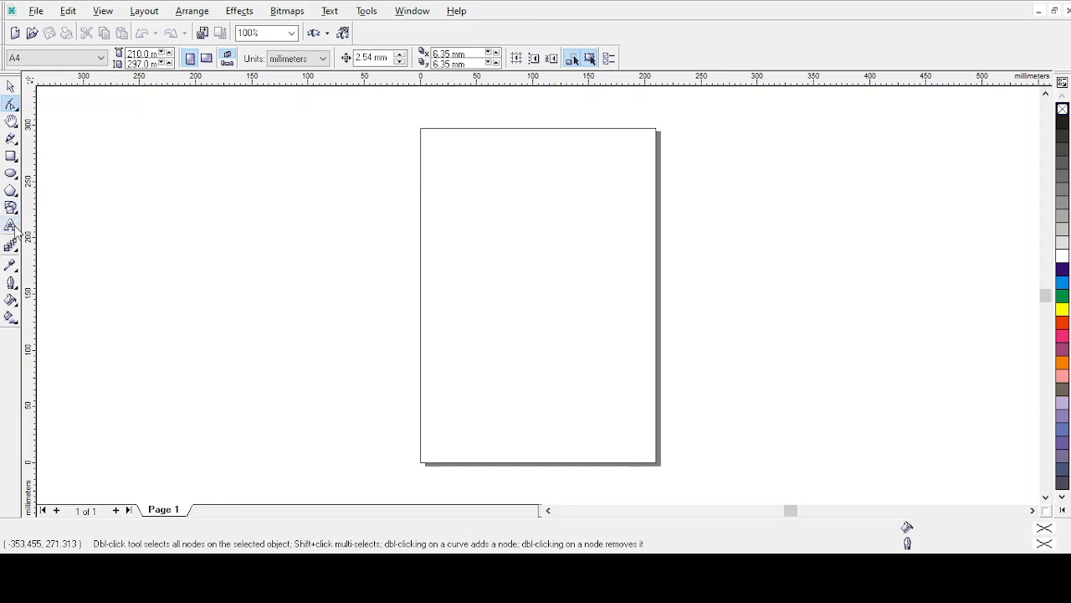
# - Add the artistic text "RANFORMATIONS" in the upper half of the page and finish the text entry
pyautogui.click(11, 226)
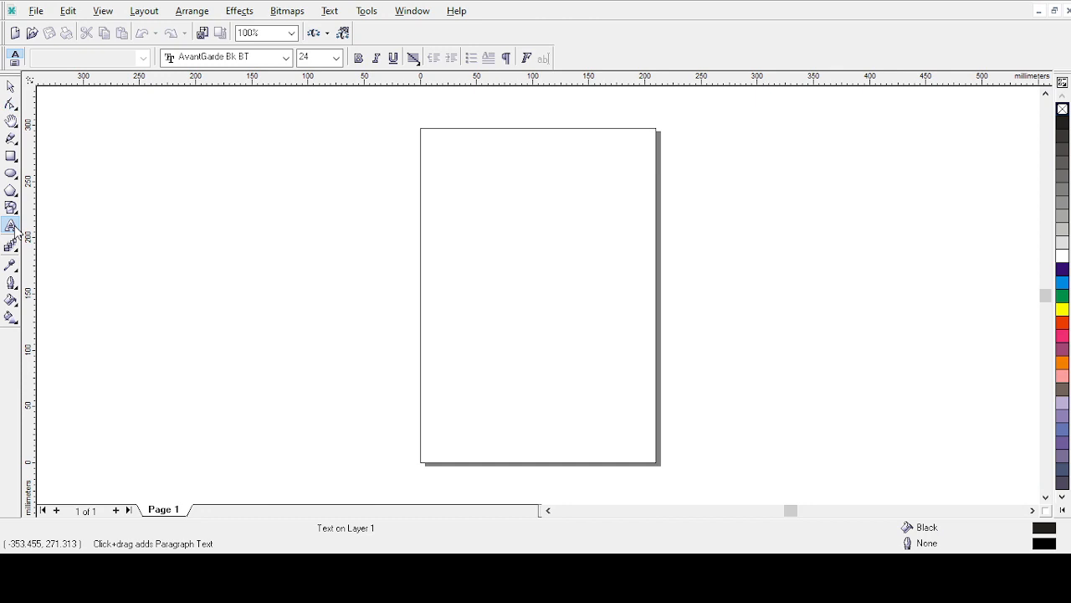
pyautogui.click(451, 242)
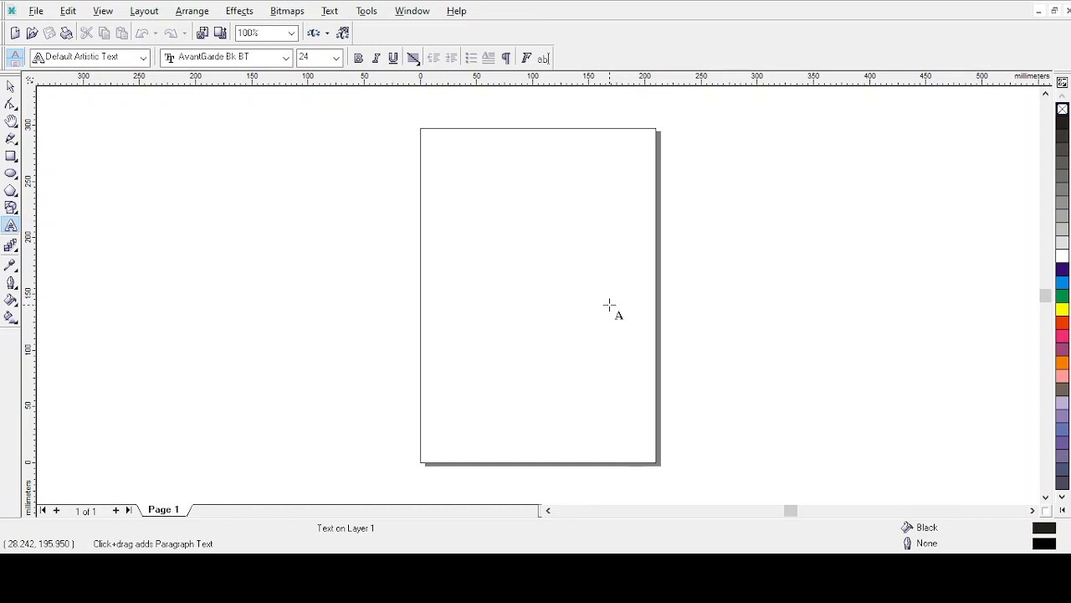
pyautogui.write('RANFORMATION')
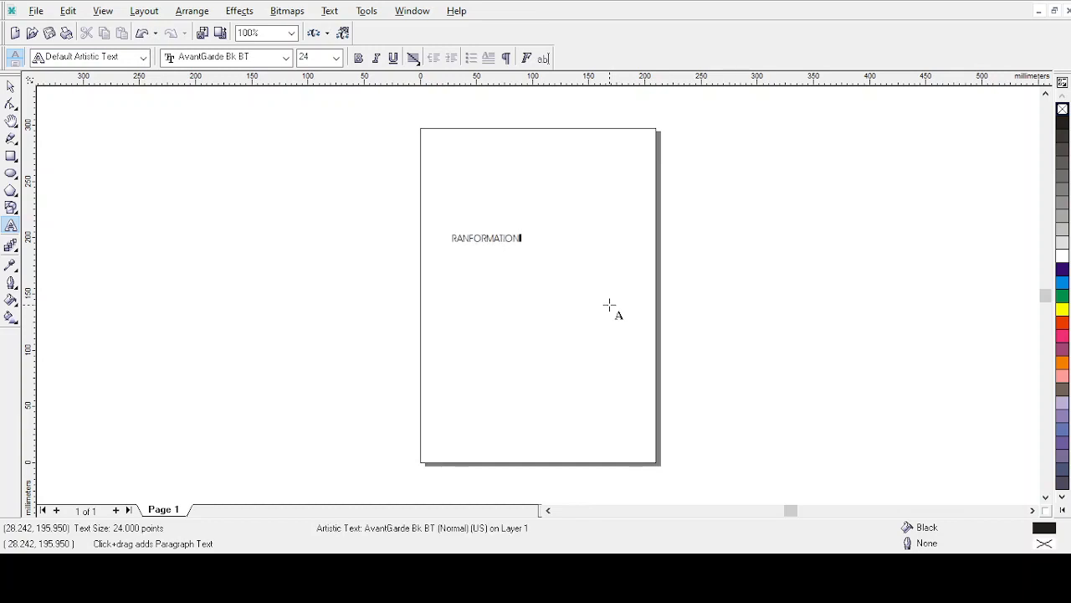
pyautogui.write('S')
pyautogui.press('Escape')
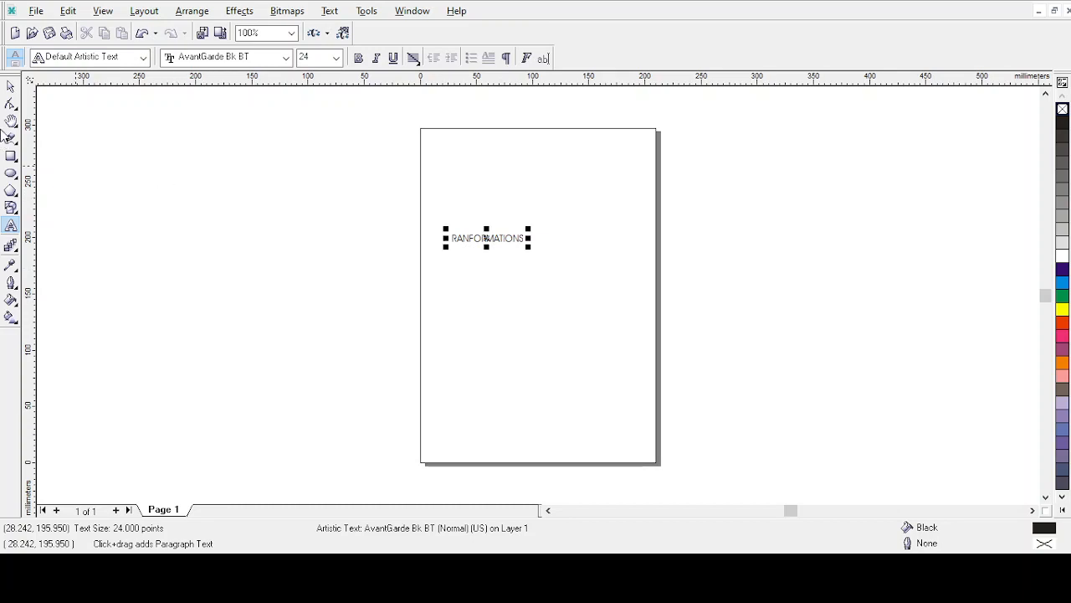
pyautogui.click(11, 89)
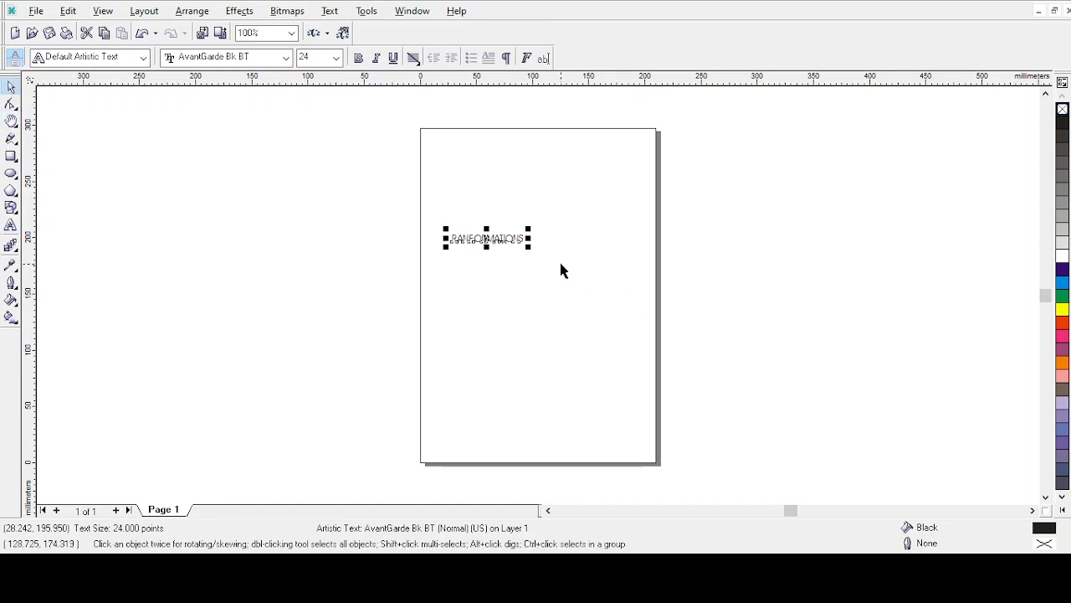
# - Enlarge the text proportionally to about 60 pt so that it spans most of the page width
pyautogui.click(506, 245)
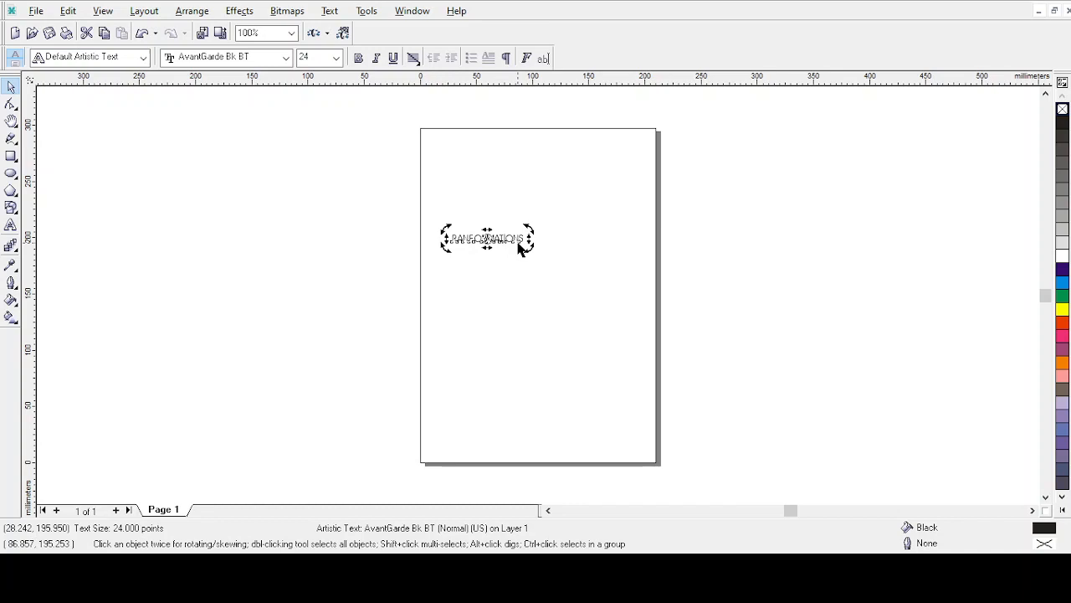
pyautogui.click(517, 244)
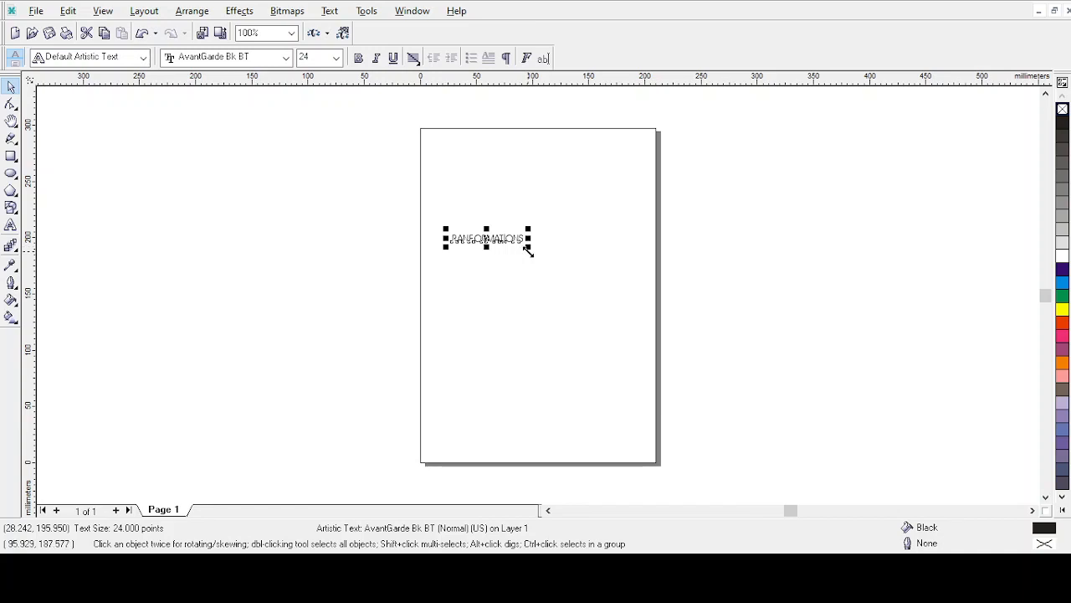
pyautogui.moveTo(527, 251); pyautogui.dragTo(634, 316)
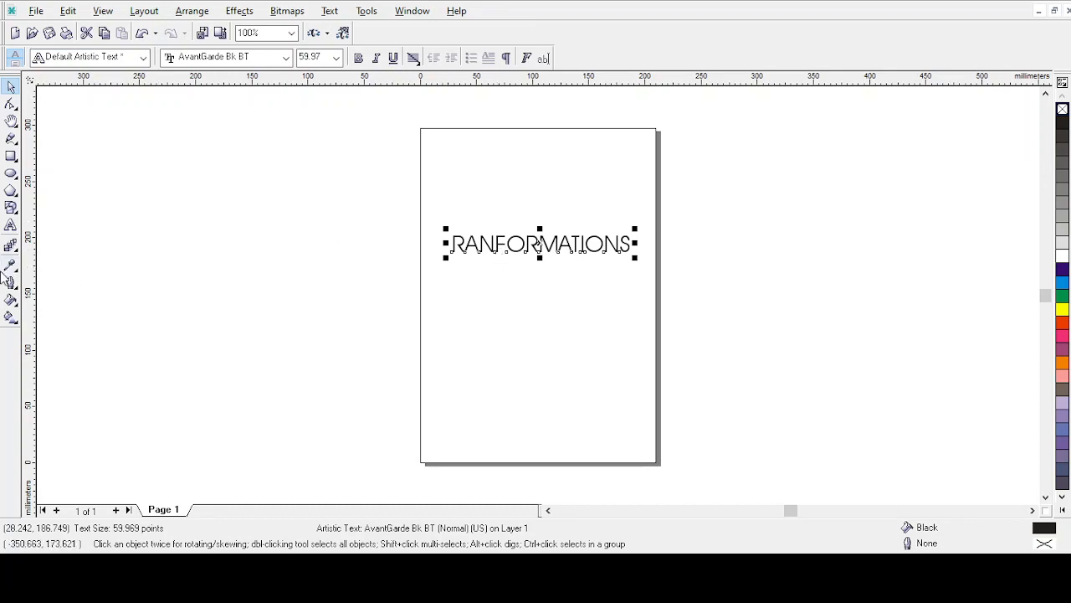
# - Insert a T at the start of the text so that it reads "TRANFORMATIONS", and deselect it
pyautogui.click(11, 225)
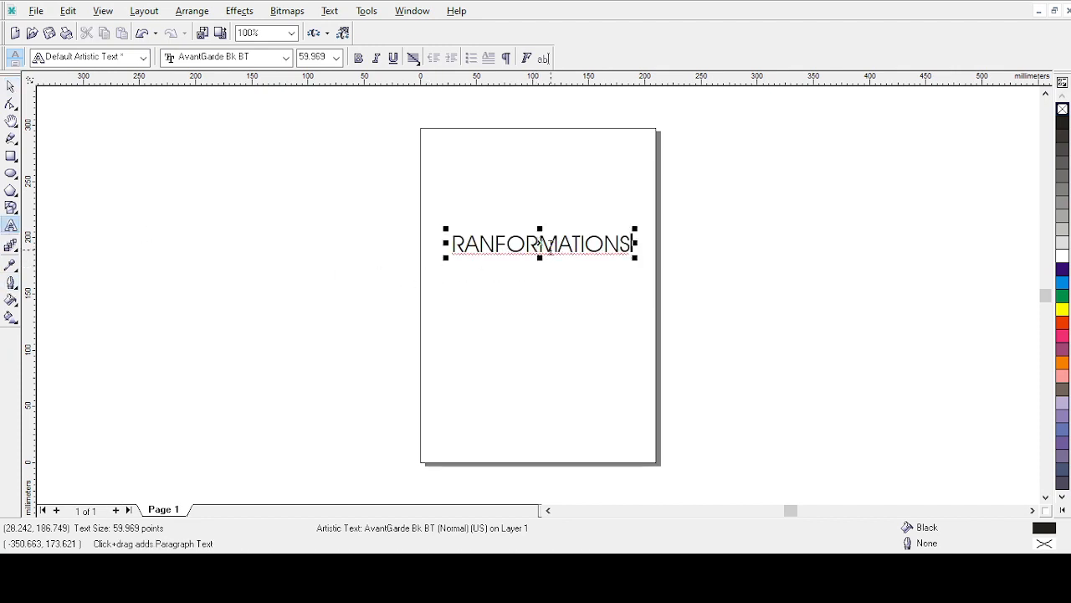
pyautogui.press('Home')
pyautogui.write('T')
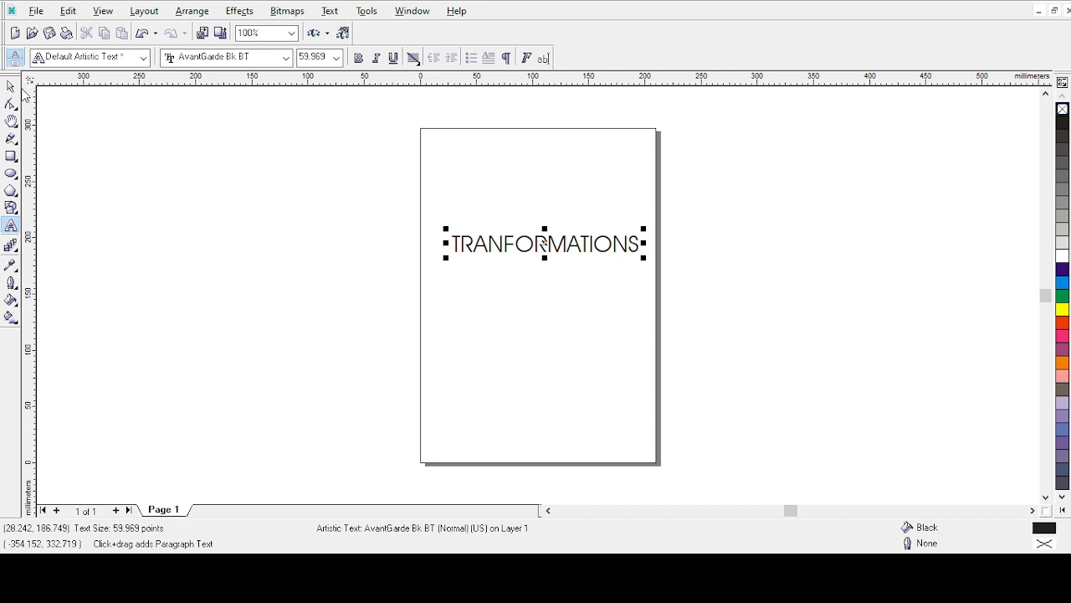
pyautogui.click(11, 86)
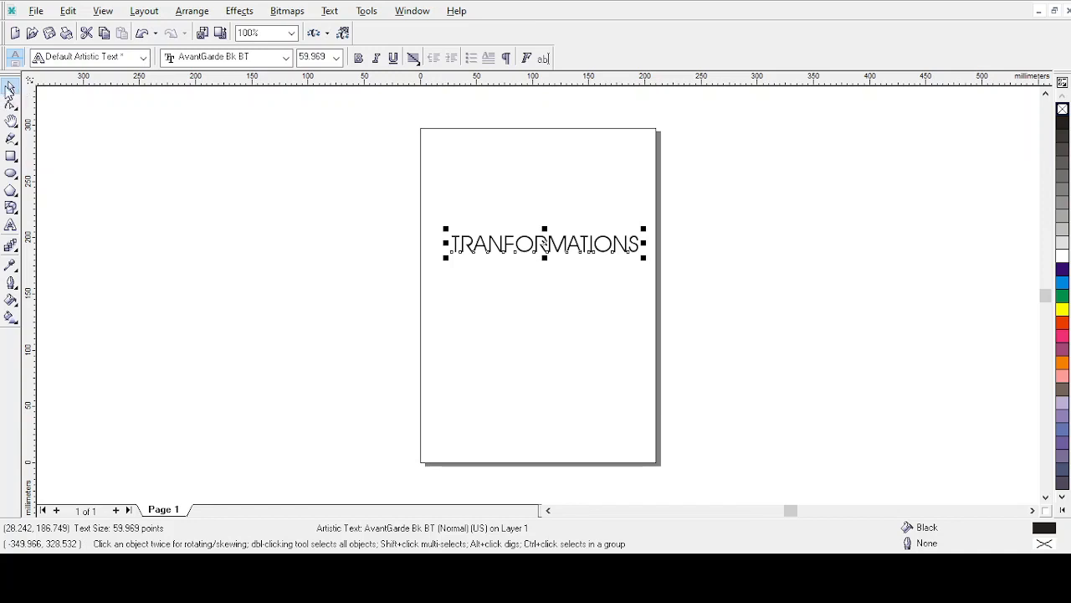
pyautogui.press('Escape')
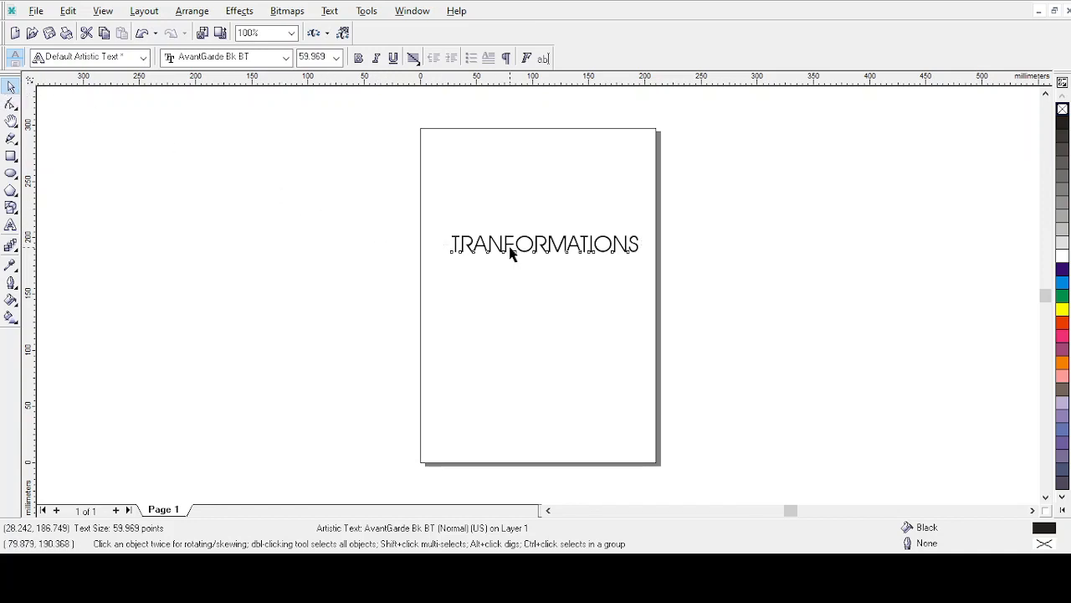
# - Rotate the TRANFORMATIONS text freehand clockwise about its centre so that it slopes steeply down to the right
pyautogui.click(510, 251)
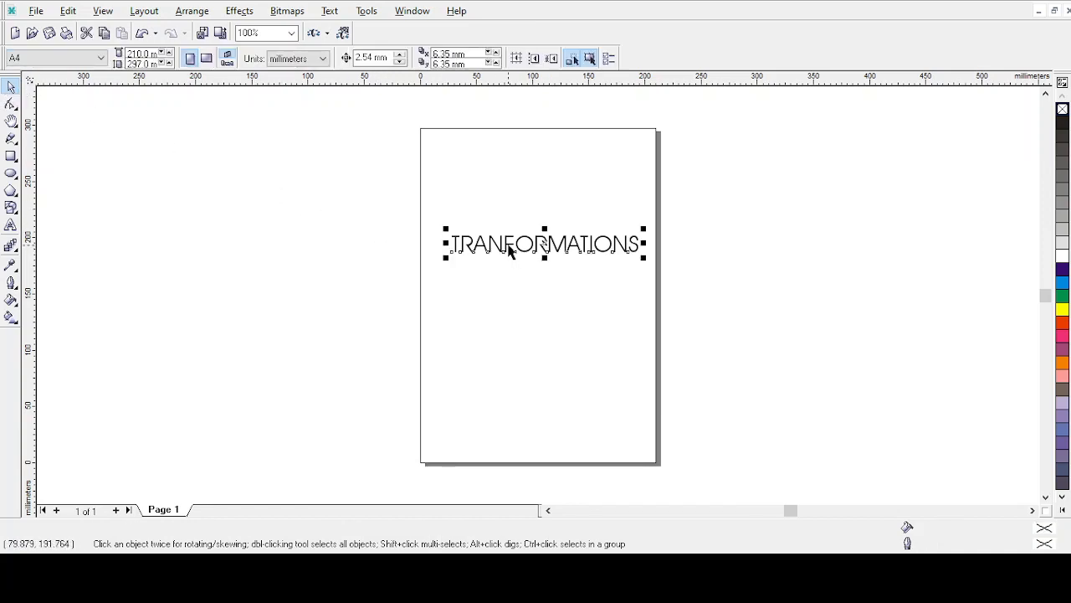
pyautogui.click(511, 250)
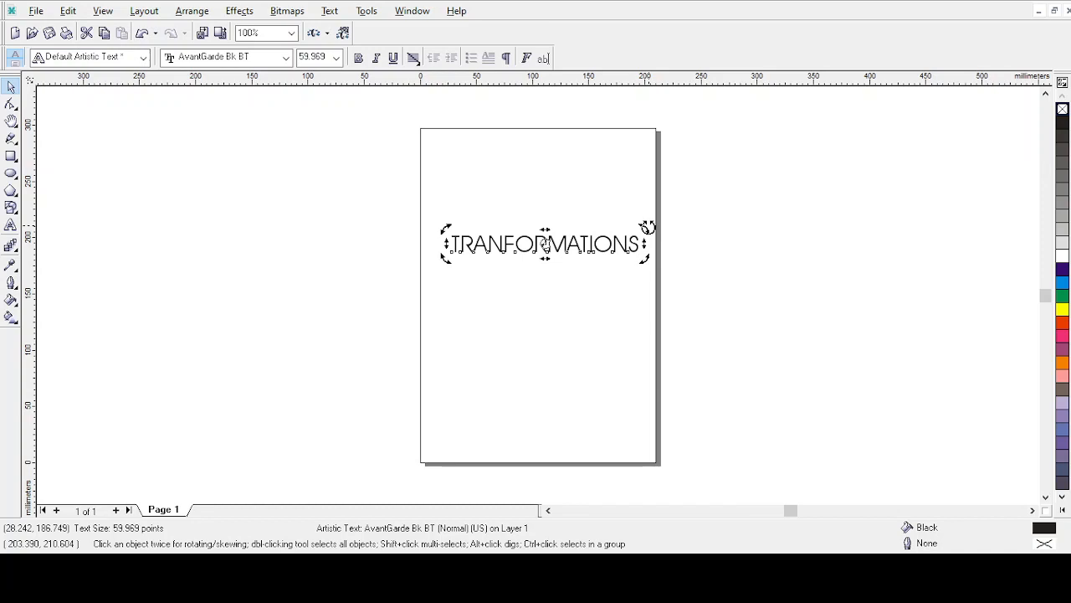
pyautogui.moveTo(647, 227); pyautogui.dragTo(629, 289)
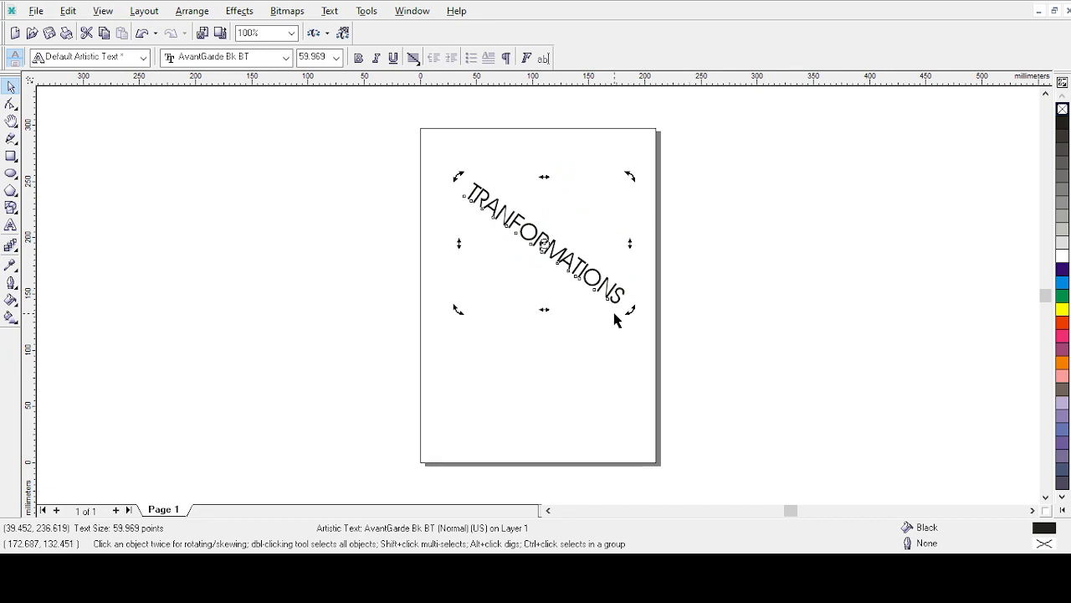
# - Rotate the sloping text back to nearly horizontal and further counterclockwise until it rises steeply to the right
pyautogui.moveTo(627, 313); pyautogui.dragTo(650, 271)
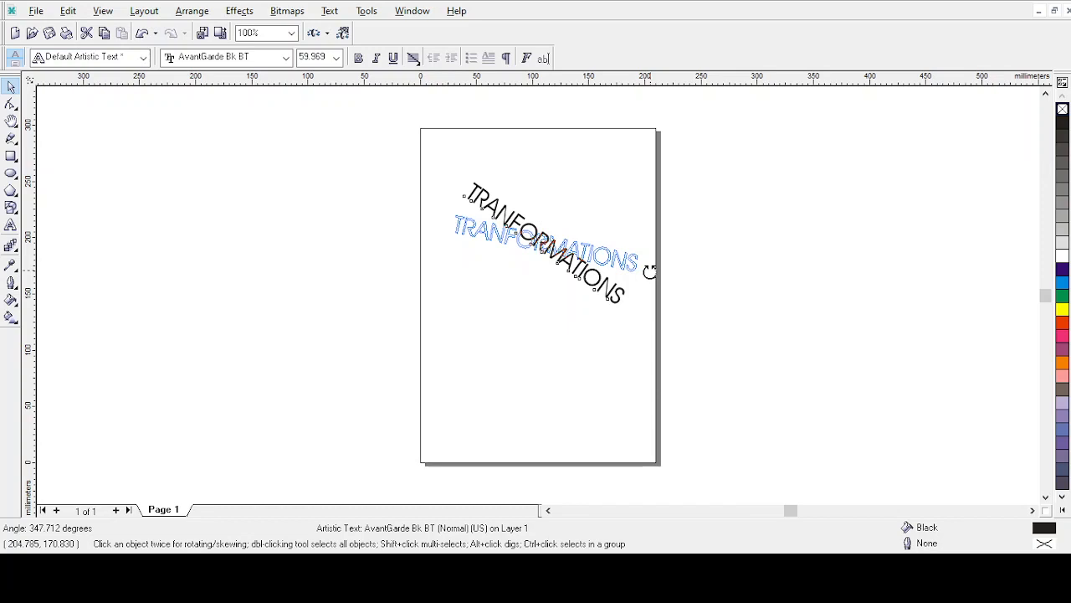
pyautogui.moveTo(650, 272); pyautogui.dragTo(652, 265)
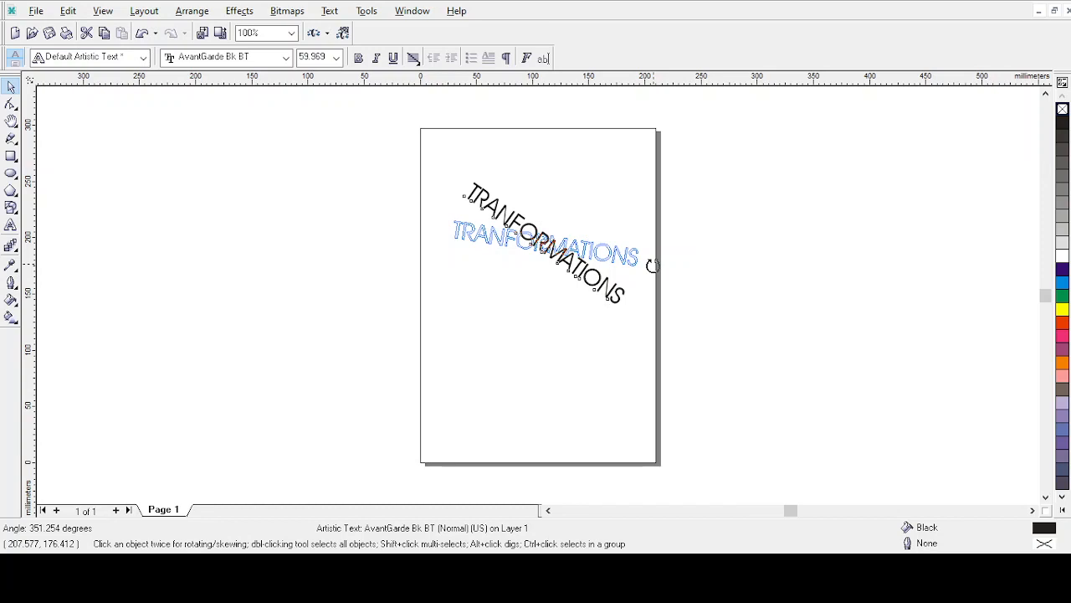
pyautogui.moveTo(652, 265)
pyautogui.mouseDown()
pyautogui.moveTo(650, 242)
pyautogui.moveTo(642, 247)
pyautogui.mouseUp()
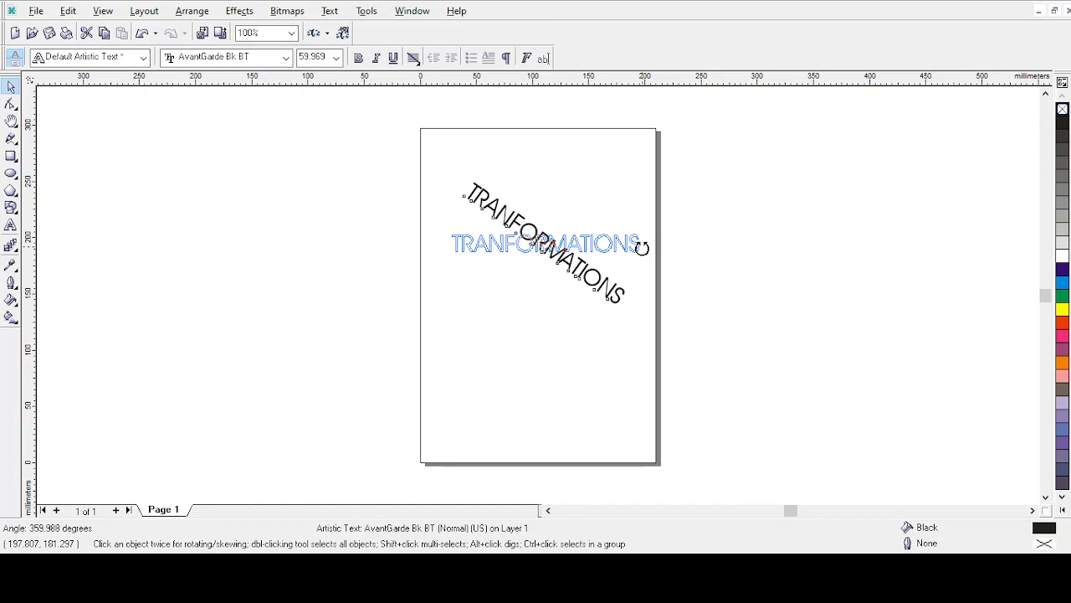
pyautogui.moveTo(642, 247); pyautogui.dragTo(627, 283)
pyautogui.moveTo(627, 282); pyautogui.dragTo(608, 201)
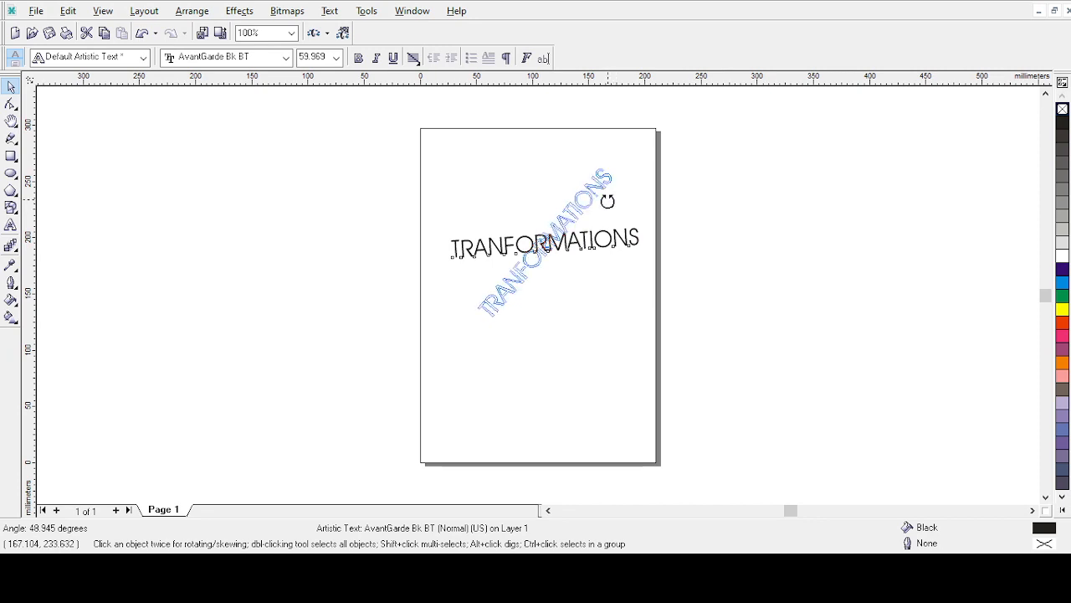
pyautogui.moveTo(607, 200); pyautogui.dragTo(606, 203)
# - Undo the text rotations and the insertion of the leading T
pyautogui.click(722, 234)
pyautogui.hotkey('ctrl', 'z')
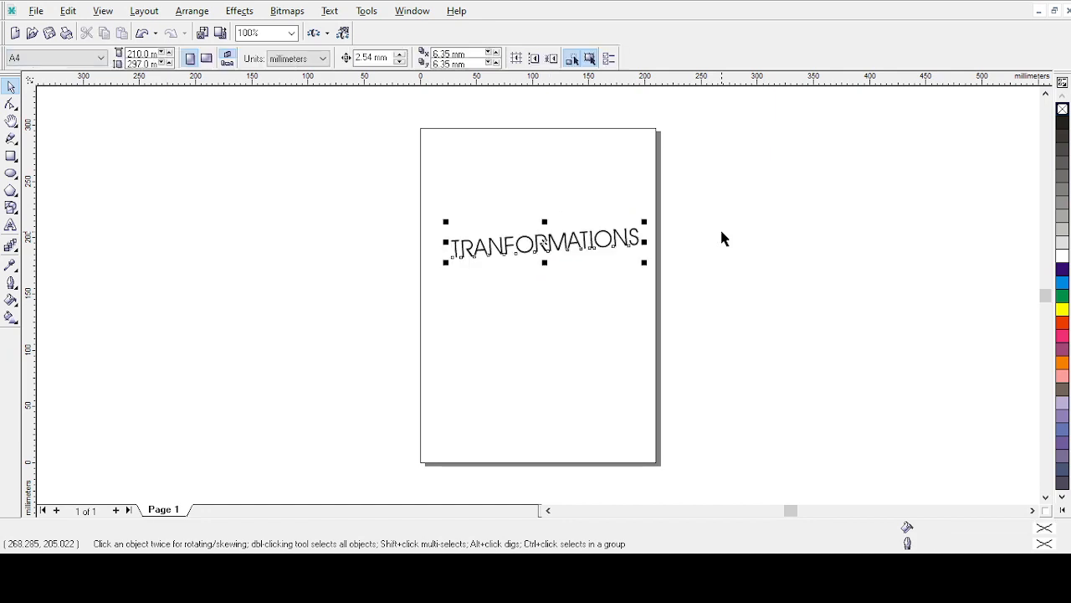
pyautogui.hotkey('ctrl', 'z')
pyautogui.hotkey('ctrl', 'z')
pyautogui.hotkey('ctrl', 'z')
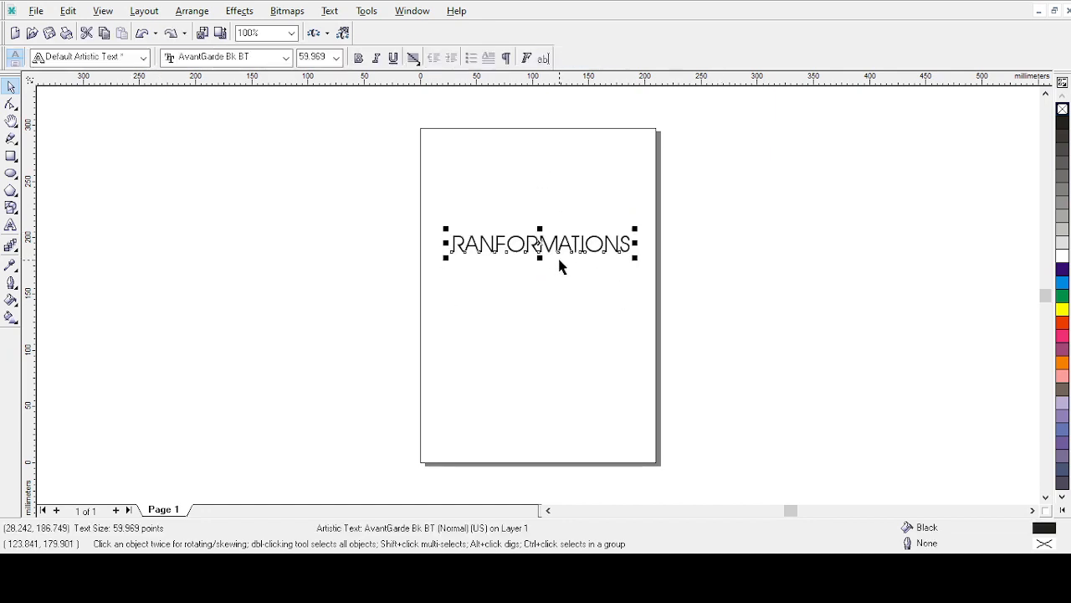
# - Insert the missing T at the start of the text again so that it reads "TRANFORMATIONS"
pyautogui.click(486, 247)
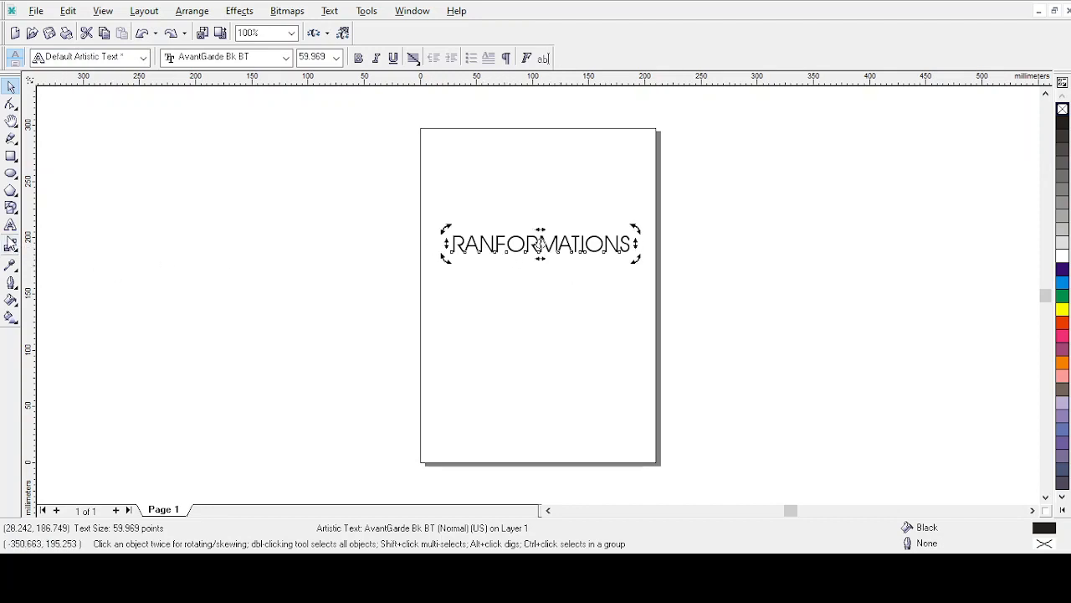
pyautogui.press('F8')
pyautogui.press('Home')
pyautogui.write('T')
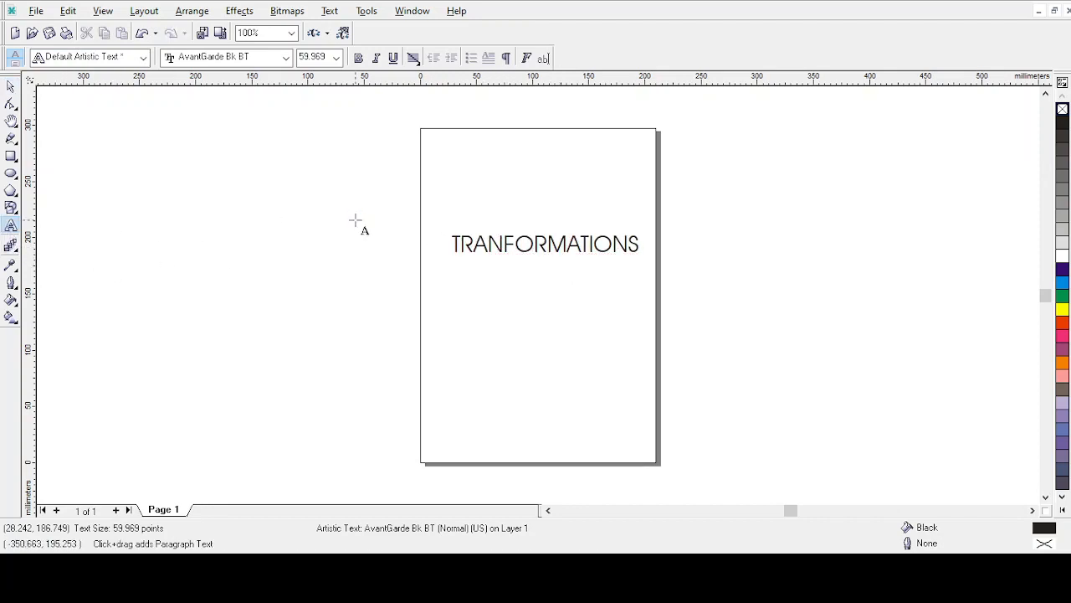
pyautogui.click(11, 88)
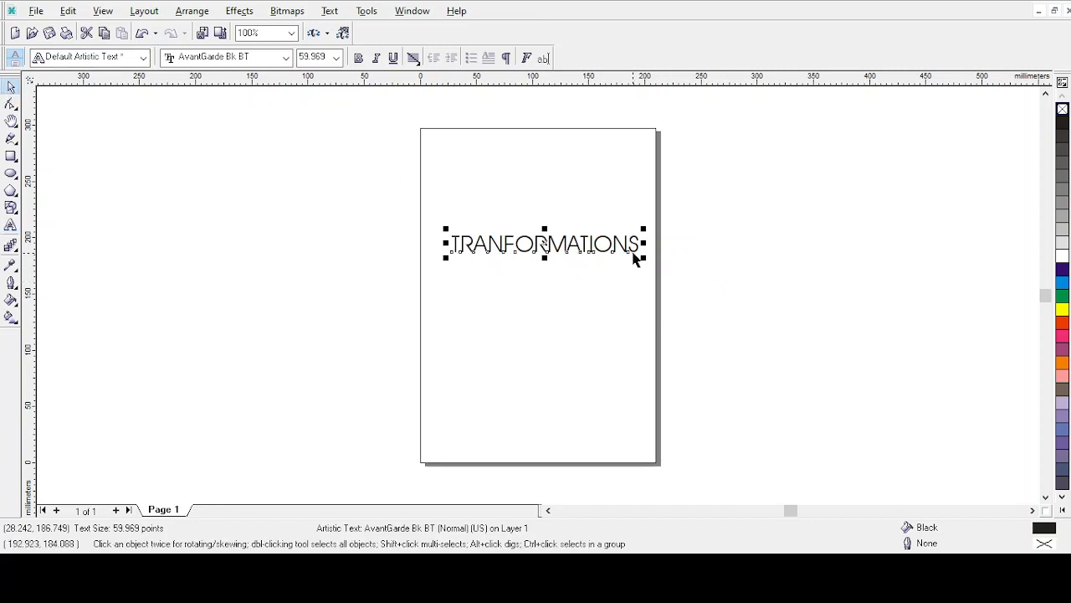
# - Try rotating the TRANFORMATIONS text by its lower-right corner and deselect it
pyautogui.click(630, 256)
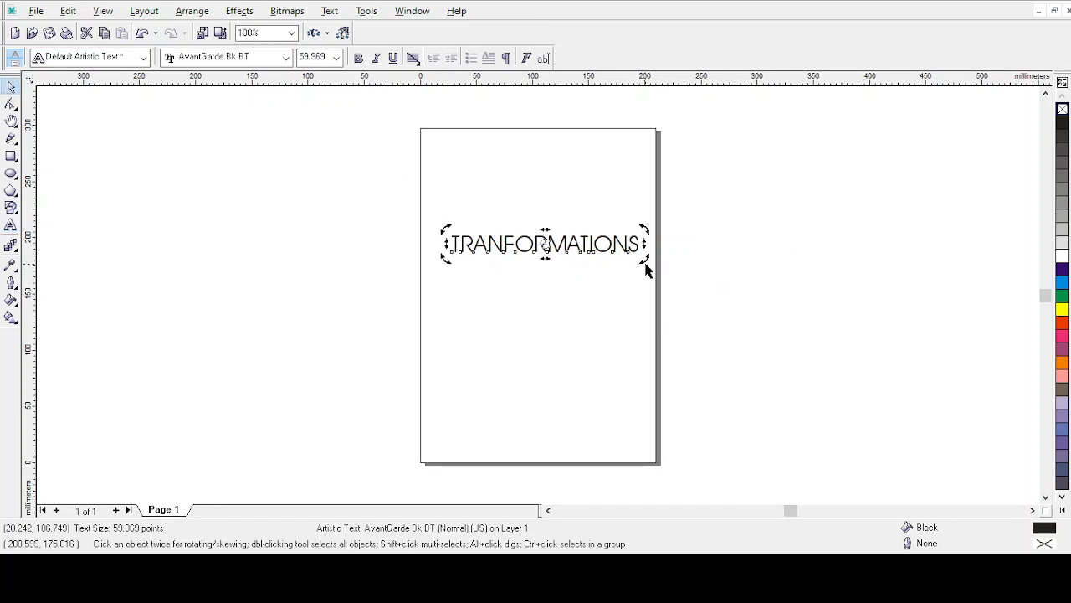
pyautogui.moveTo(640, 258)
pyautogui.mouseDown()
pyautogui.moveTo(648, 232)
pyautogui.moveTo(588, 170)
pyautogui.moveTo(641, 220)
pyautogui.moveTo(653, 267)
pyautogui.mouseUp()
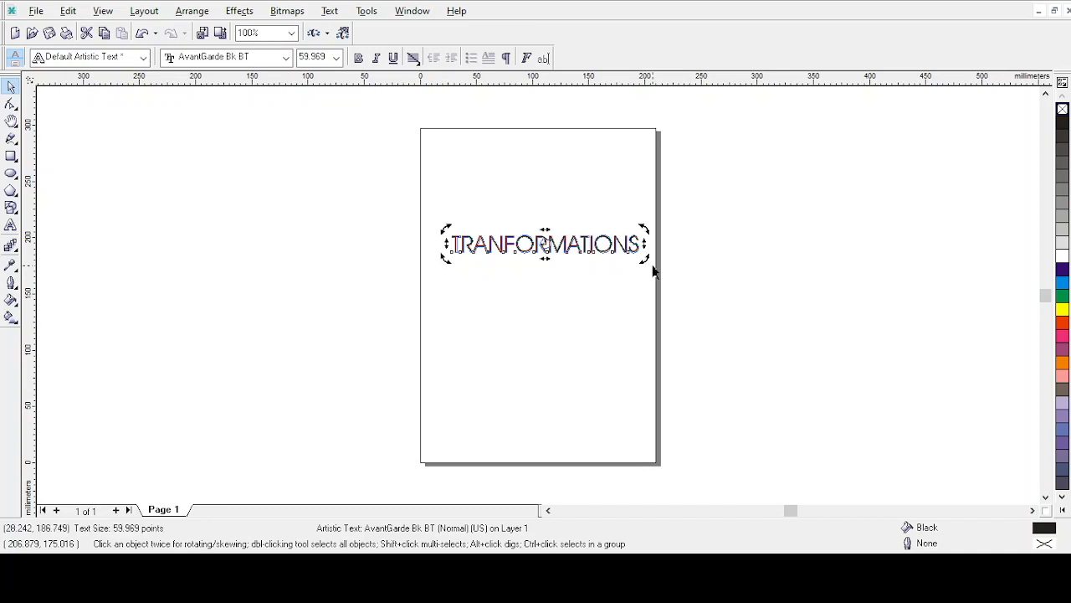
pyautogui.click(708, 250)
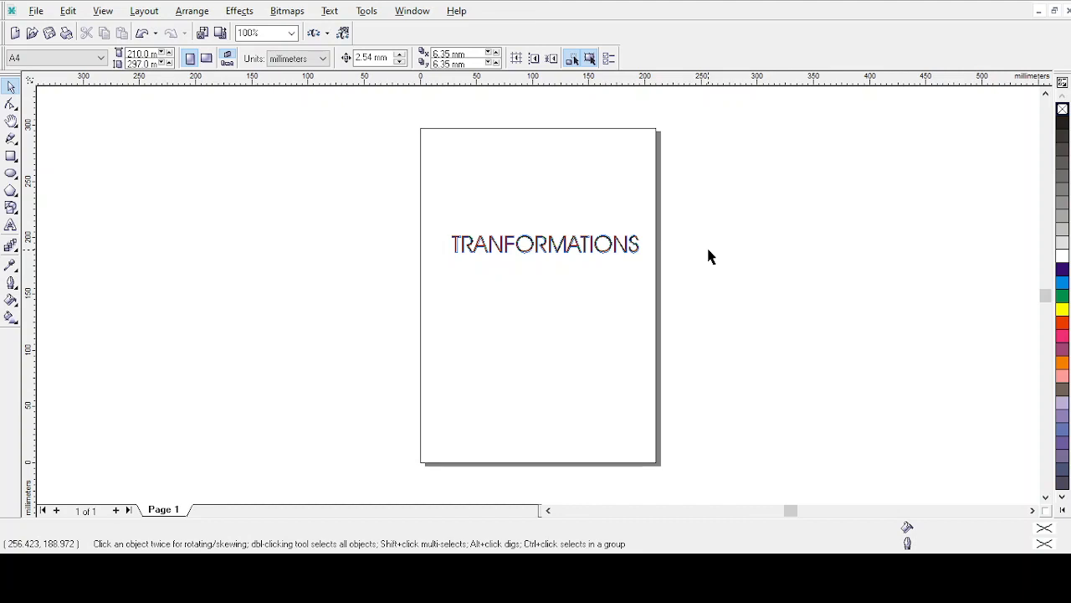
# - Skew the text horizontally, shifting its upper edge to the right and its lower edge further right so the letters lean backward
pyautogui.click(554, 243)
pyautogui.click(547, 244)
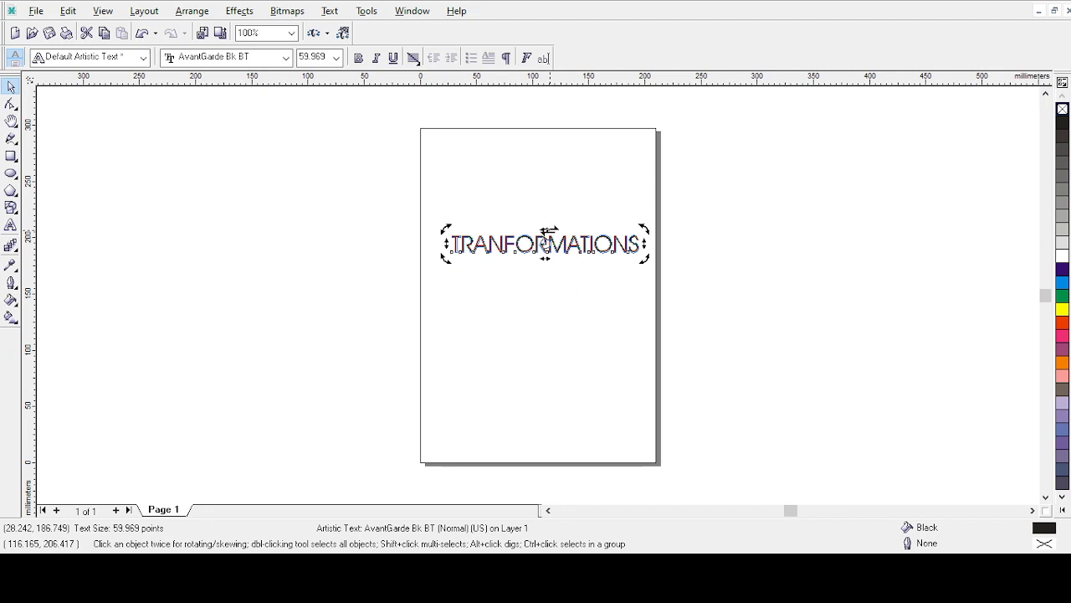
pyautogui.moveTo(548, 231); pyautogui.dragTo(586, 232)
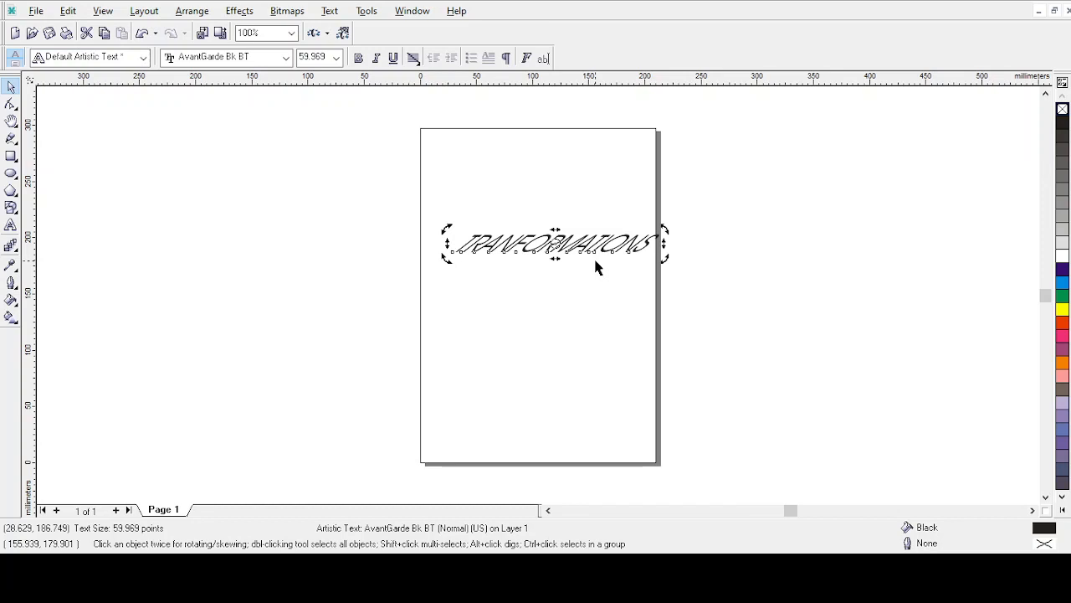
pyautogui.moveTo(555, 258); pyautogui.dragTo(560, 232)
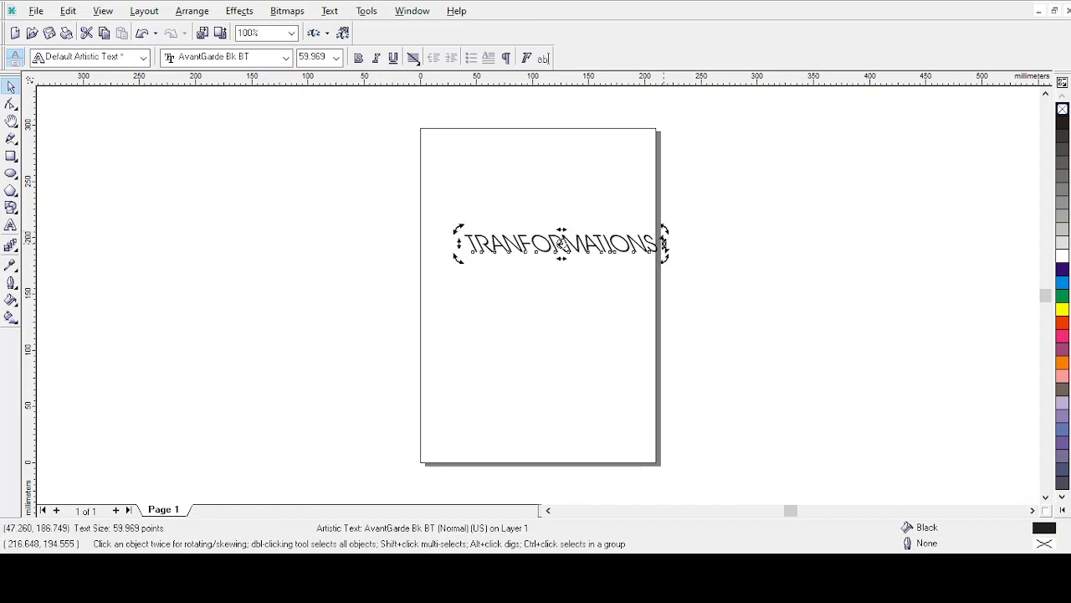
# - Skew the text vertically by raising and lowering its right side and raising its left side, and reselect the sloping text
pyautogui.moveTo(665, 243); pyautogui.dragTo(676, 179)
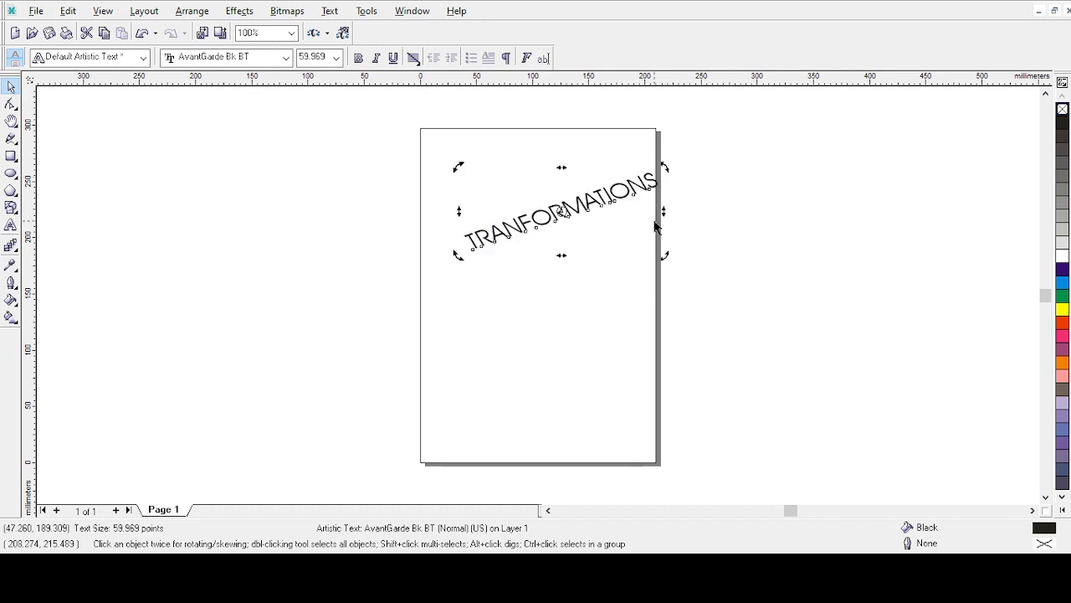
pyautogui.moveTo(662, 215); pyautogui.dragTo(660, 270)
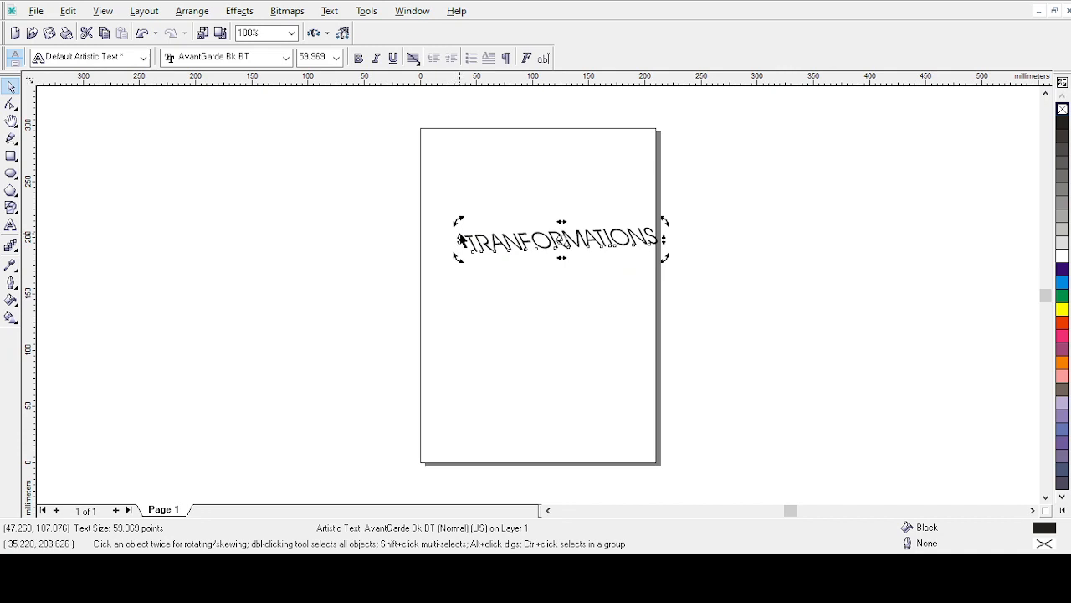
pyautogui.moveTo(459, 239); pyautogui.dragTo(488, 184)
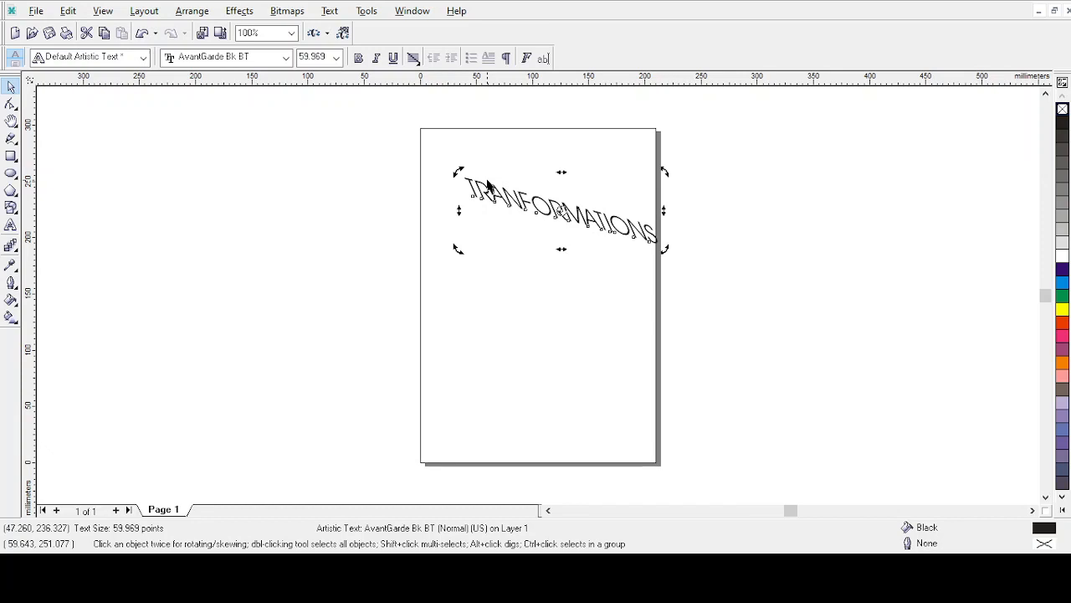
pyautogui.click(399, 222)
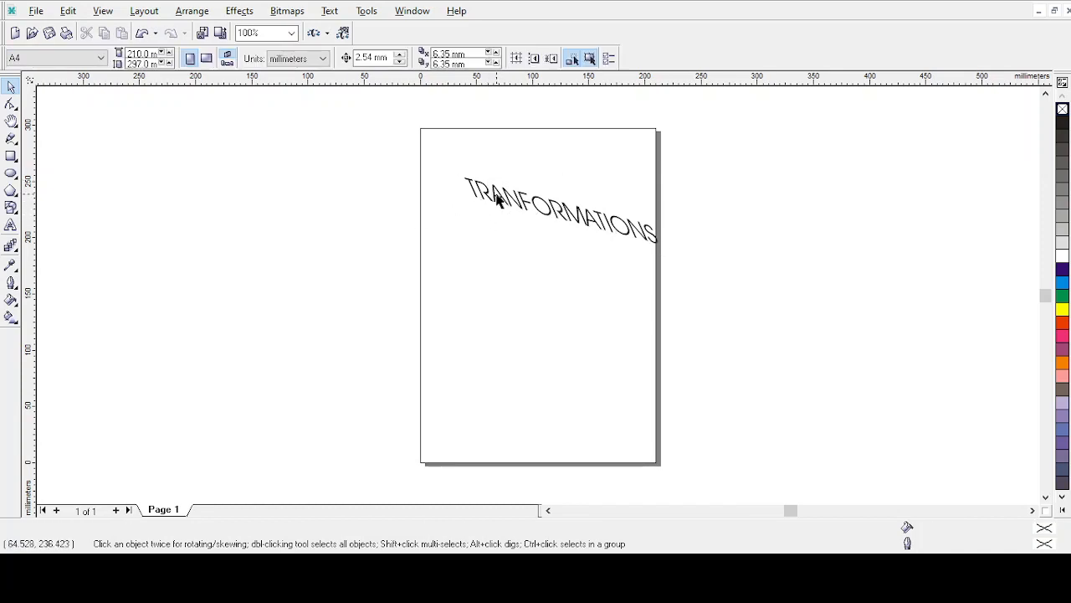
pyautogui.click(499, 198)
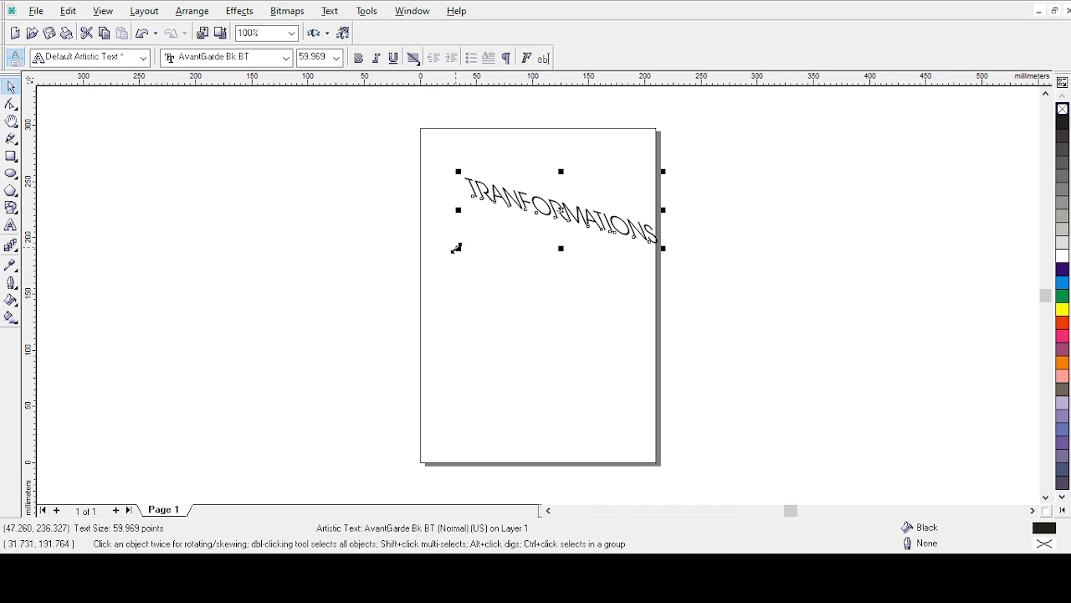
# - Enlarge the sloping TRANFORMATIONS text proportionally about its centre to about 176 points
pyautogui.moveTo(456, 249); pyautogui.dragTo(327, 298)
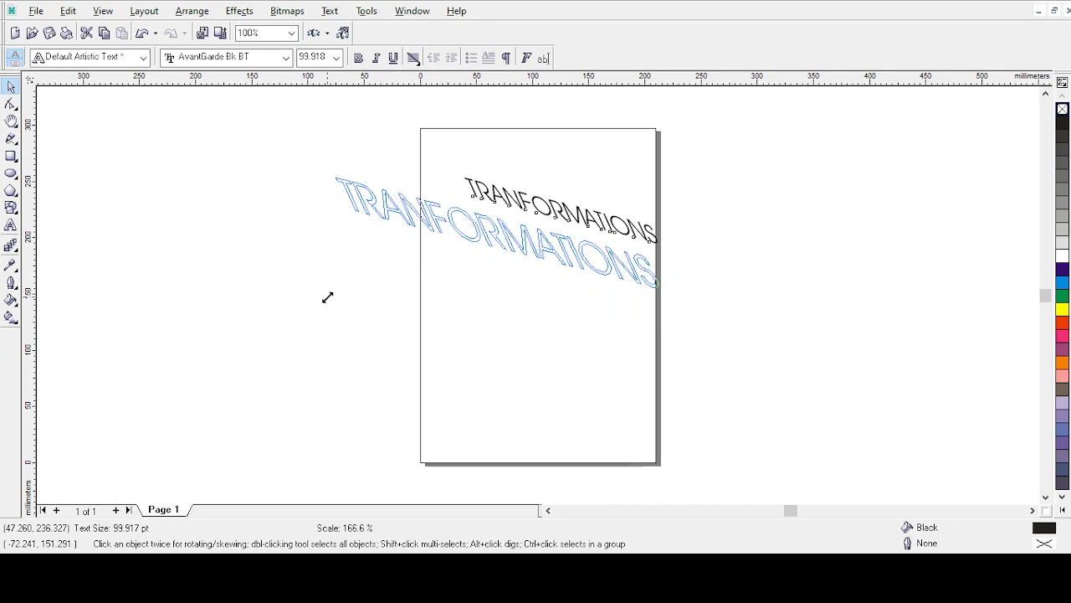
pyautogui.moveTo(327, 297); pyautogui.dragTo(269, 318)
pyautogui.press('shift')
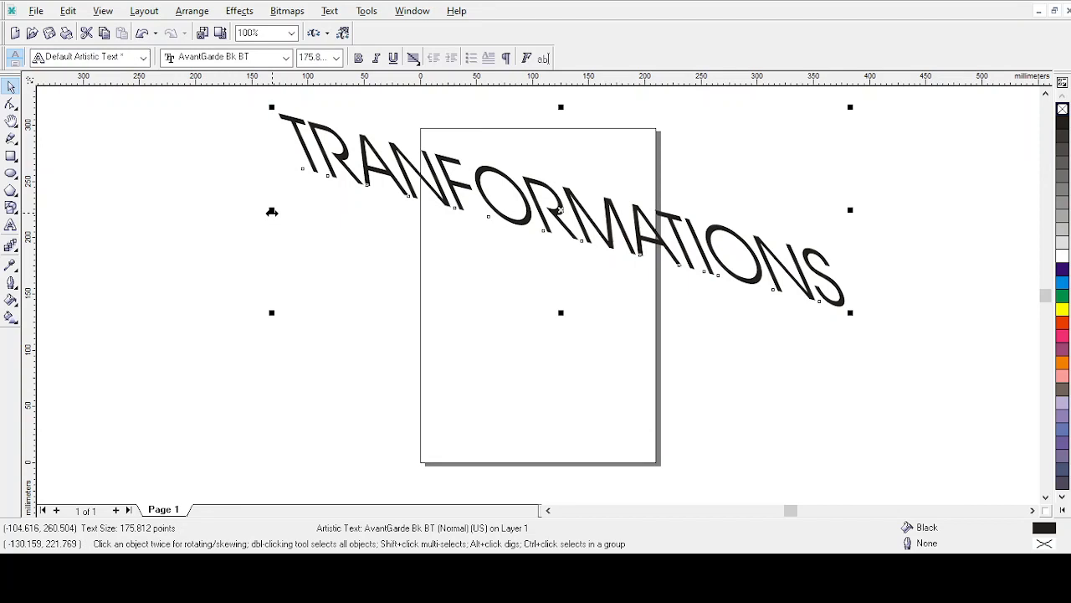
# - Narrow the text slightly about its centre, reduce its height to about 69 % the same way, and deselect it
pyautogui.moveTo(272, 211)
pyautogui.mouseDown()
pyautogui.moveTo(353, 204)
pyautogui.moveTo(285, 218)
pyautogui.mouseUp()
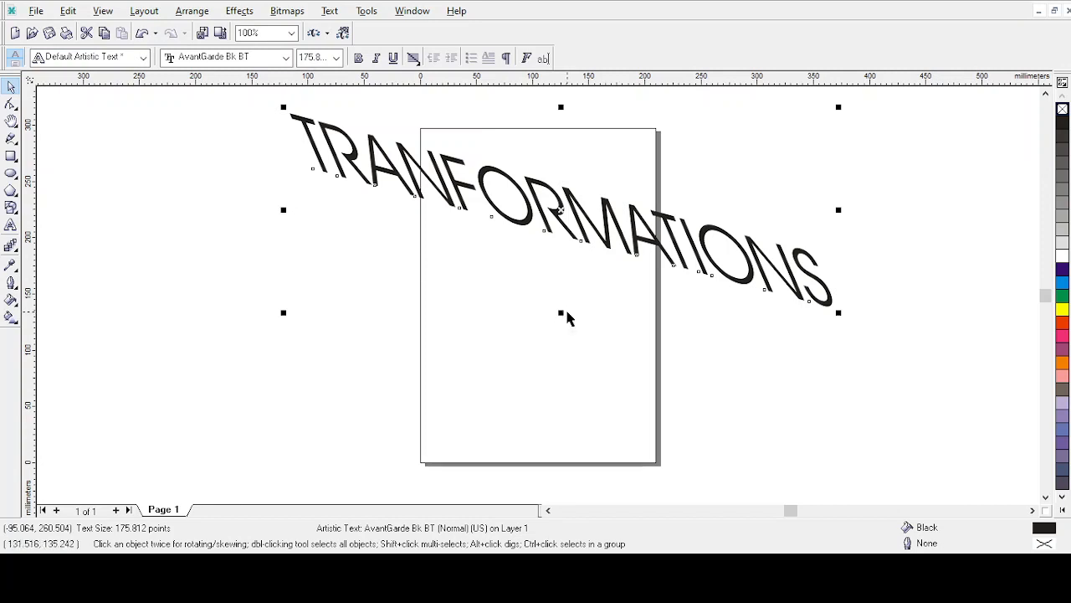
pyautogui.moveTo(561, 312); pyautogui.dragTo(560, 282)
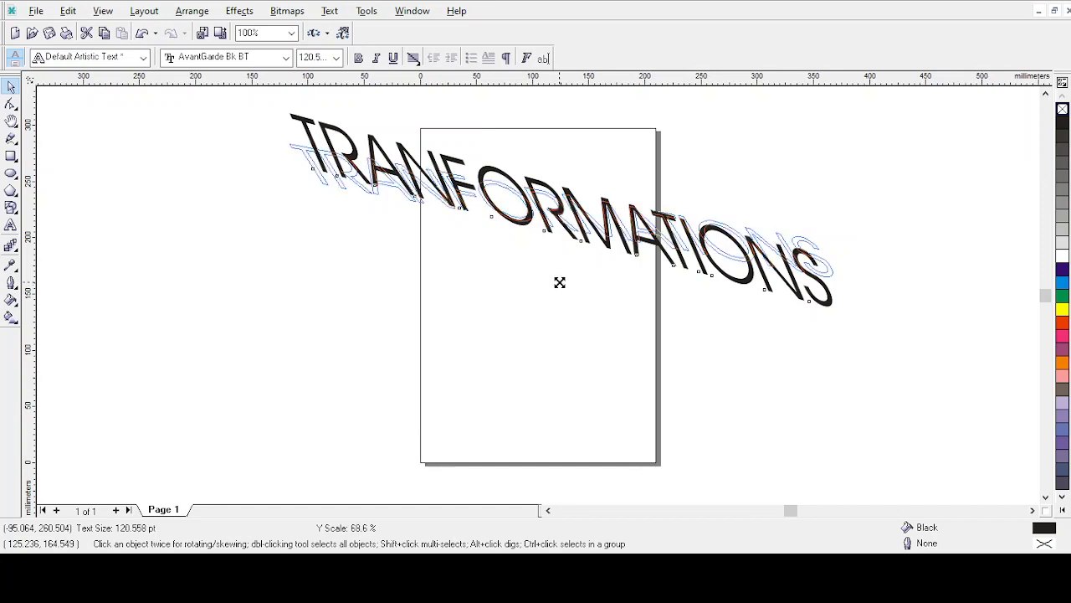
pyautogui.moveTo(560, 283); pyautogui.dragTo(560, 282)
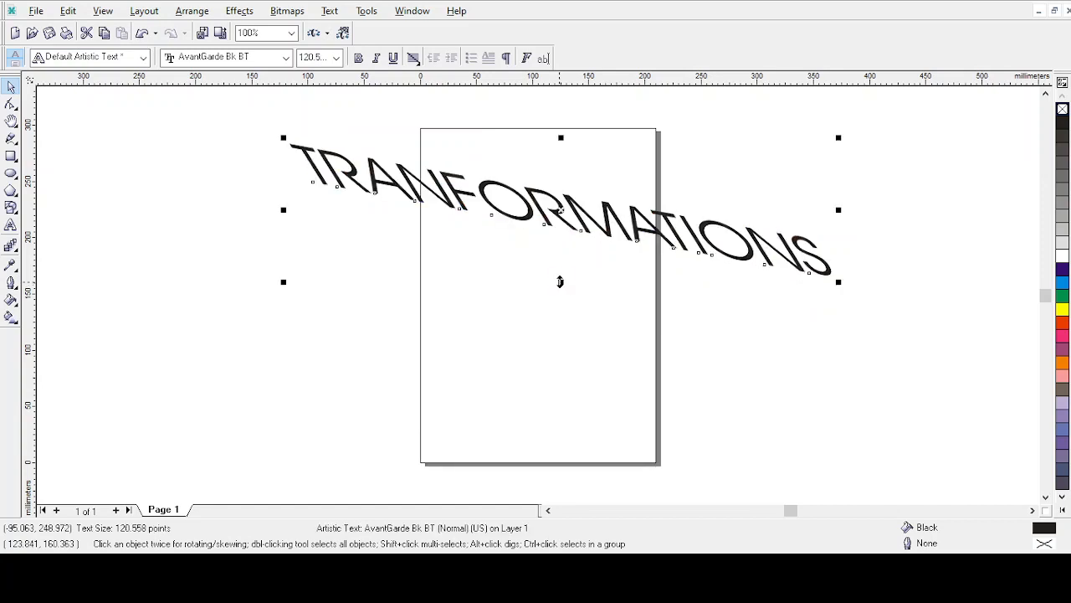
pyautogui.click(715, 318)
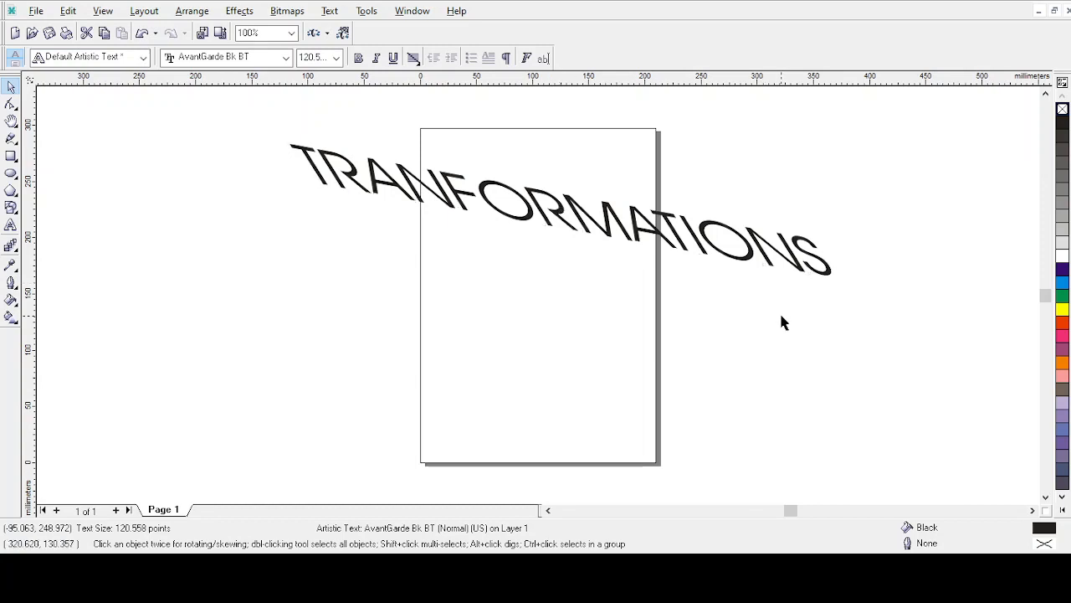
# - Shrink the text proportionally toward its upper-left corner to about 60 points and deselect it
pyautogui.click(651, 238)
pyautogui.moveTo(838, 282); pyautogui.dragTo(731, 219)
pyautogui.click(731, 219)
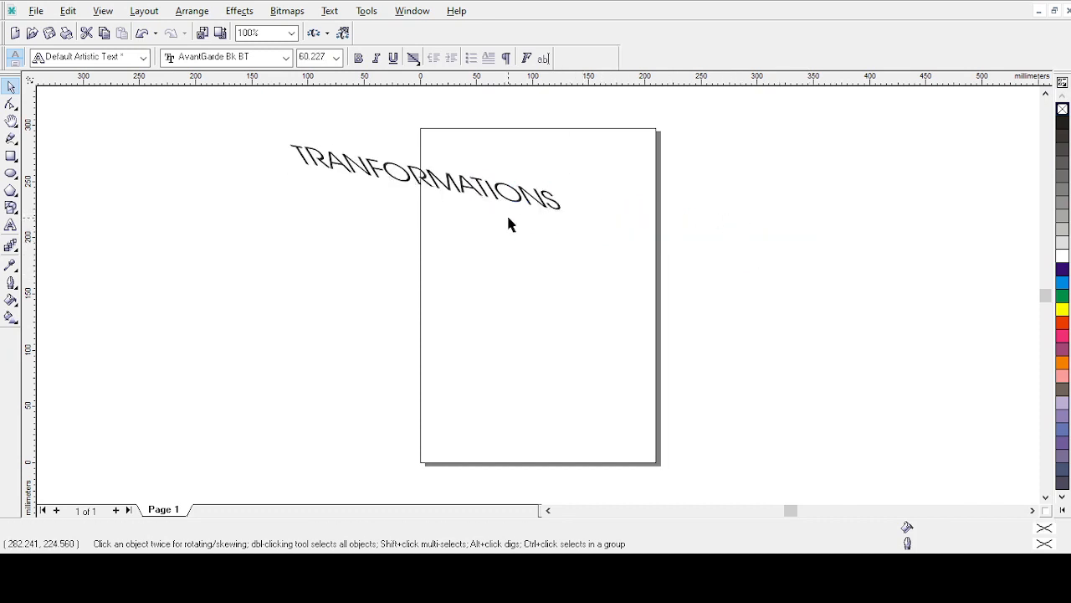
# - Reselect the text and enlarge it proportionally from its upper-left corner to 300 %
pyautogui.click(463, 192)
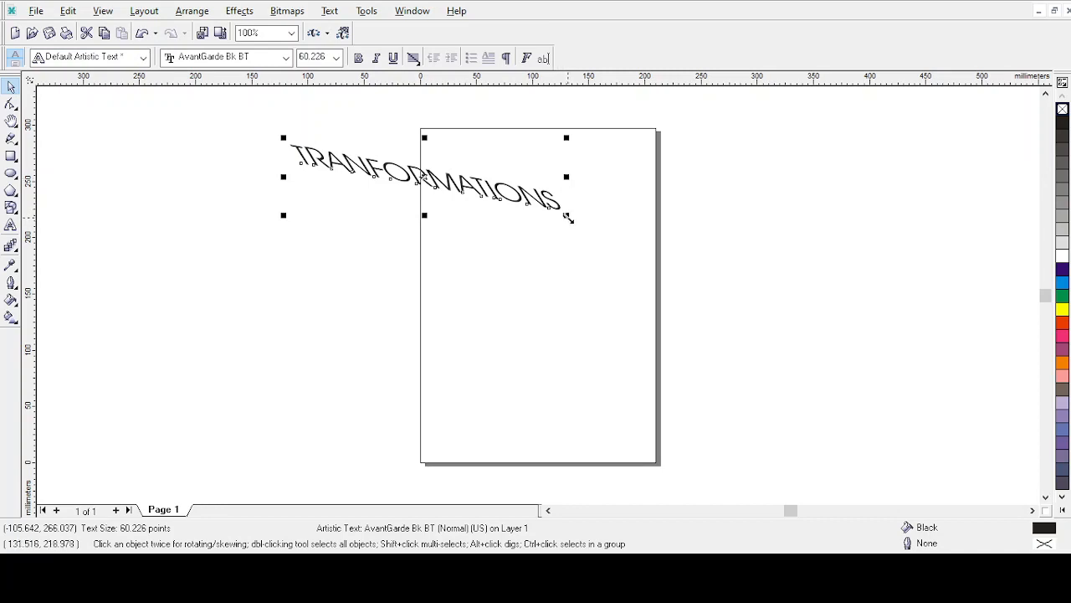
pyautogui.moveTo(568, 217); pyautogui.dragTo(830, 344)
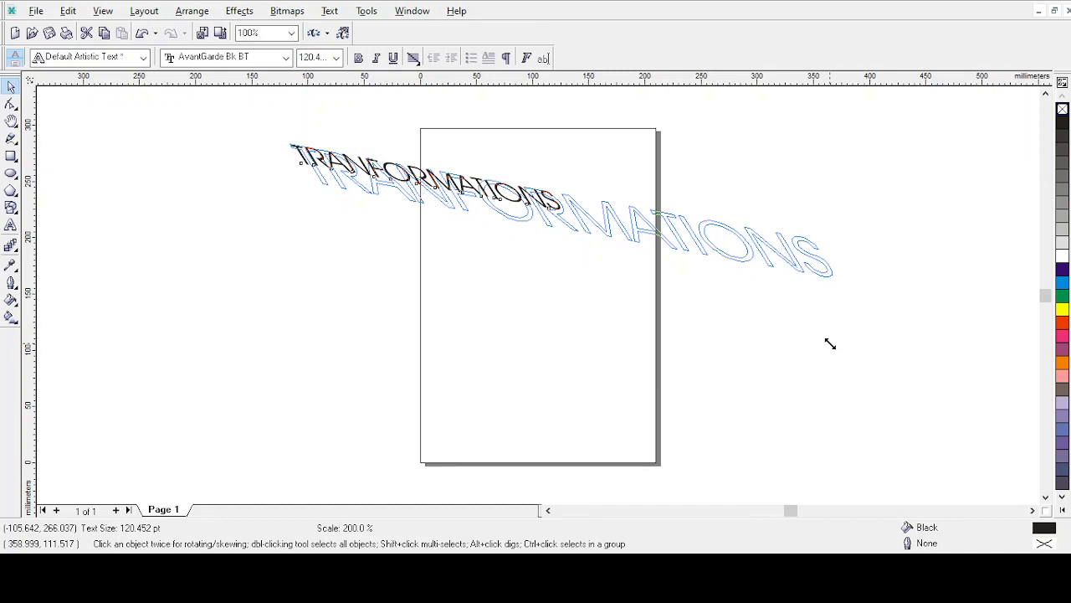
pyautogui.moveTo(830, 344); pyautogui.dragTo(955, 412)
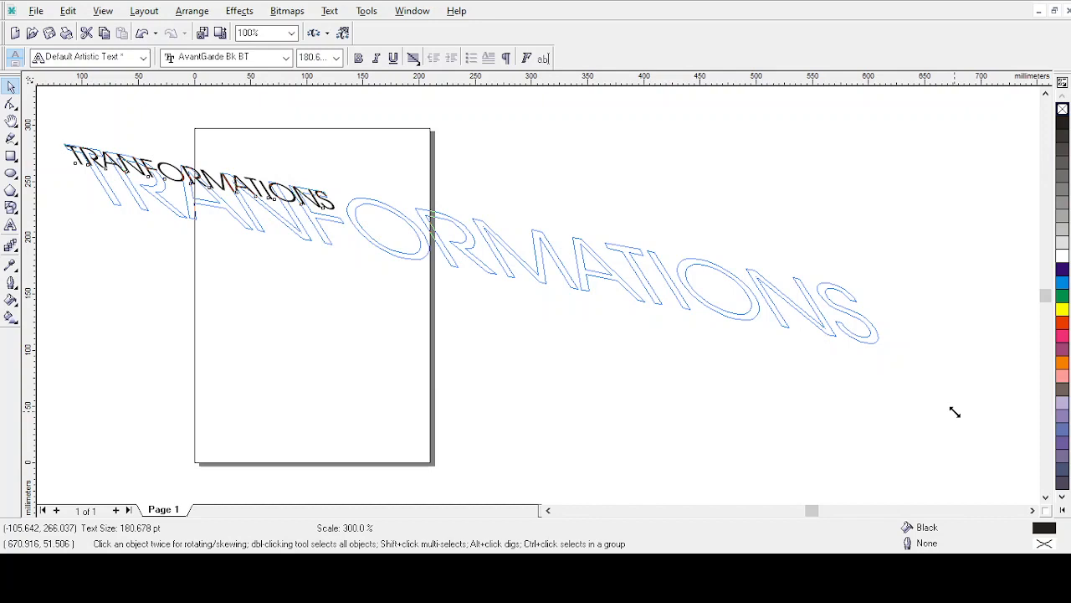
pyautogui.moveTo(955, 412); pyautogui.dragTo(955, 412)
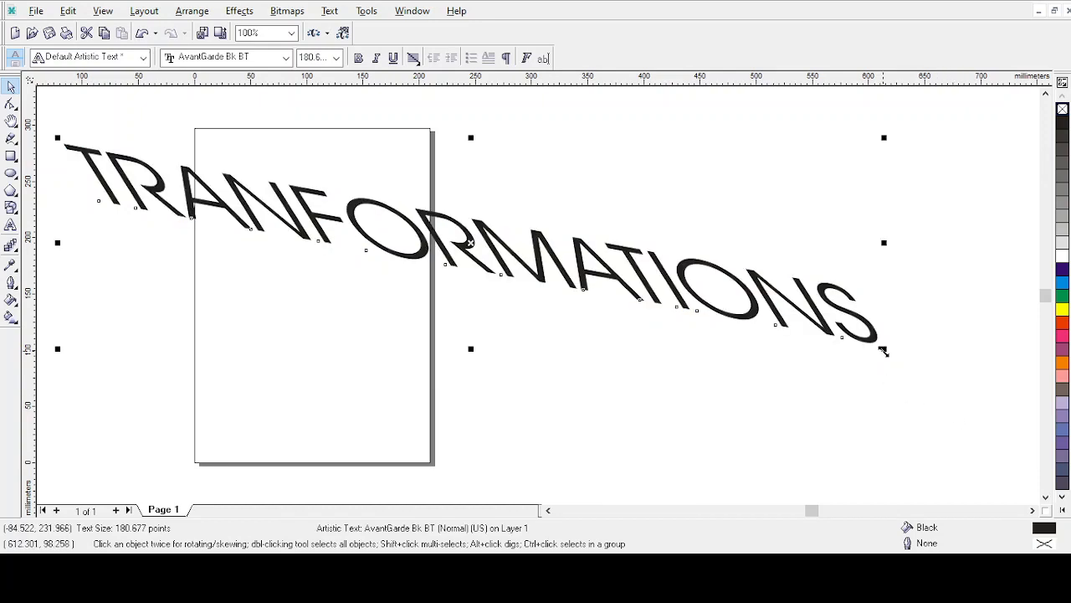
pyautogui.moveTo(885, 352)
pyautogui.mouseDown()
pyautogui.moveTo(592, 266)
pyautogui.moveTo(430, 196)
pyautogui.moveTo(360, 179)
pyautogui.moveTo(937, 366)
pyautogui.moveTo(887, 344)
pyautogui.mouseUp()
pyautogui.moveTo(886, 351)
pyautogui.mouseDown()
pyautogui.moveTo(818, 306)
pyautogui.moveTo(315, 148)
pyautogui.moveTo(315, 166)
pyautogui.moveTo(109, 94)
pyautogui.moveTo(125, 160)
pyautogui.moveTo(232, 148)
pyautogui.moveTo(918, 310)
pyautogui.moveTo(849, 328)
pyautogui.mouseUp()
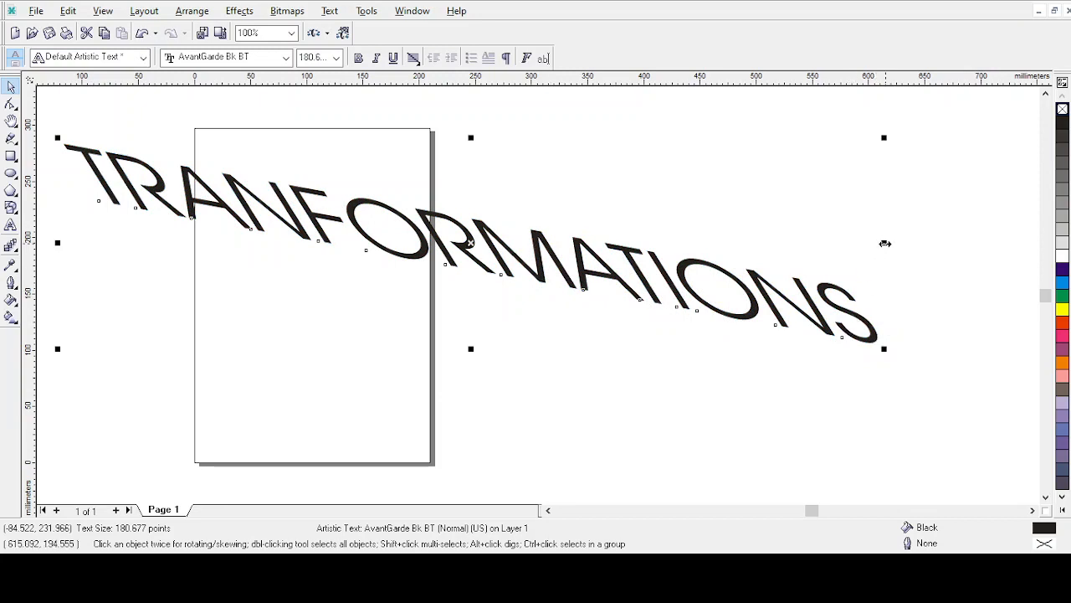
# - Narrow the text from its right side to under half its width and move it to start at the page's upper-left corner
pyautogui.moveTo(885, 242); pyautogui.dragTo(409, 198)
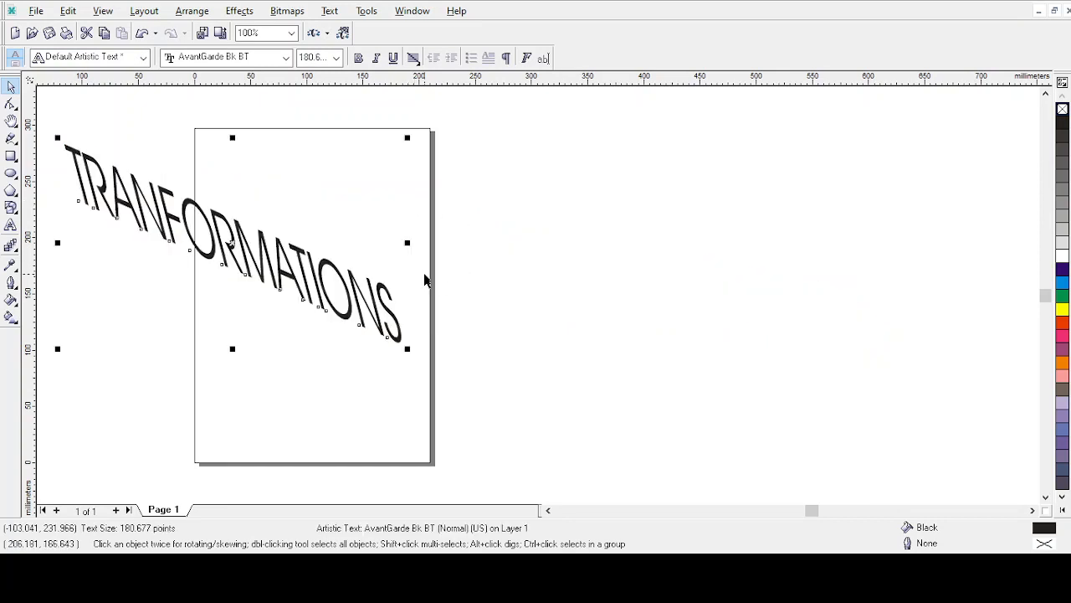
pyautogui.moveTo(284, 277); pyautogui.dragTo(435, 263)
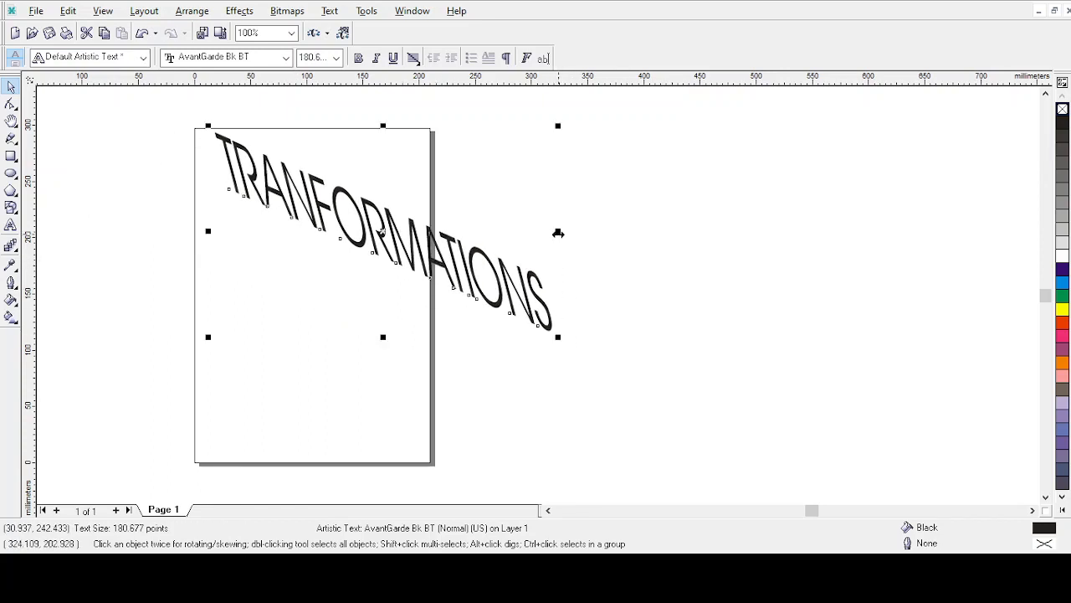
pyautogui.moveTo(558, 234); pyautogui.dragTo(354, 218)
pyautogui.press('Escape')
# - Shrink the text proportionally to about 79 points, stretch it horizontally to the right past the page edge, and deselect it
pyautogui.moveTo(558, 336); pyautogui.dragTo(416, 225)
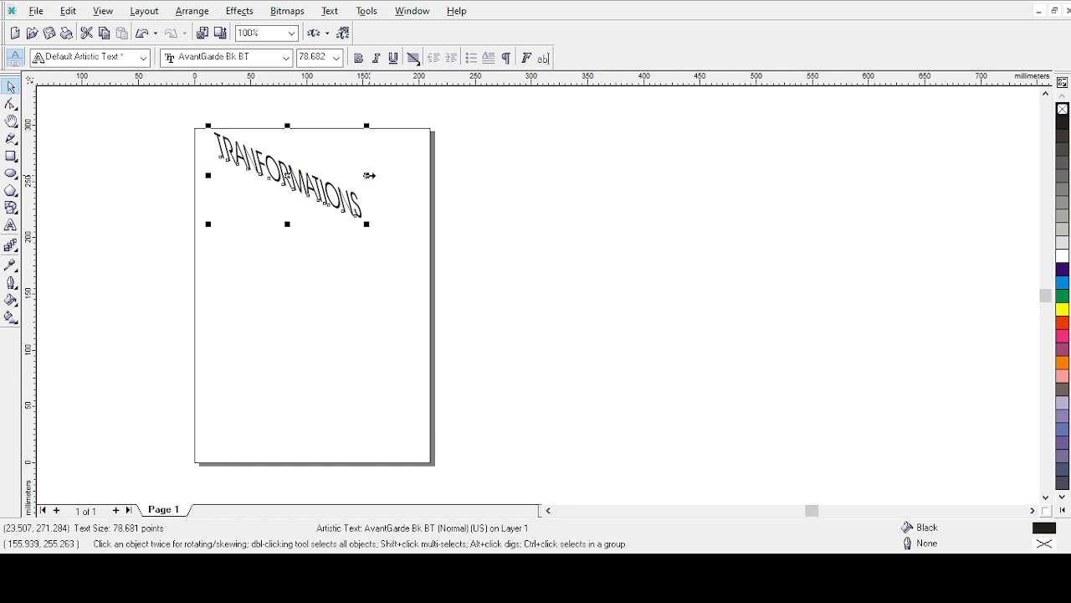
pyautogui.moveTo(369, 175)
pyautogui.mouseDown()
pyautogui.moveTo(515, 177)
pyautogui.moveTo(369, 176)
pyautogui.mouseUp()
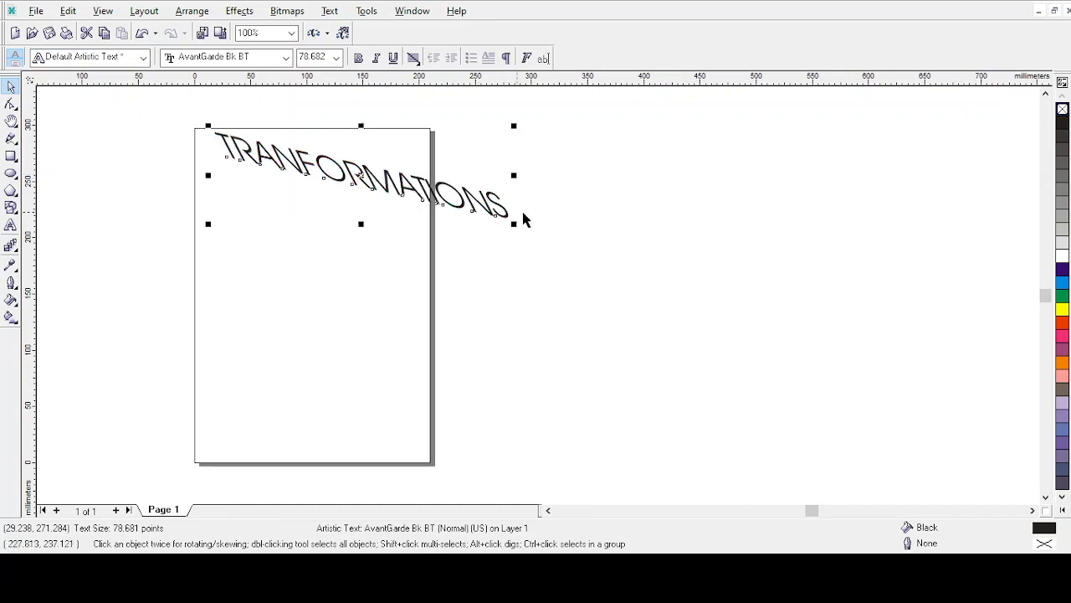
pyautogui.click(569, 224)
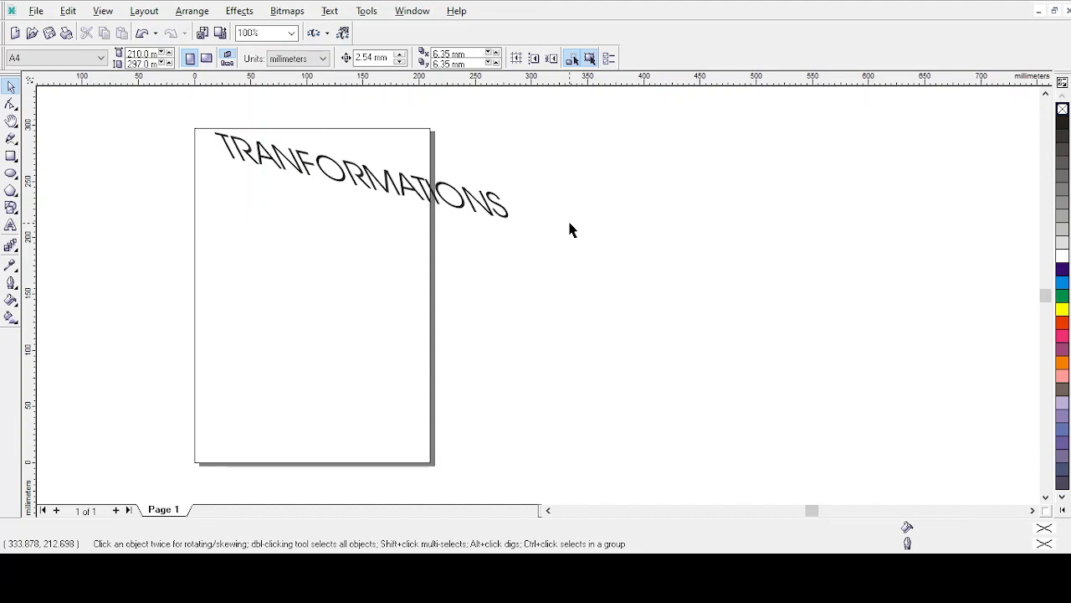
# - Reselect the text and stretch it slightly wider to the right from its right side
pyautogui.click(367, 190)
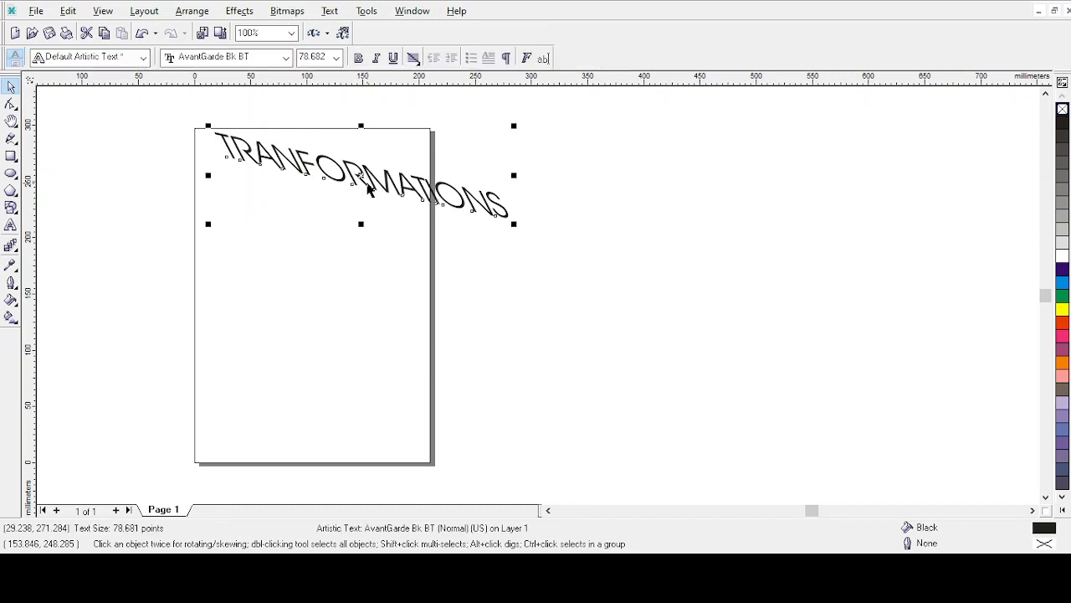
pyautogui.click(458, 205)
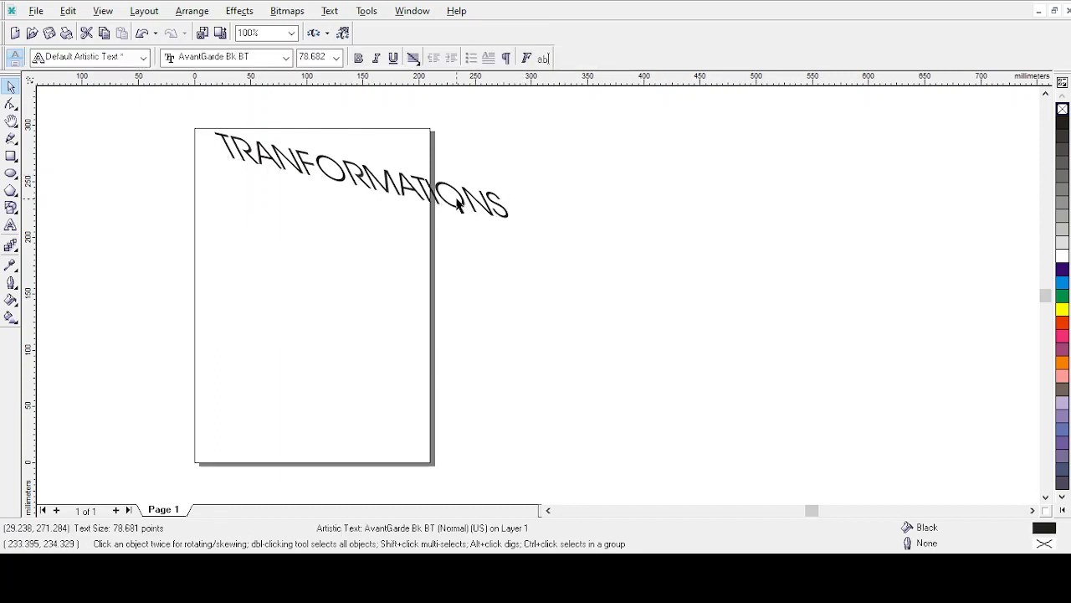
pyautogui.click(460, 209)
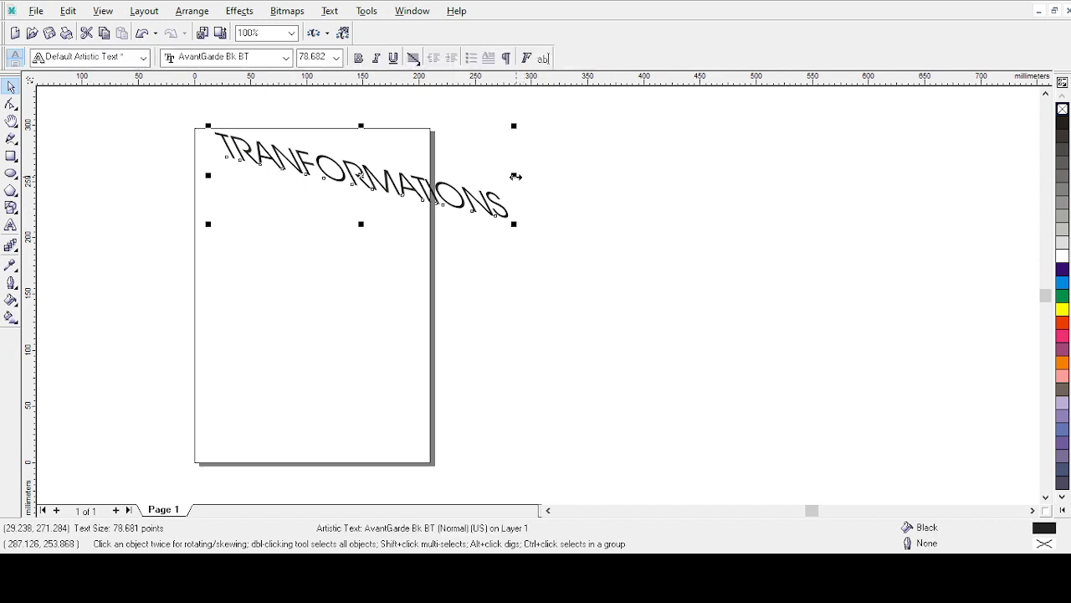
pyautogui.moveTo(516, 175)
pyautogui.mouseDown()
pyautogui.moveTo(681, 196)
pyautogui.moveTo(569, 192)
pyautogui.moveTo(516, 175)
pyautogui.mouseUp()
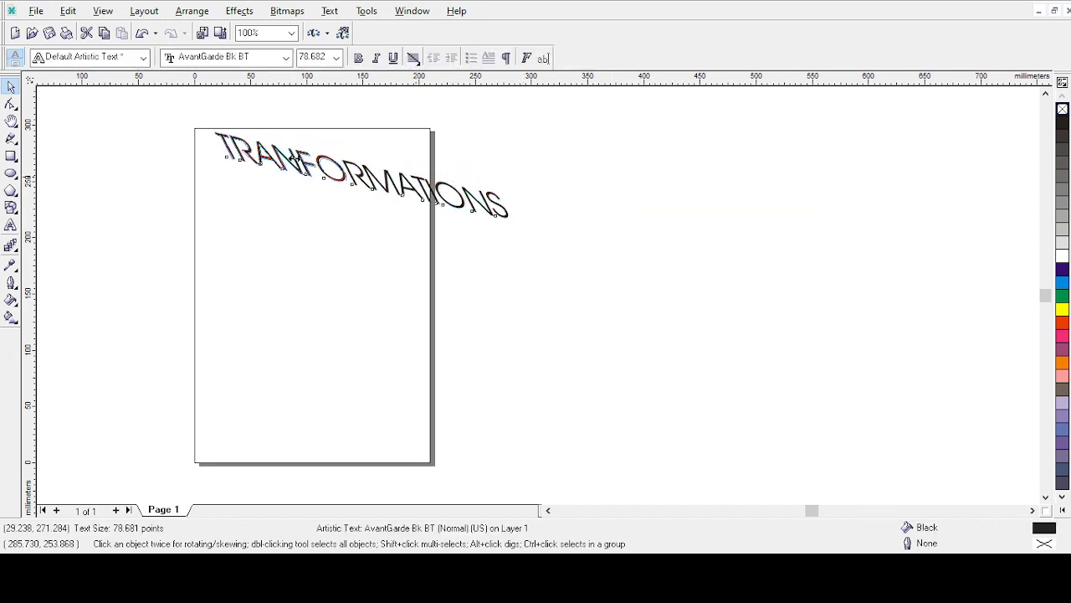
pyautogui.moveTo(295, 159); pyautogui.dragTo(539, 210)
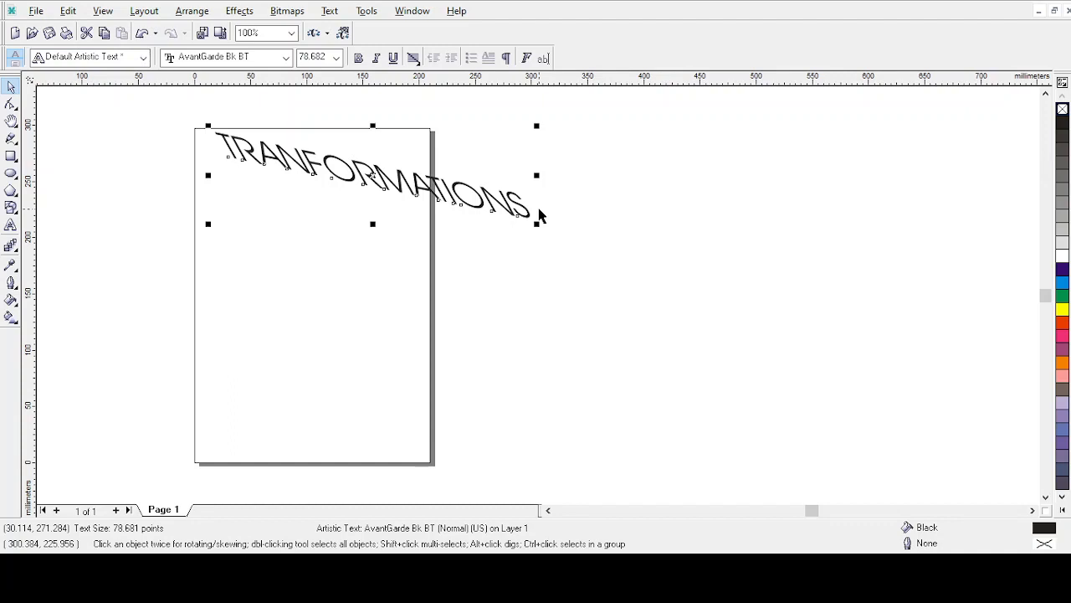
# - Move the text off the page to the right and mirror it horizontally across its left side at 100 % scale
pyautogui.moveTo(435, 187); pyautogui.dragTo(791, 283)
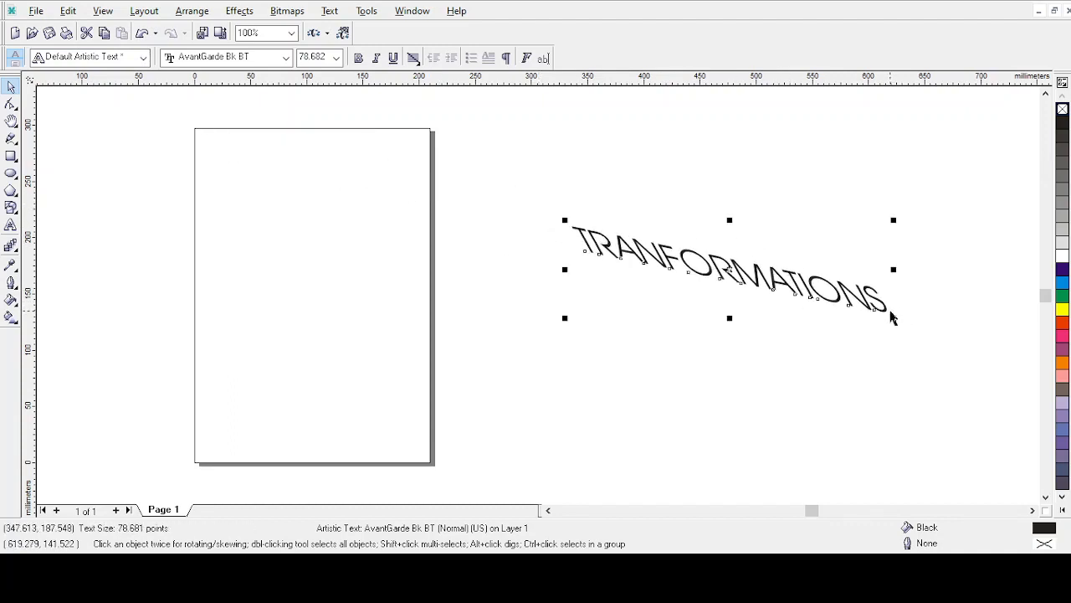
pyautogui.moveTo(893, 321); pyautogui.dragTo(437, 282)
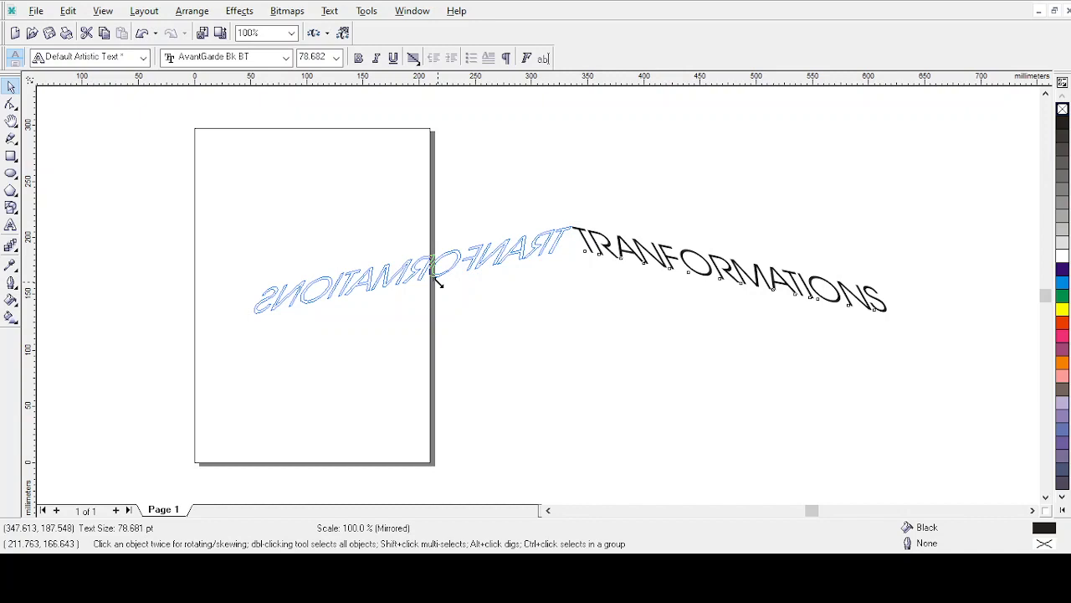
pyautogui.moveTo(437, 283); pyautogui.dragTo(439, 287)
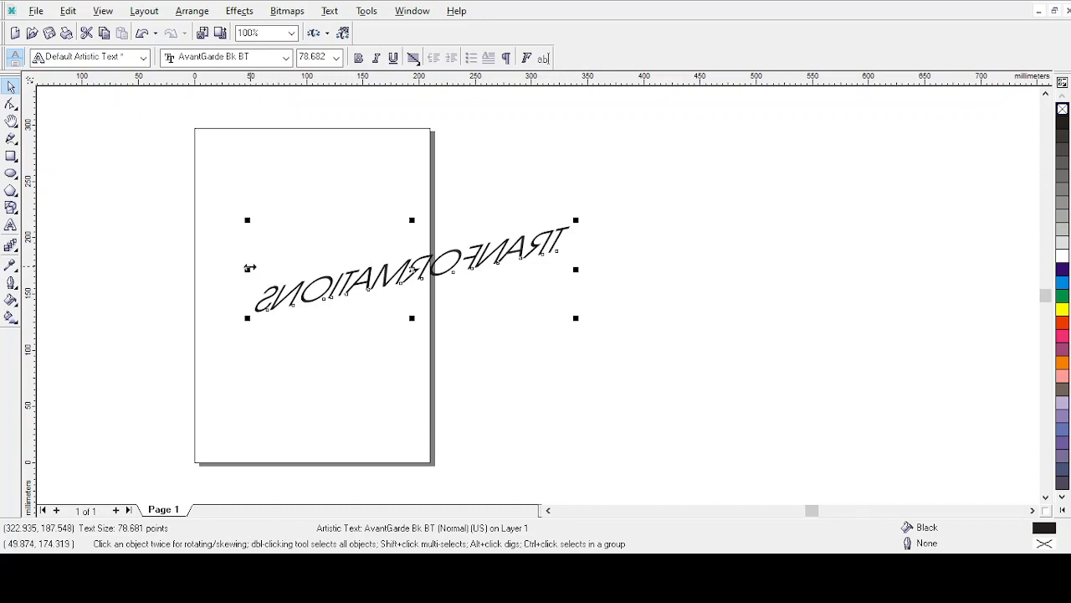
# - Mirror the reversed text back horizontally to the right at nearly full width so it reads normally
pyautogui.moveTo(250, 268); pyautogui.dragTo(860, 255)
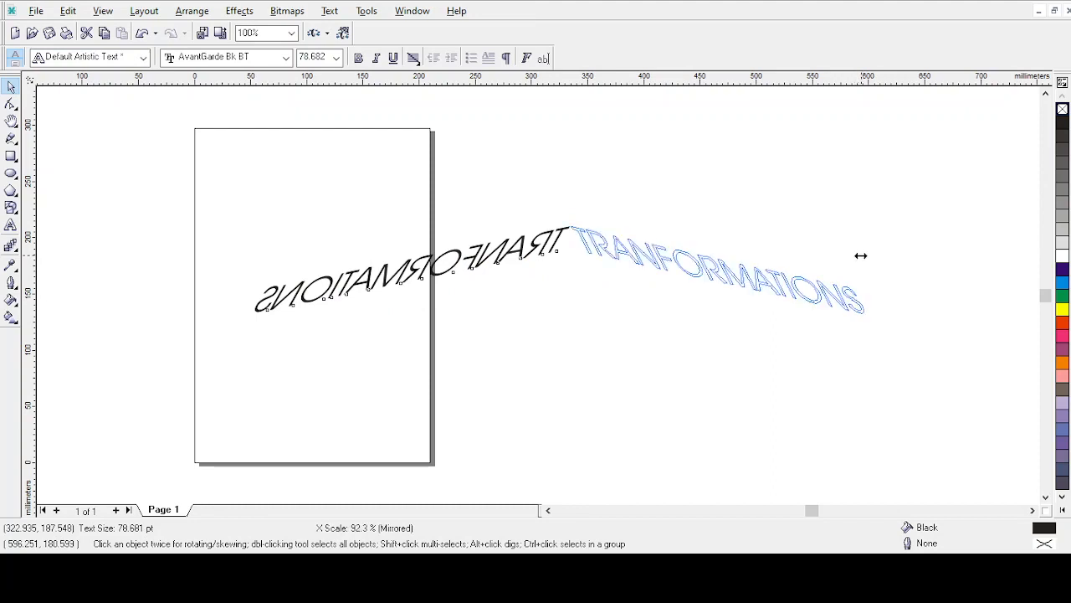
pyautogui.moveTo(860, 255)
pyautogui.mouseDown()
pyautogui.moveTo(845, 257)
pyautogui.moveTo(966, 260)
pyautogui.moveTo(808, 263)
pyautogui.moveTo(878, 264)
pyautogui.mouseUp()
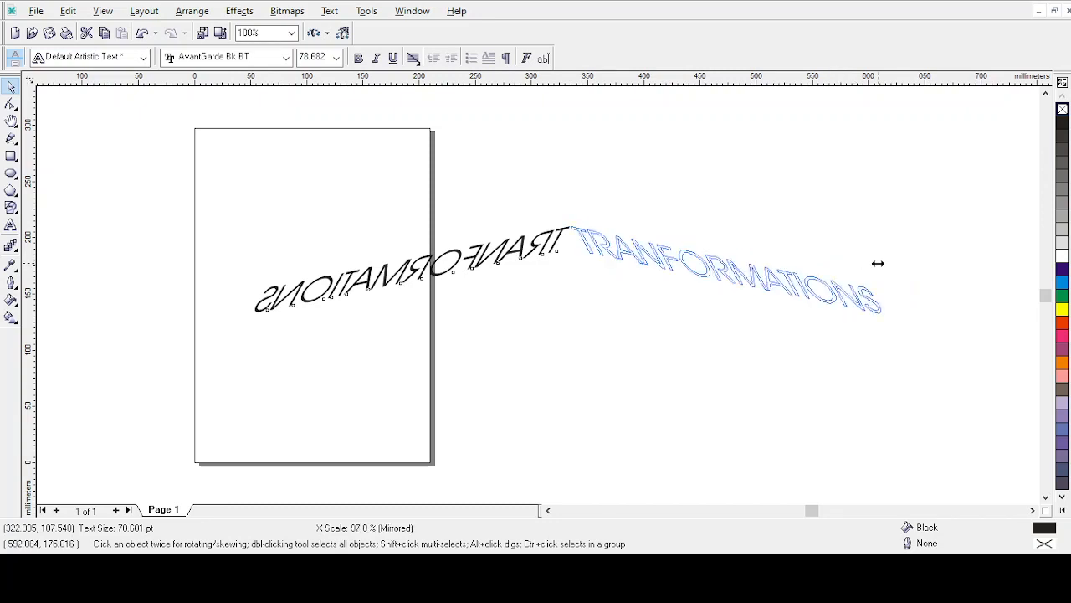
pyautogui.moveTo(878, 264); pyautogui.dragTo(878, 263)
pyautogui.moveTo(878, 264); pyautogui.dragTo(890, 265)
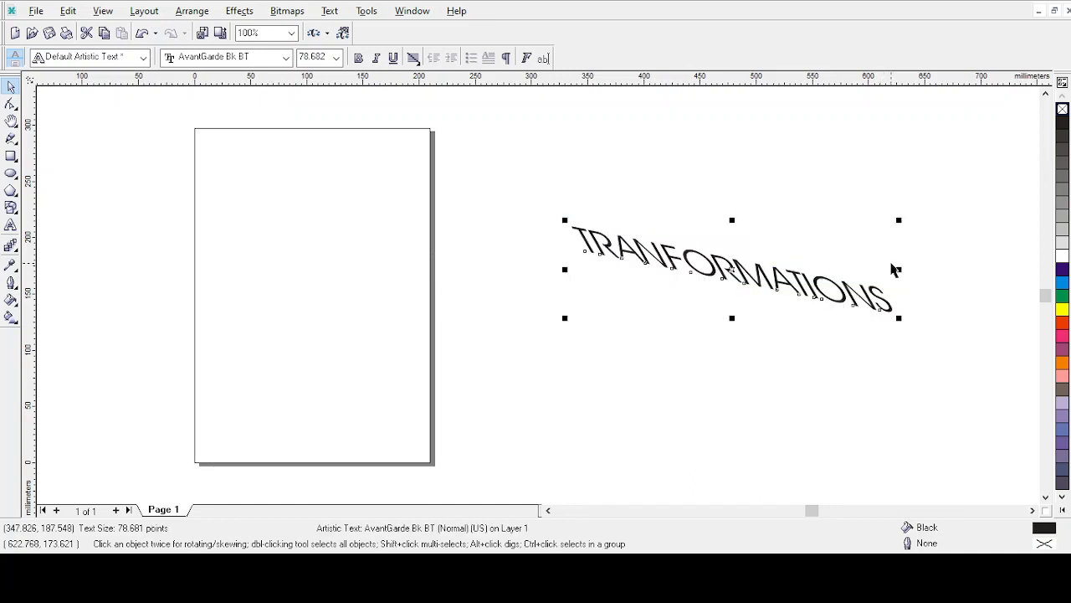
# - Flip the text vertically upward across its upper edge and flip it back down at about 75 points
pyautogui.moveTo(732, 318); pyautogui.dragTo(718, 127)
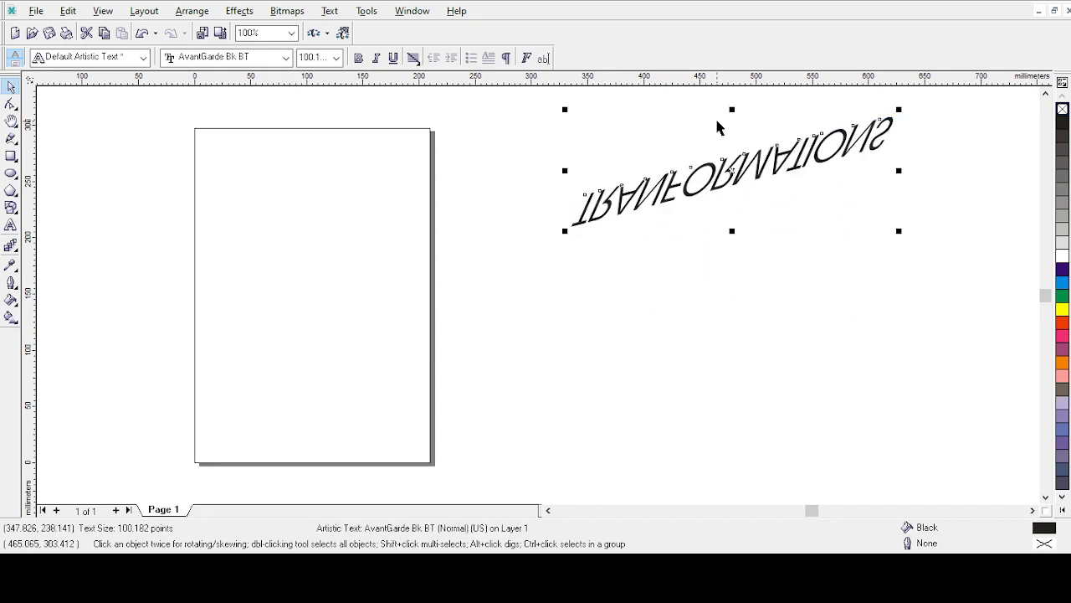
pyautogui.moveTo(732, 110); pyautogui.dragTo(715, 301)
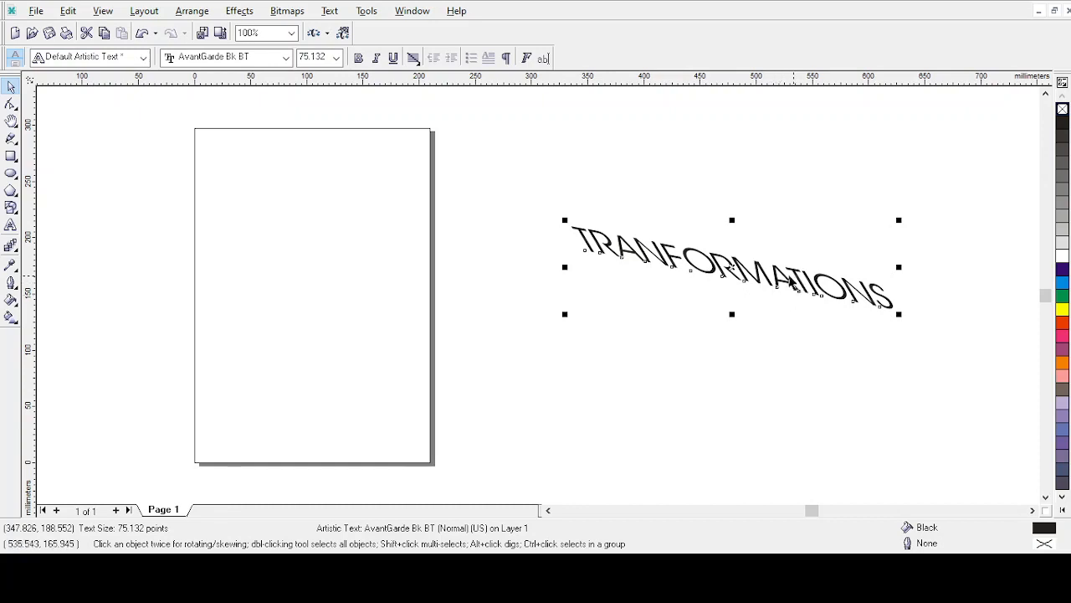
# - Move the text across the page and back off it to the empty area at the upper right of the page
pyautogui.moveTo(725, 273); pyautogui.dragTo(442, 275)
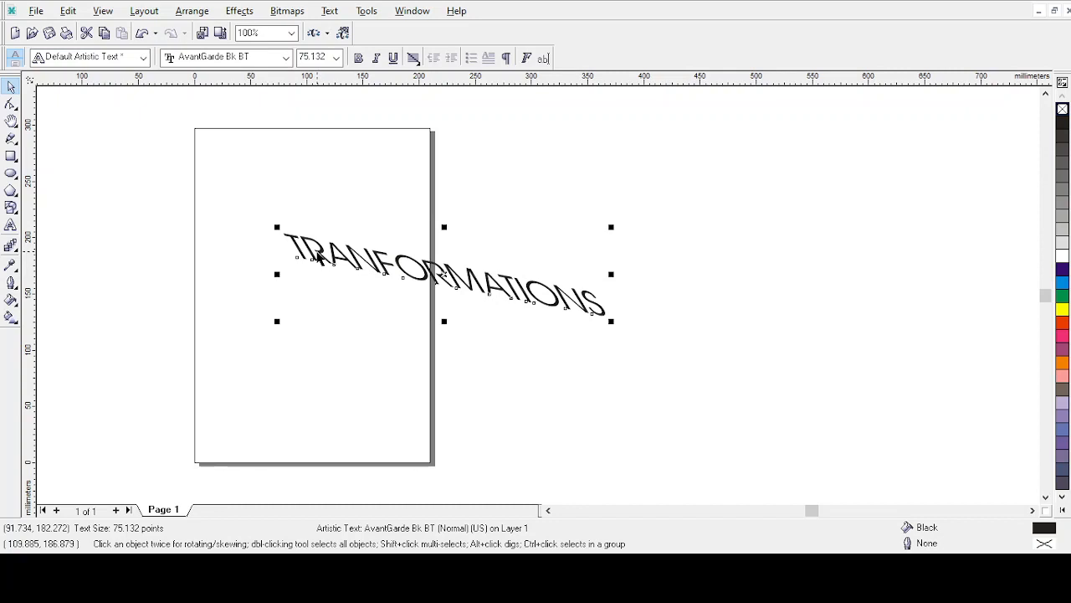
pyautogui.moveTo(318, 256); pyautogui.dragTo(525, 216)
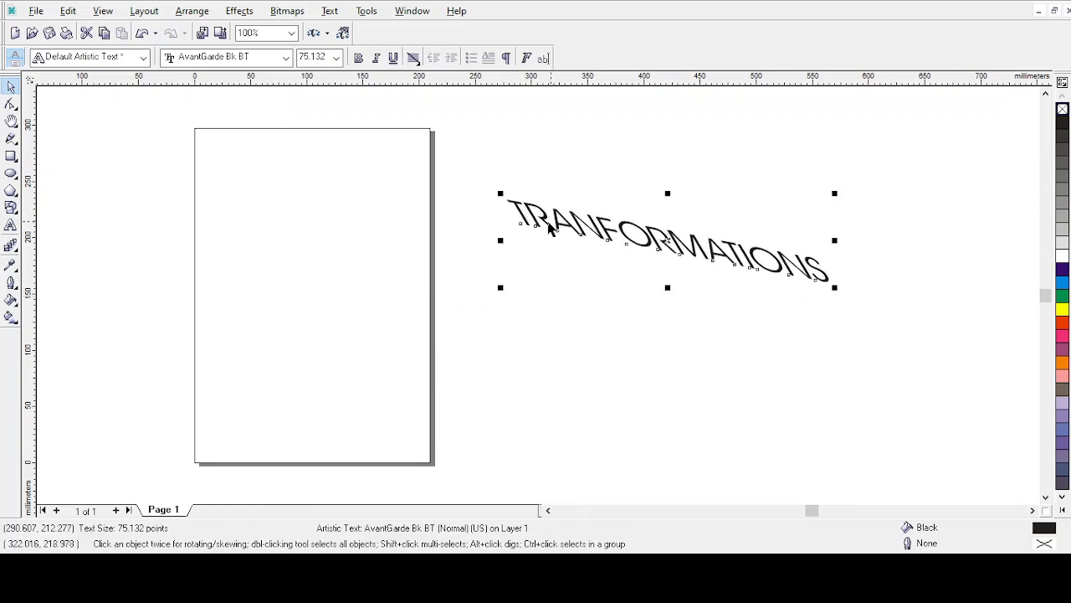
pyautogui.moveTo(551, 218); pyautogui.dragTo(634, 141)
# - Add a new 24-point artistic text reading "TRANSFORMATION" near the middle of the page
pyautogui.click(11, 226)
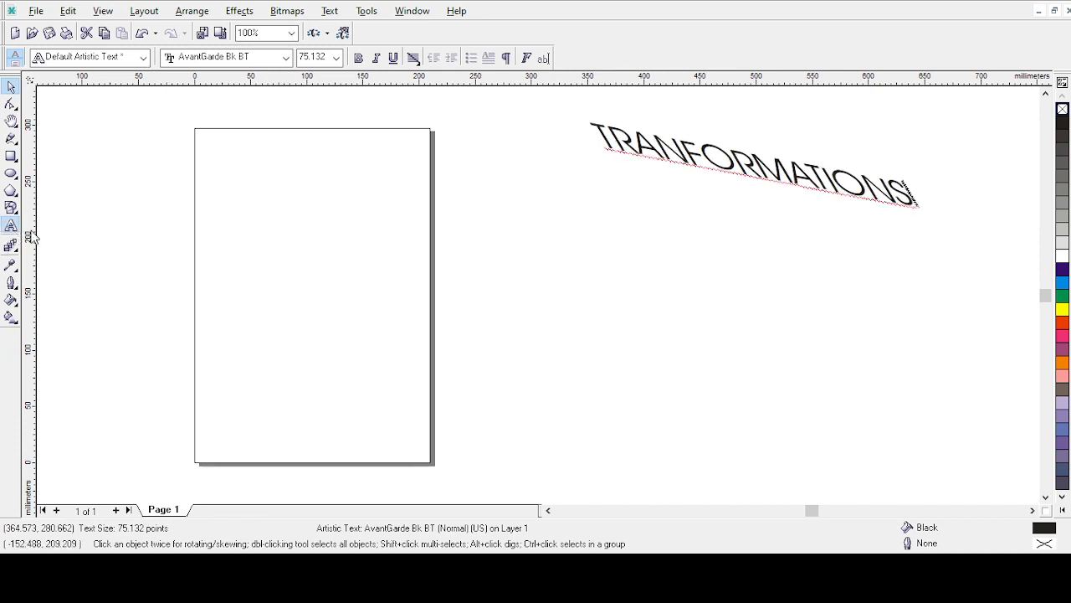
pyautogui.click(245, 273)
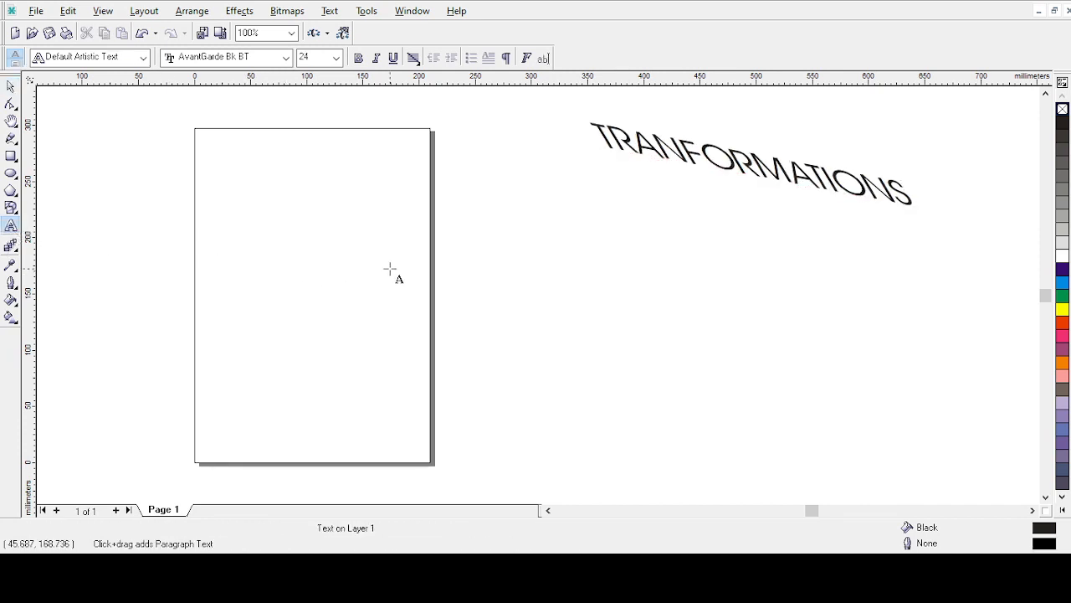
pyautogui.write('TRANSFORMATION')
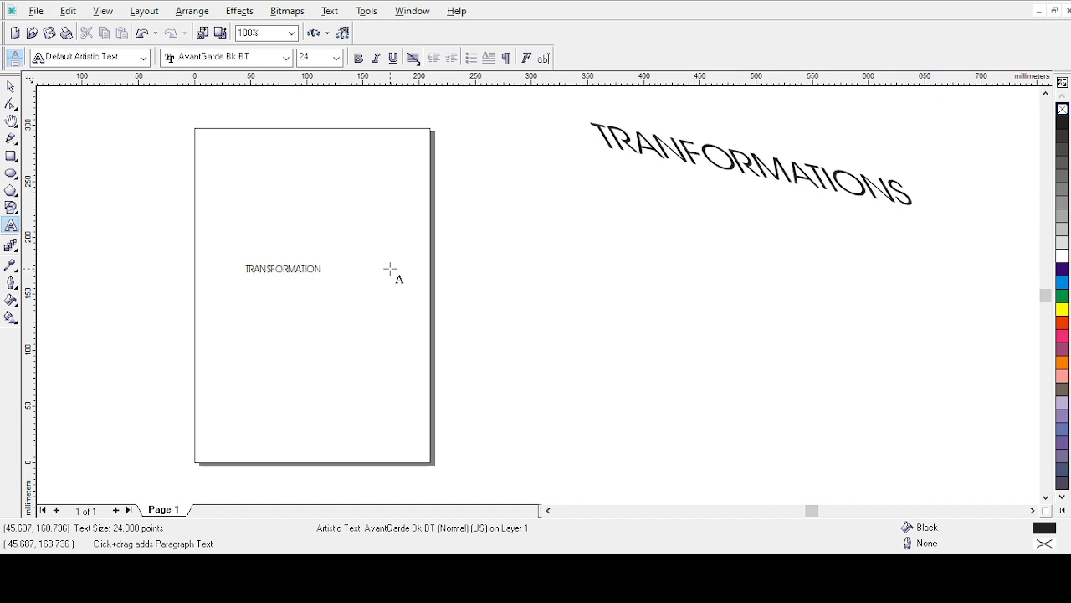
# - Complete the new text's first line as "TRANSFORMATIONS", add a second line "USING COMMAND", and select it as an object
pyautogui.write('S')
pyautogui.press('Return')
pyautogui.write('USING COMMAND')
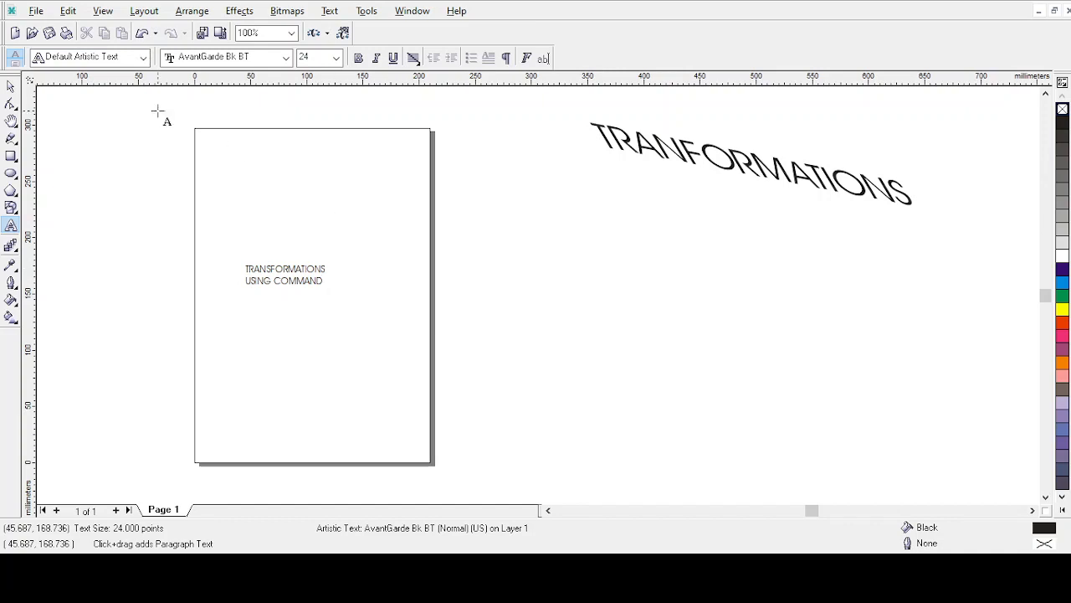
pyautogui.click(11, 87)
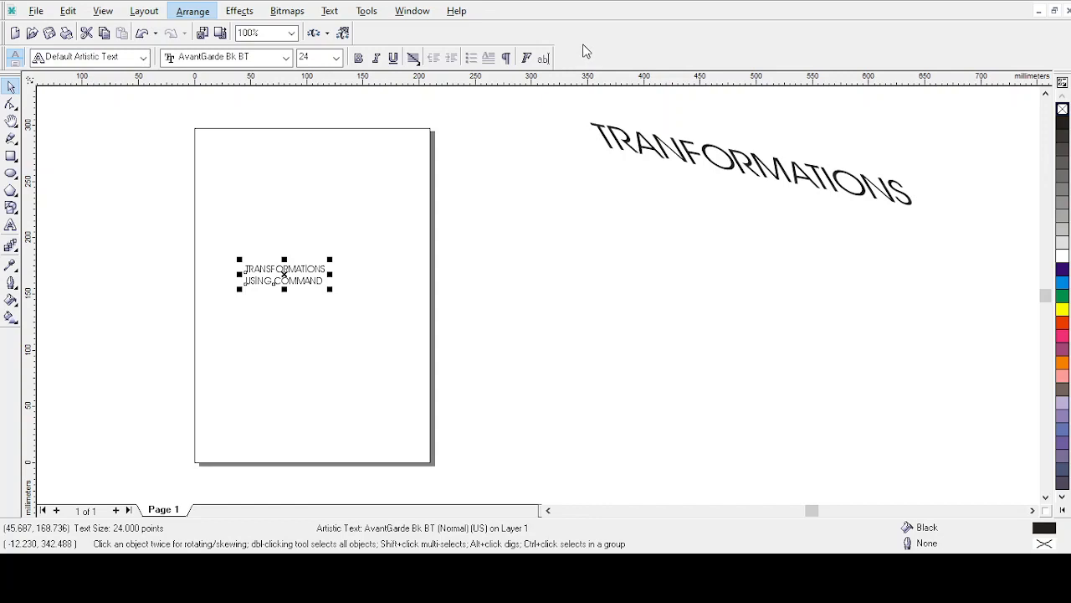
# - Open the Transformation settings and look through the rotation and the scale and mirror options before returning to the position options
pyautogui.hotkey('alt', 'F7')
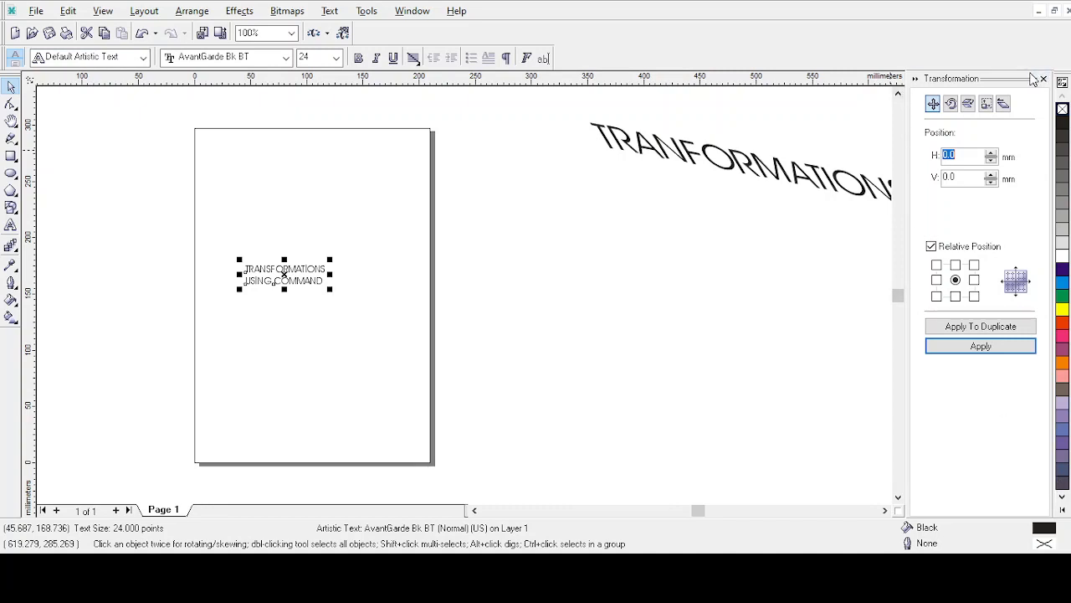
pyautogui.click(952, 105)
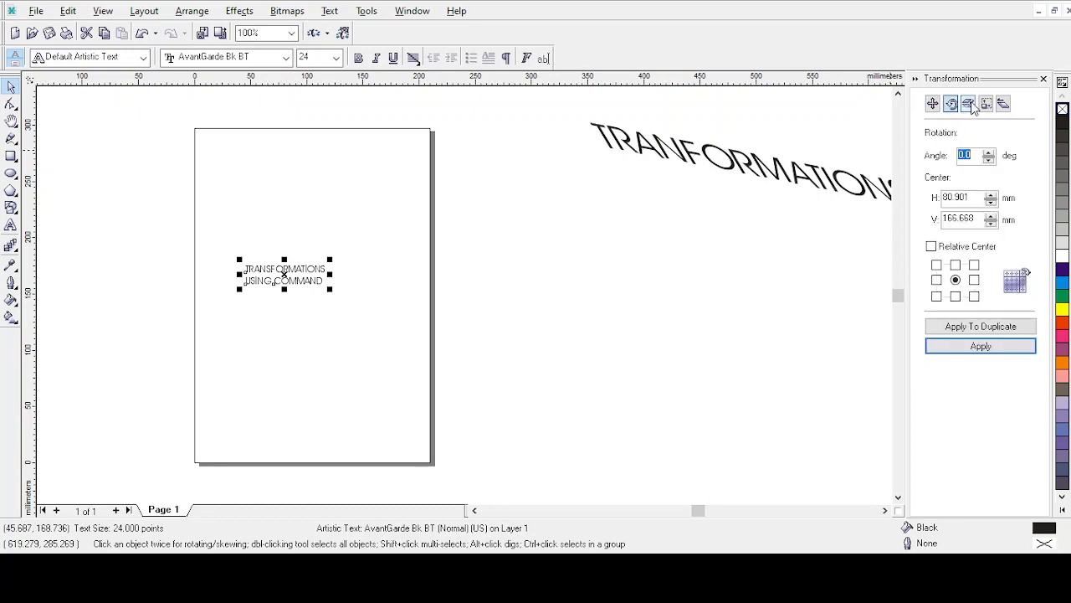
pyautogui.click(969, 104)
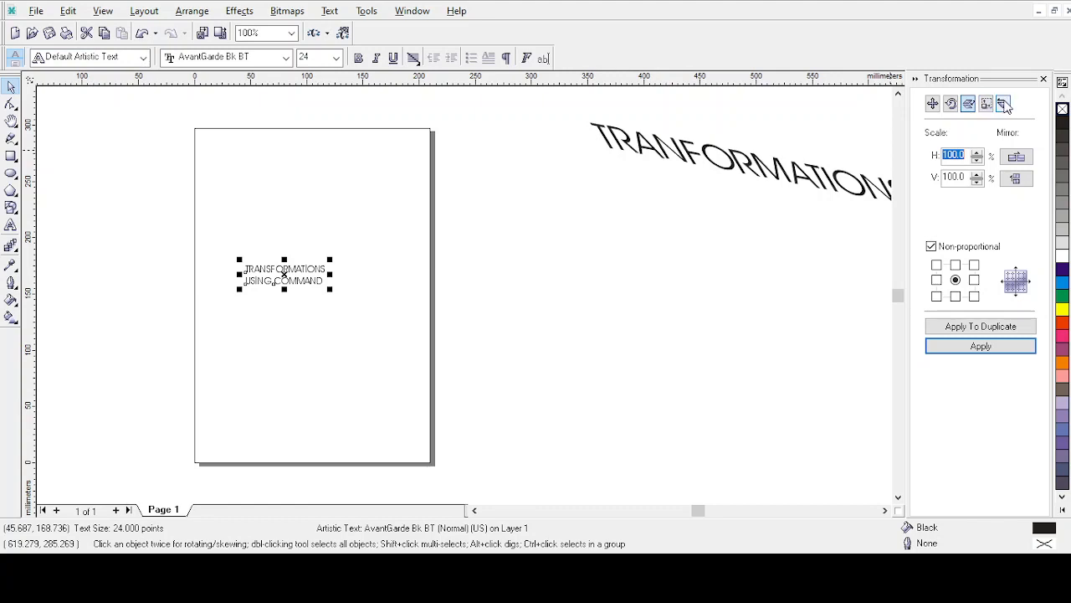
pyautogui.click(933, 105)
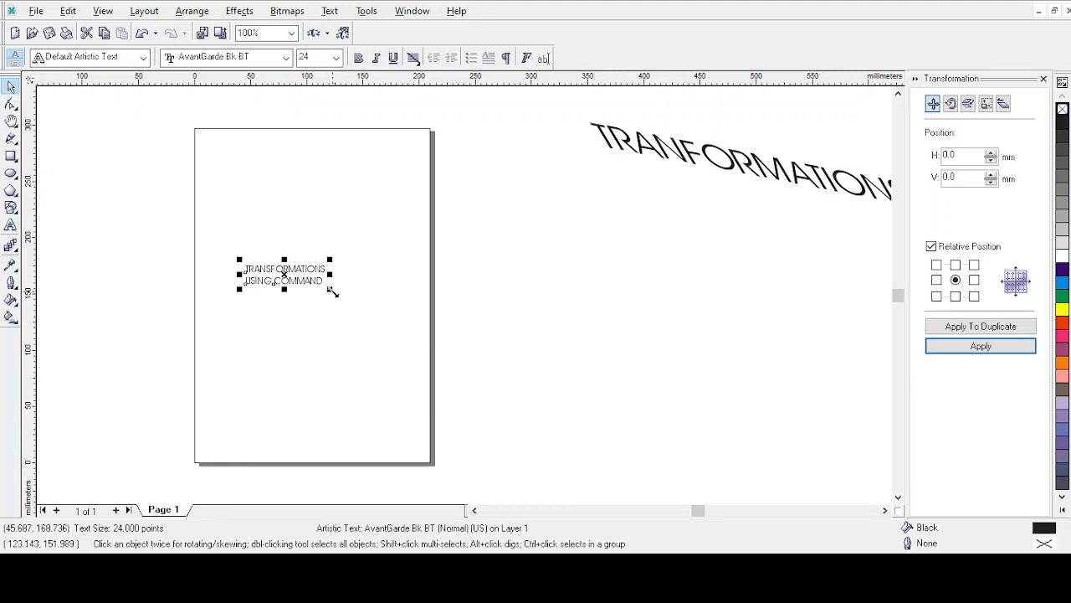
# - Enlarge the two-line text proportionally to about 52.6 points and move it slightly up and left on the page
pyautogui.moveTo(331, 290); pyautogui.dragTo(427, 341)
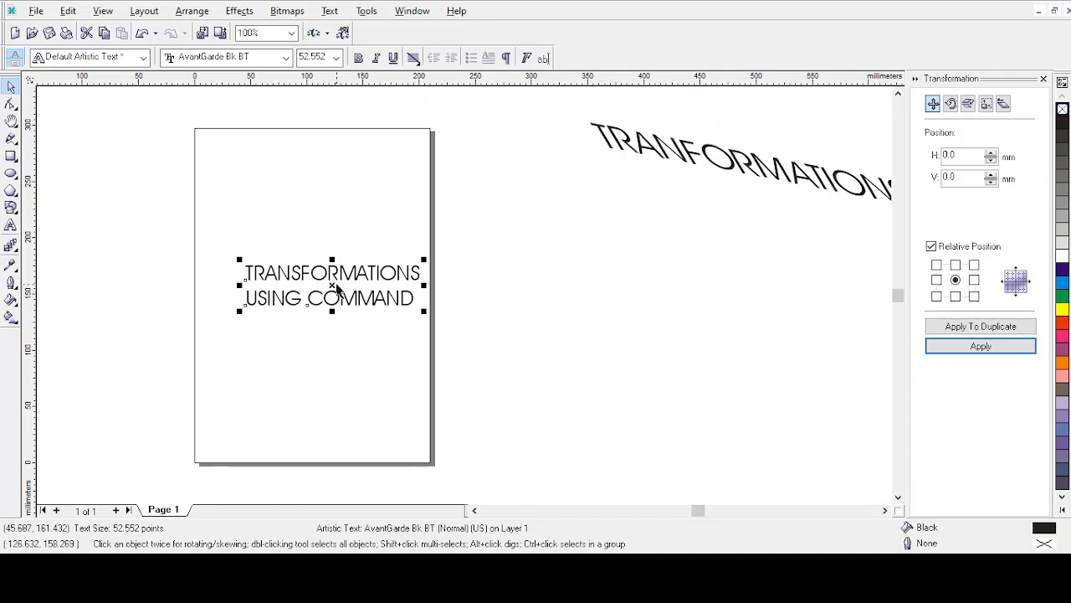
pyautogui.moveTo(334, 284); pyautogui.dragTo(326, 261)
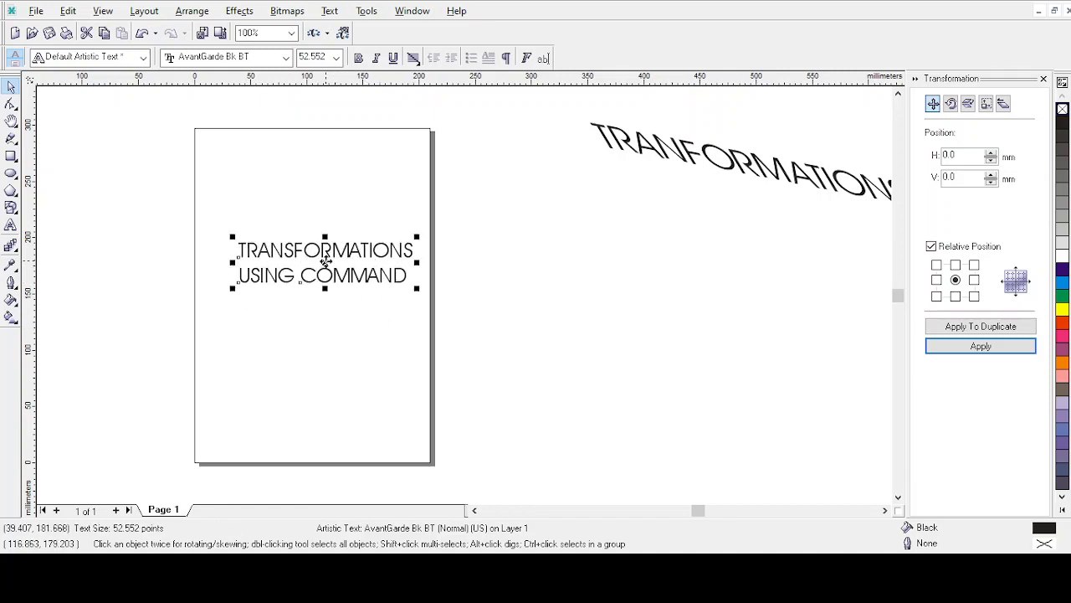
# - Position the text by absolute coordinates, placing its top-left anchor at horizontal 39.407 mm and vertical 205.112 mm
pyautogui.click(933, 250)
pyautogui.click(936, 265)
pyautogui.click(946, 178)
pyautogui.hotkey('shift', 'Right')
pyautogui.hotkey('shift', 'Right')
pyautogui.hotkey('shift', 'Right')
pyautogui.write('205')
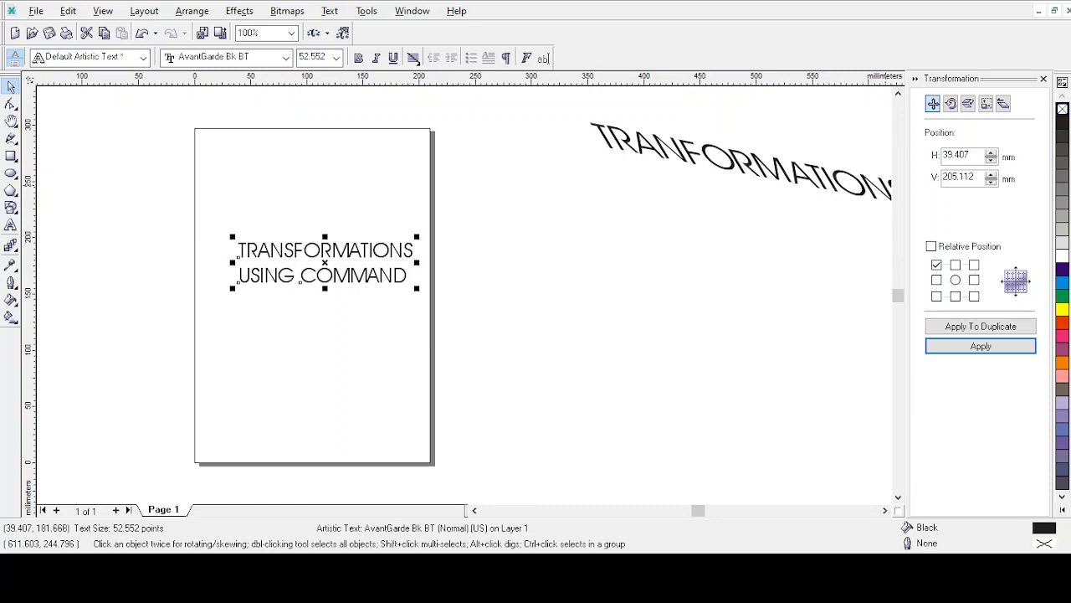
pyautogui.click(996, 356)
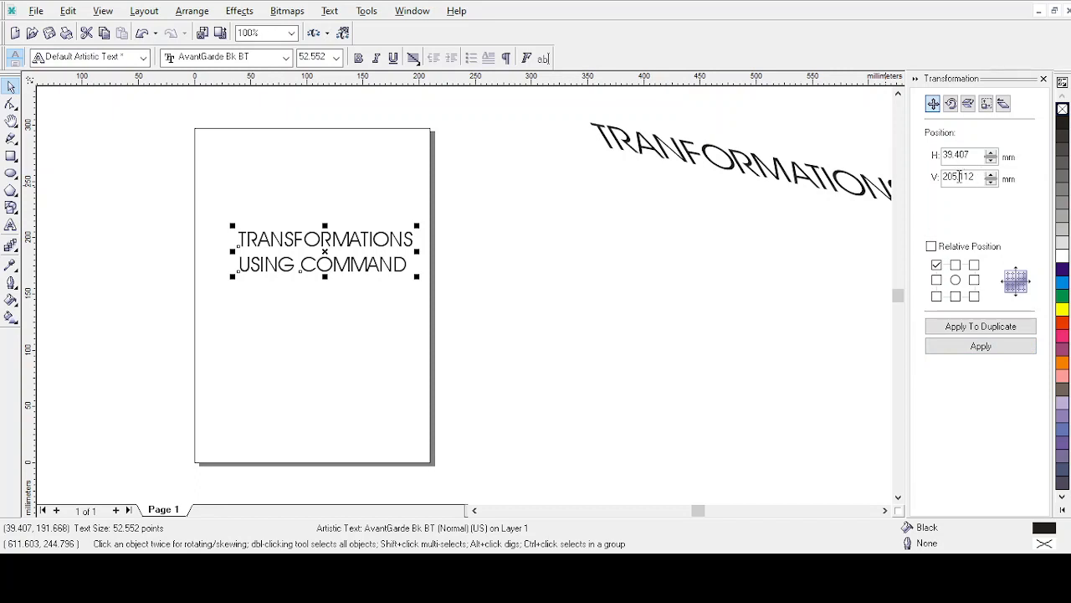
# - Move the text down using a relative position of 0 mm horizontal and -10 mm vertical
pyautogui.click(931, 247)
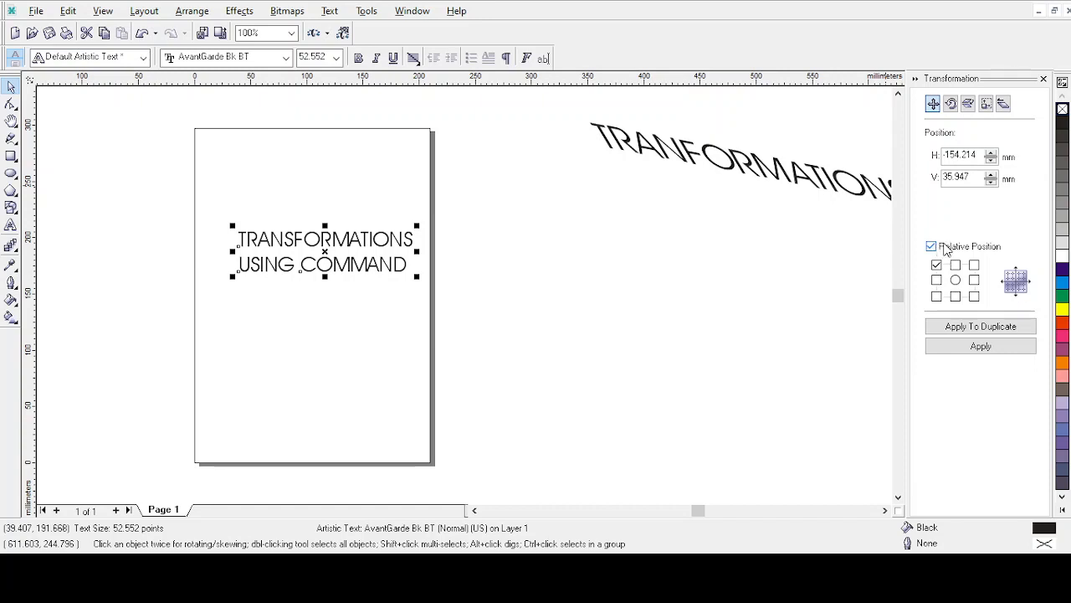
pyautogui.doubleClick(980, 154)
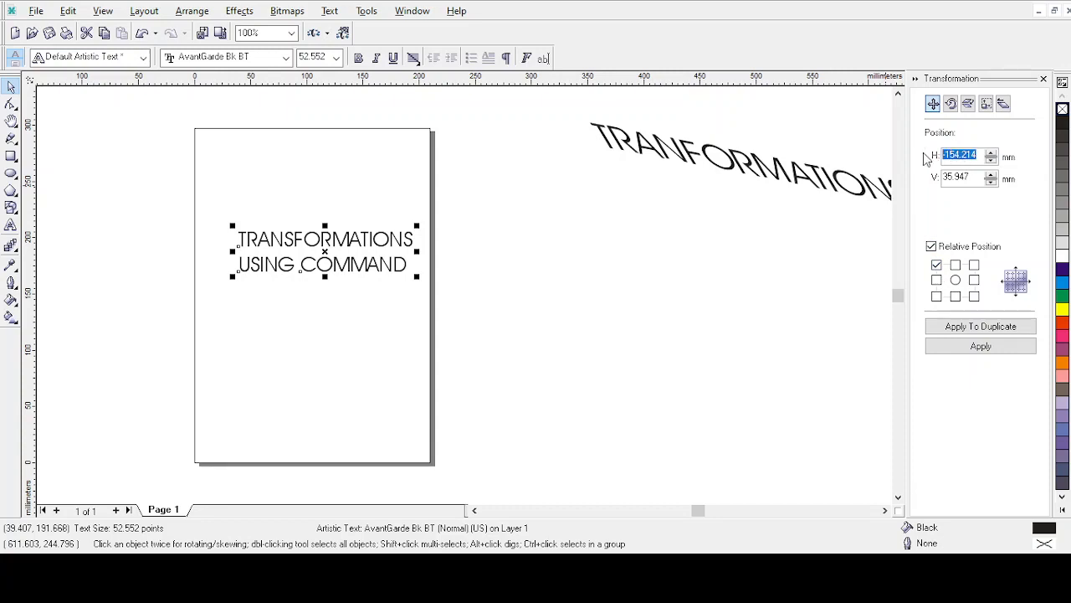
pyautogui.write('0')
pyautogui.press('Tab')
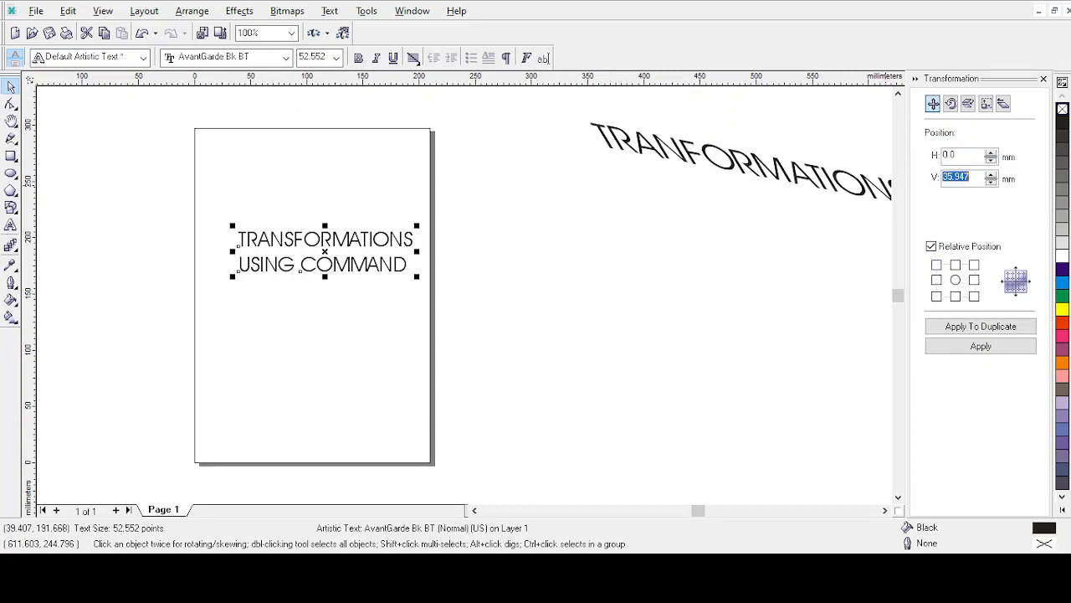
pyautogui.write('-1')
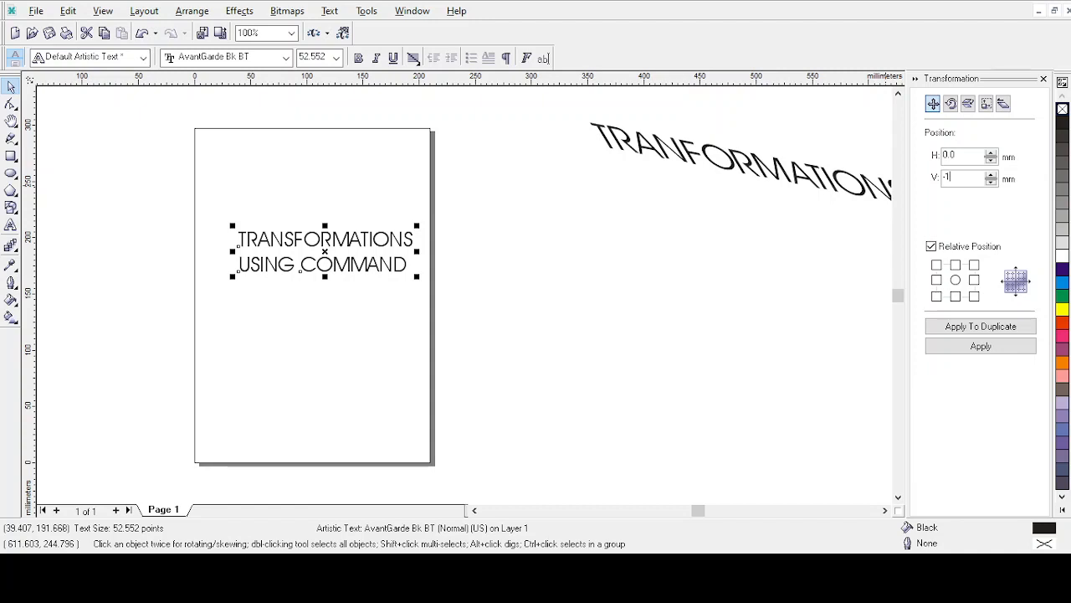
pyautogui.write('0')
pyautogui.click(987, 353)
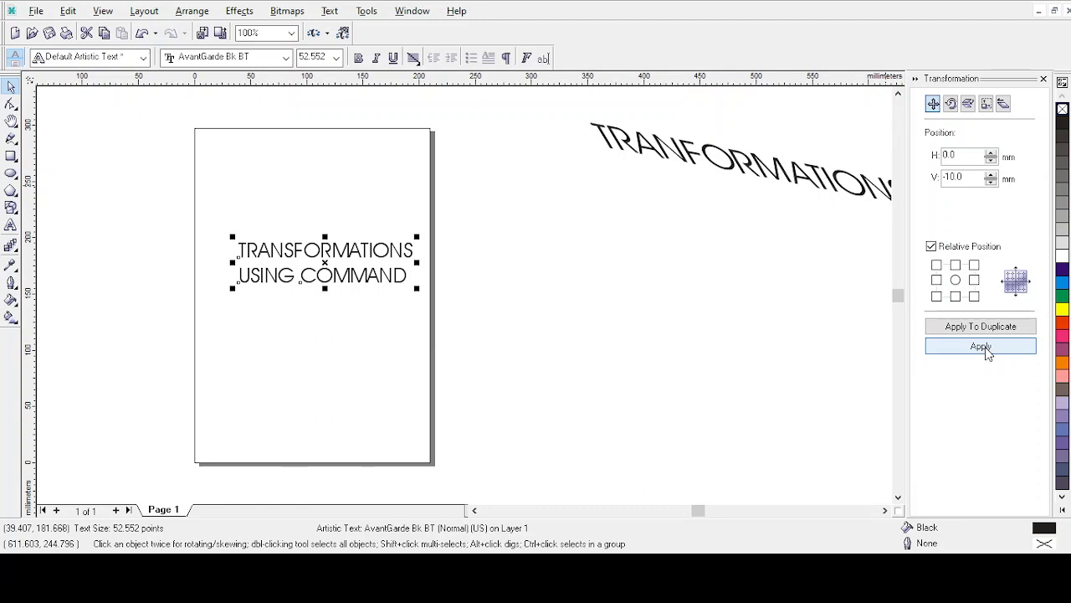
# - Repeat the relative 10 mm downward move eight more times to bring the text into the lower part of the page
pyautogui.click(987, 353)
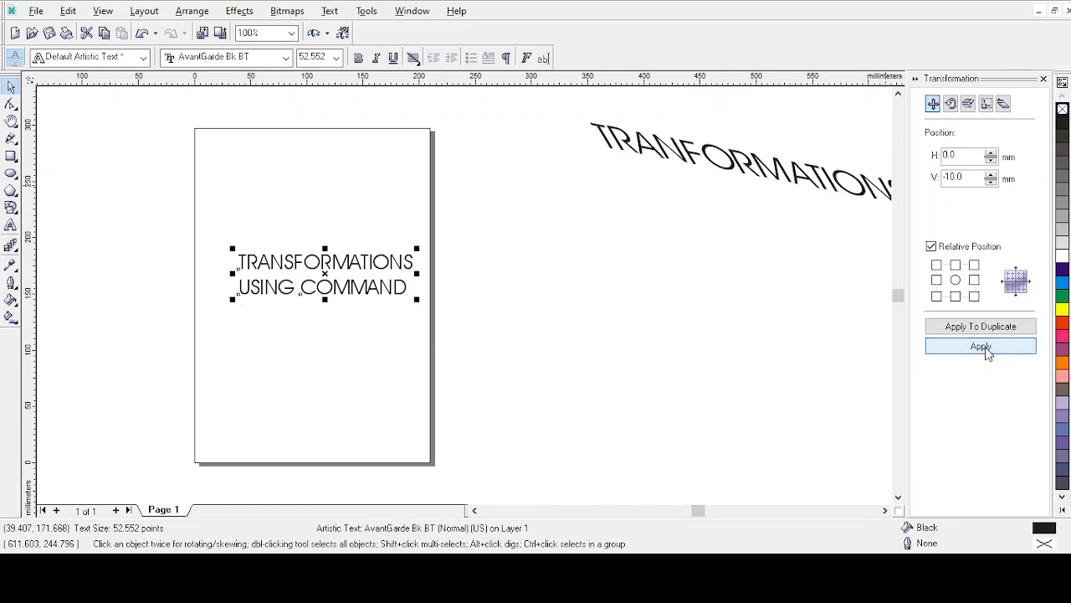
pyautogui.click(988, 353)
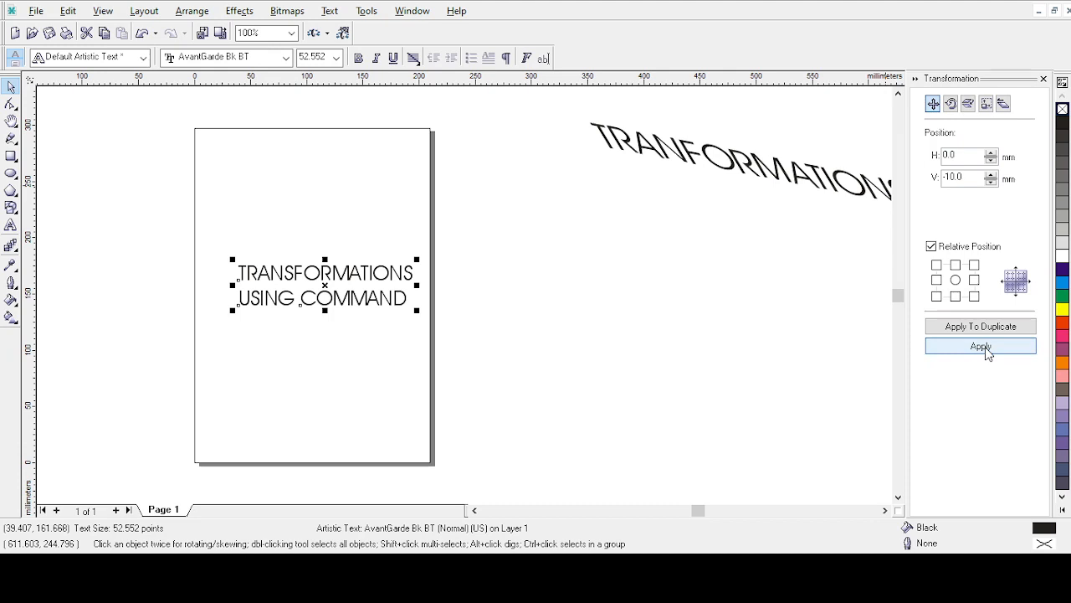
pyautogui.click(988, 353)
pyautogui.click(987, 353)
pyautogui.click(987, 353)
pyautogui.click(988, 354)
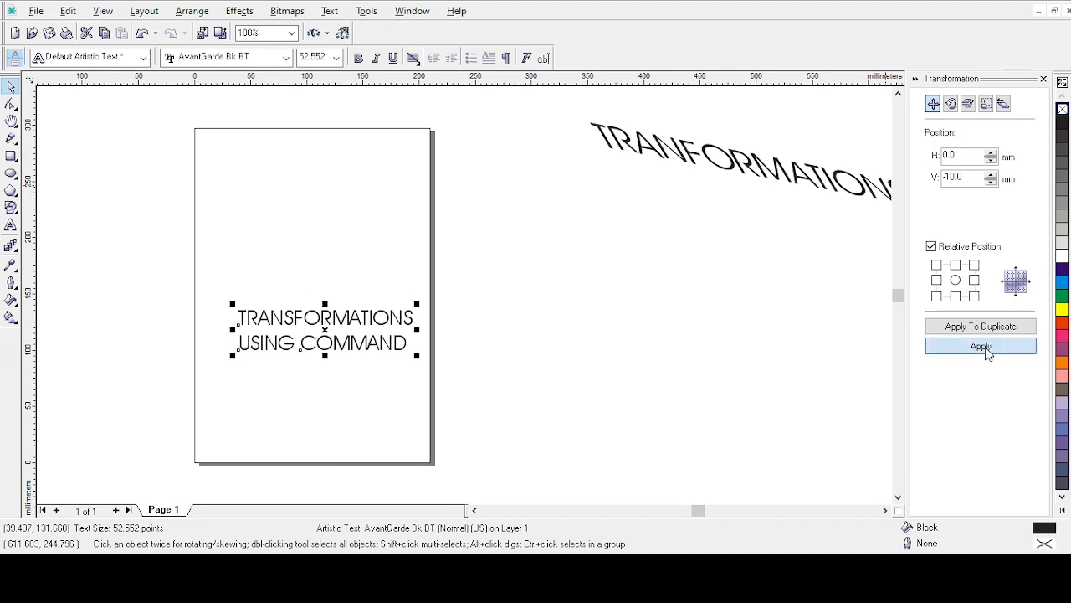
pyautogui.click(988, 354)
pyautogui.click(988, 354)
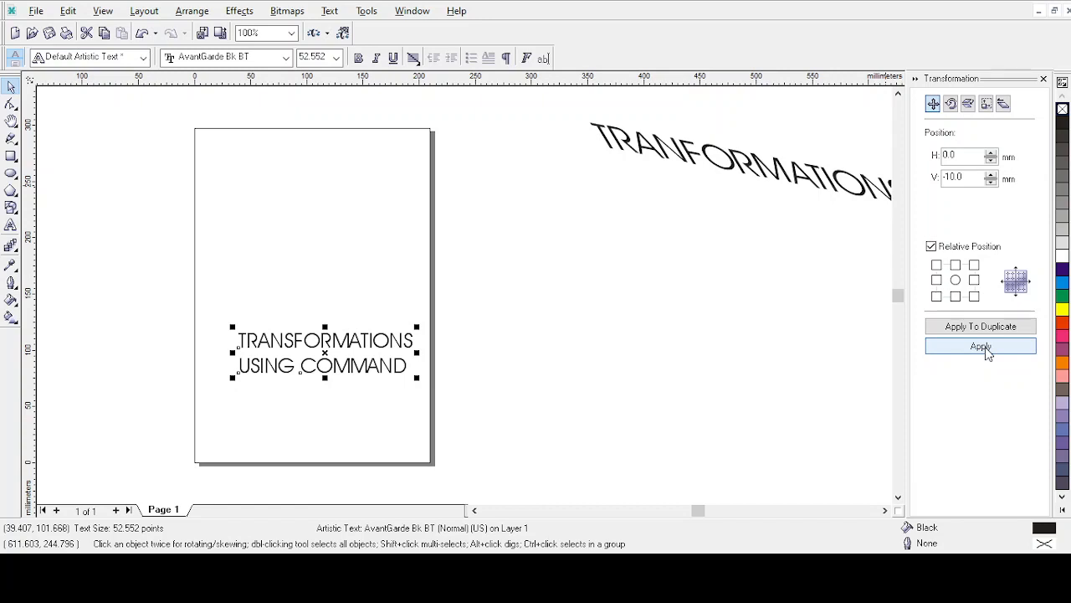
# - Shift the text left three times using a relative position of -10 mm horizontal and 0 mm vertical
pyautogui.doubleClick(965, 160)
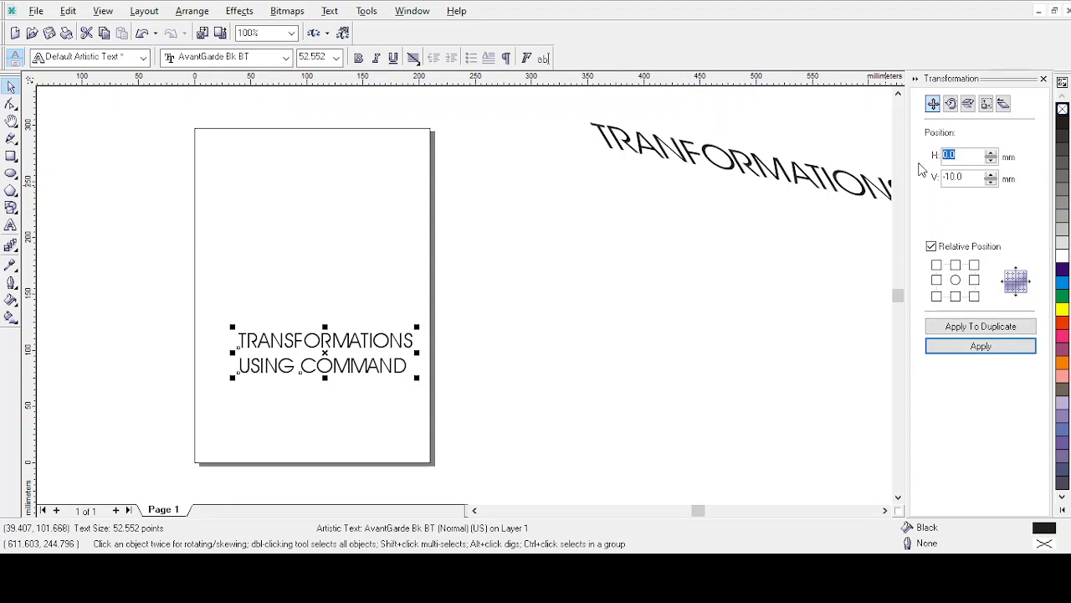
pyautogui.press('BackSpace')
pyautogui.write('-10')
pyautogui.click(968, 179)
pyautogui.moveTo(967, 179); pyautogui.dragTo(921, 186)
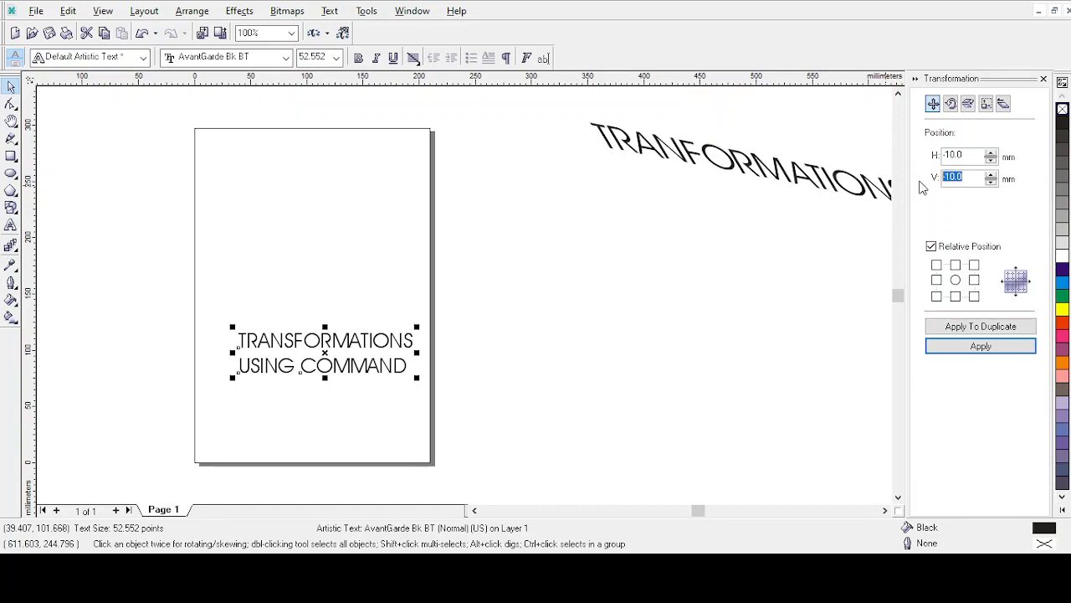
pyautogui.write('0')
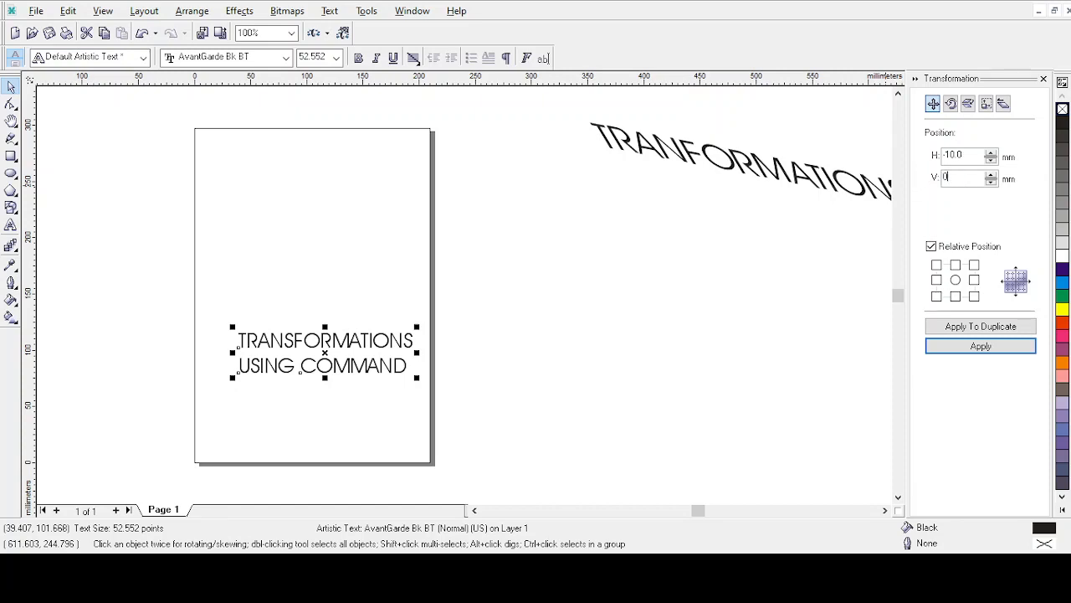
pyautogui.click(986, 351)
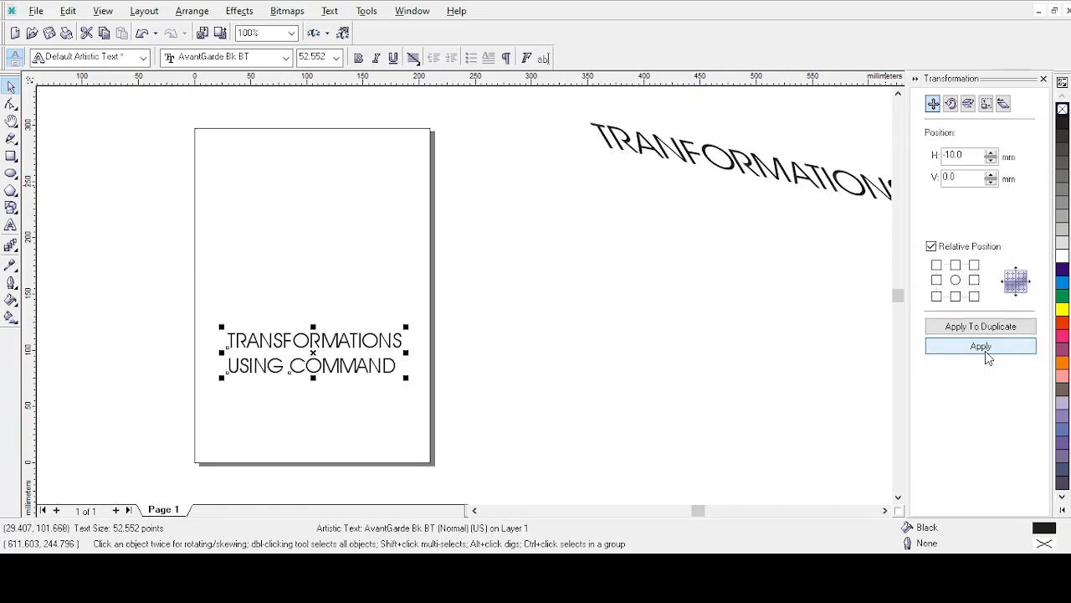
pyautogui.click(985, 351)
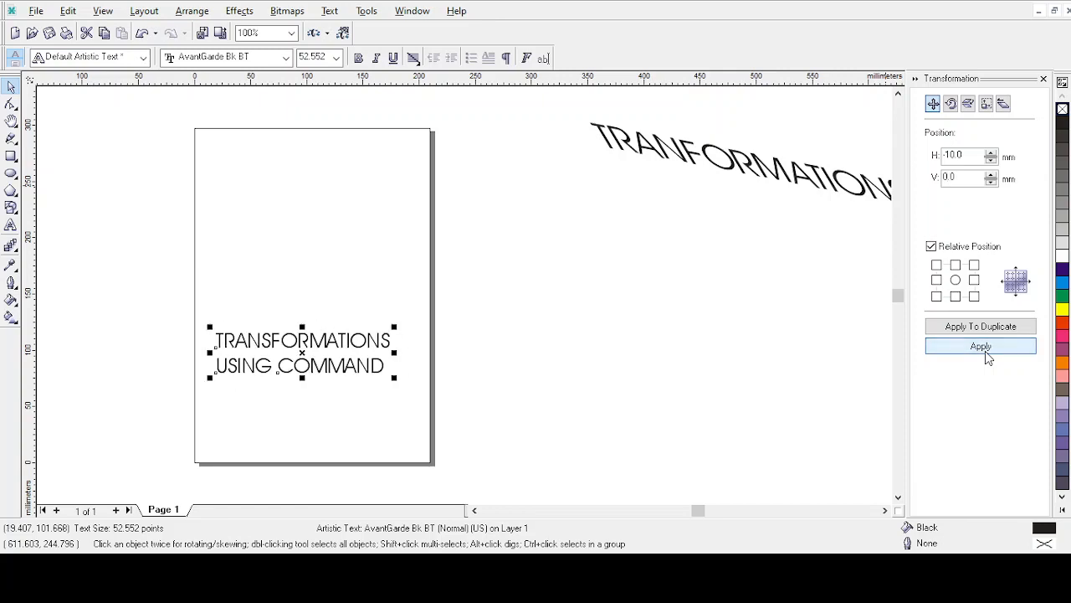
pyautogui.click(985, 350)
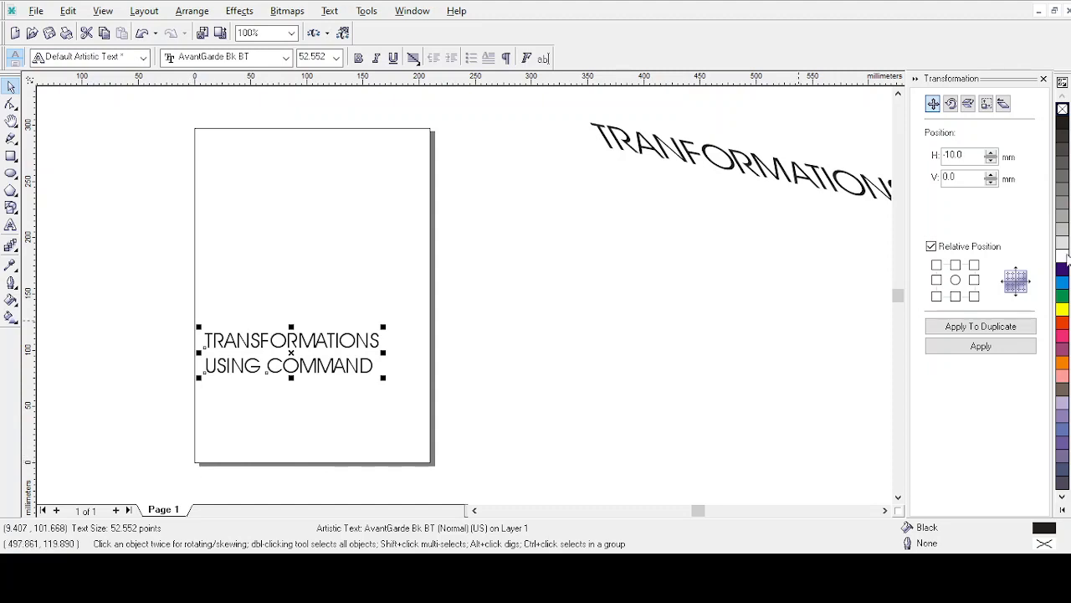
# - Place the text in the page's bottom-left corner with absolute position 0, 0 mm for its bottom-left anchor
pyautogui.click(930, 246)
pyautogui.click(937, 296)
pyautogui.doubleClick(978, 155)
pyautogui.write('0')
pyautogui.press('Tab')
pyautogui.write('0')
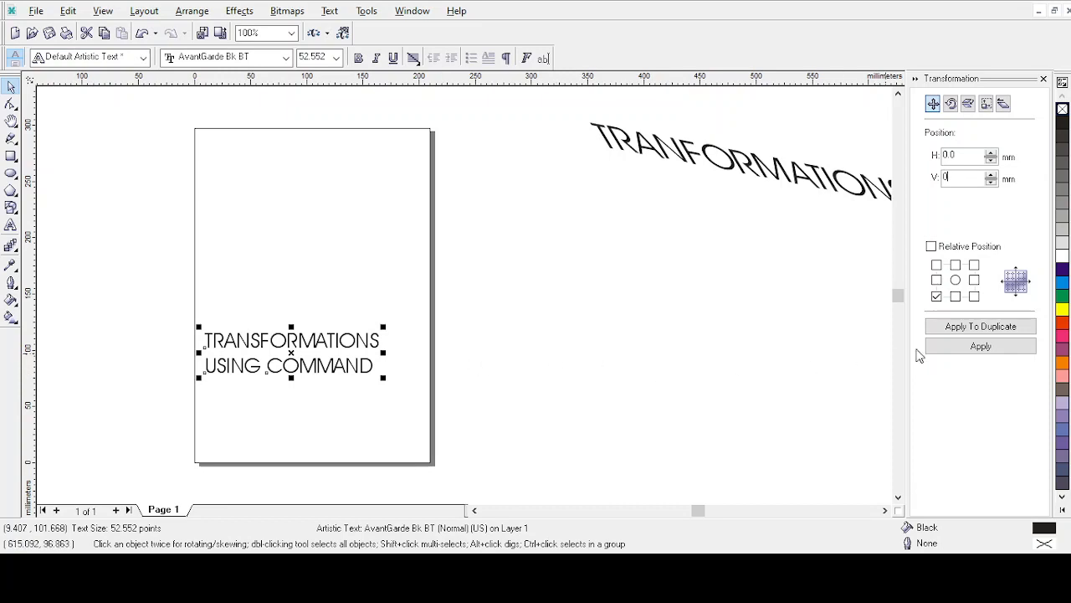
pyautogui.click(972, 348)
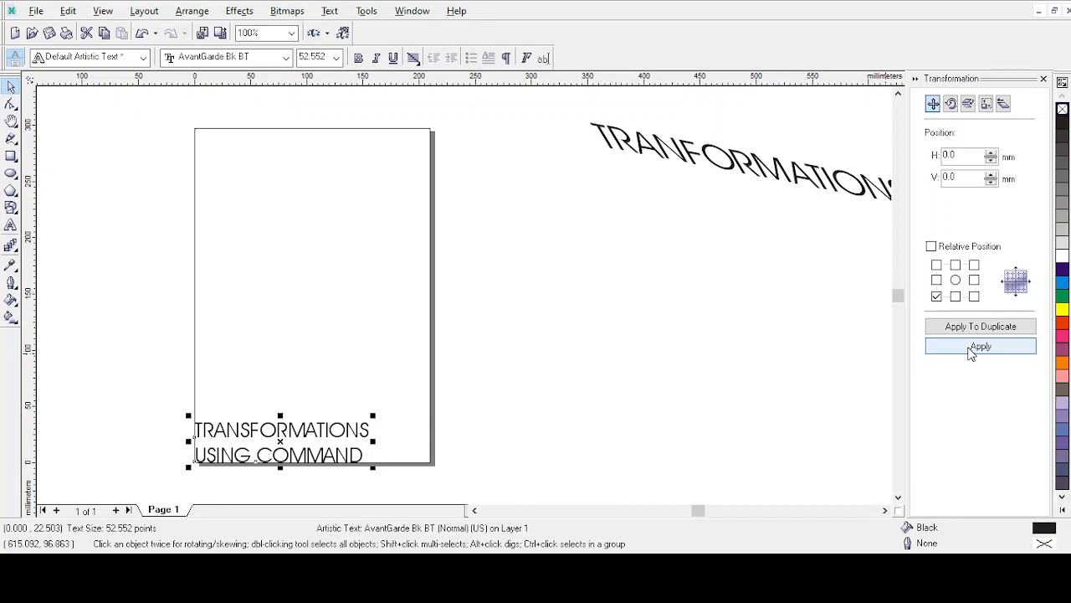
# - Check the page height and place the text's top-left anchor at the page's top-left corner, at absolute position 0 mm horizontal and 297 mm vertical
pyautogui.click(295, 278)
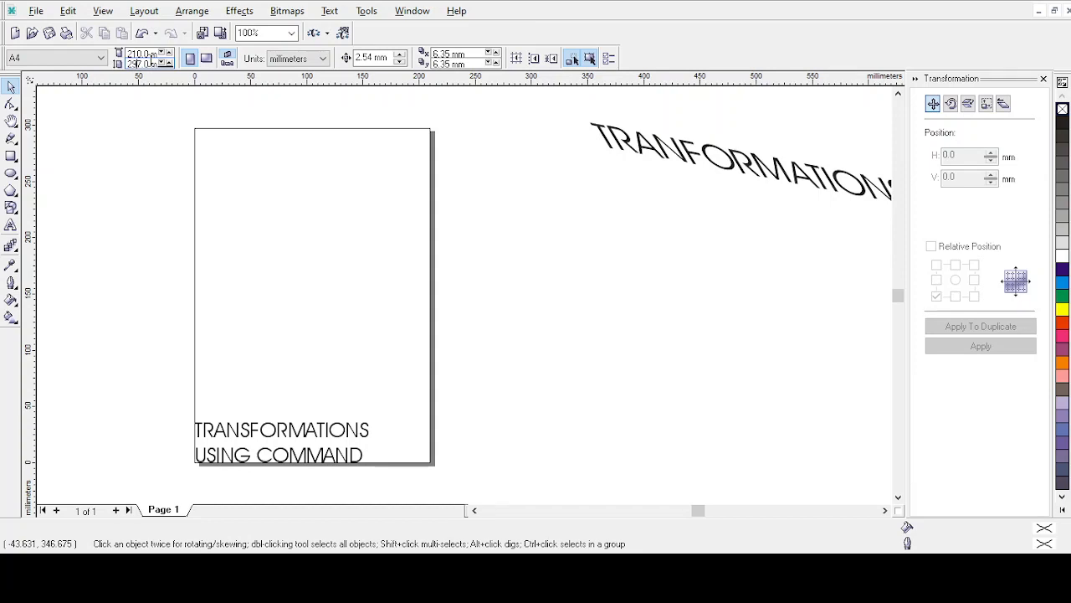
pyautogui.click(313, 432)
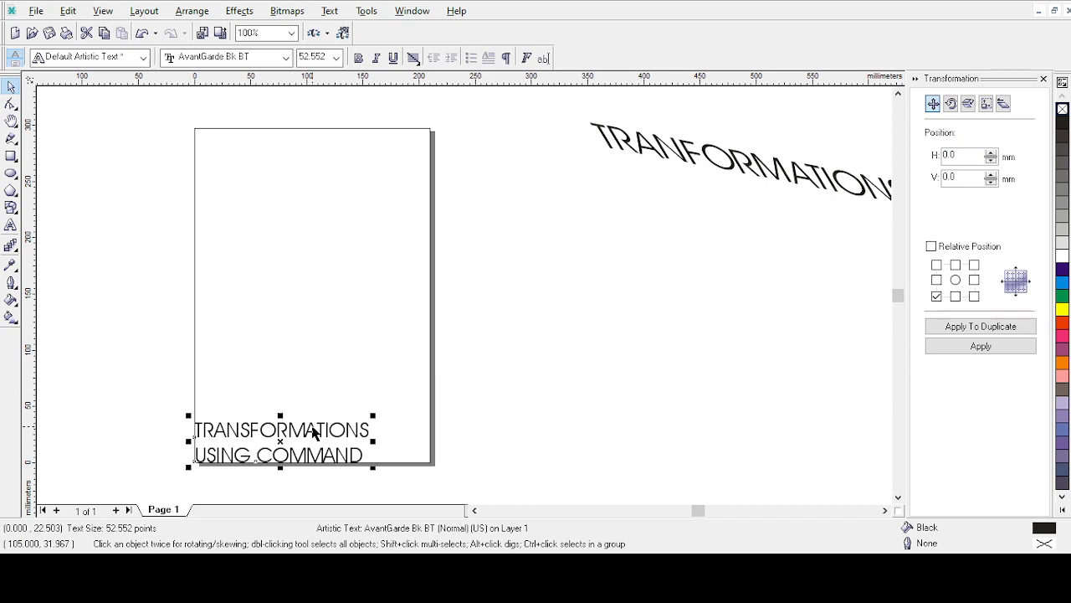
pyautogui.click(936, 265)
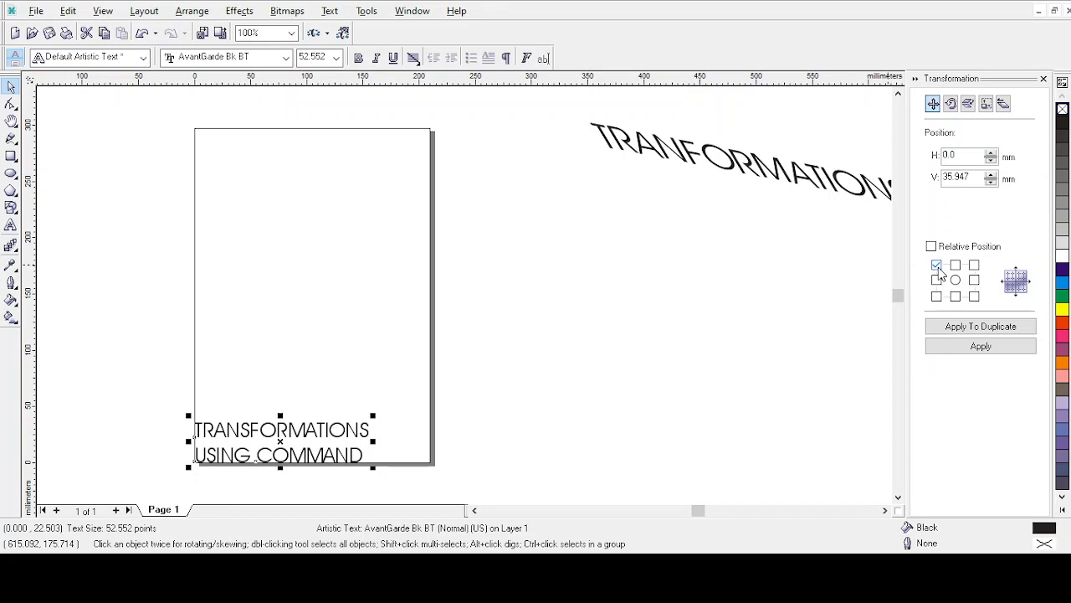
pyautogui.doubleClick(976, 180)
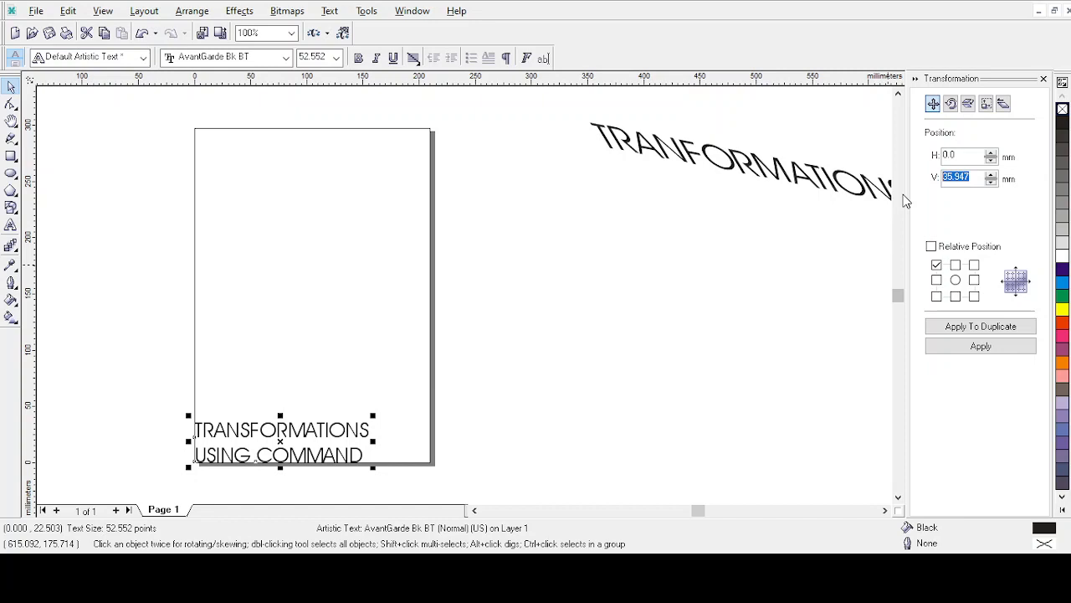
pyautogui.write('3')
pyautogui.press('BackSpace')
pyautogui.write('290')
pyautogui.press('BackSpace')
pyautogui.write('7')
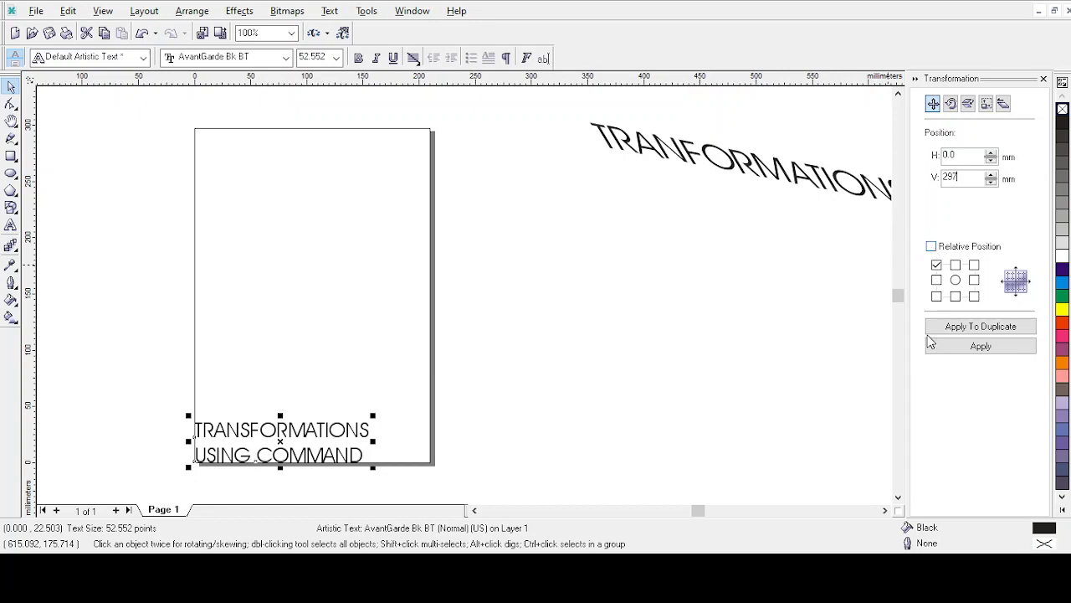
pyautogui.click(937, 265)
pyautogui.click(986, 352)
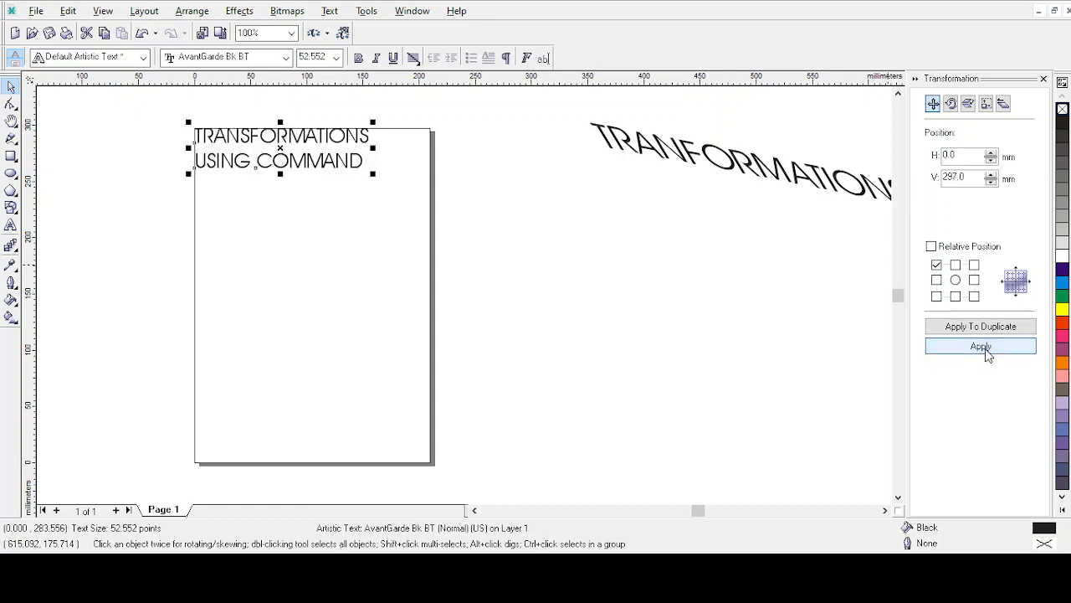
pyautogui.click(119, 143)
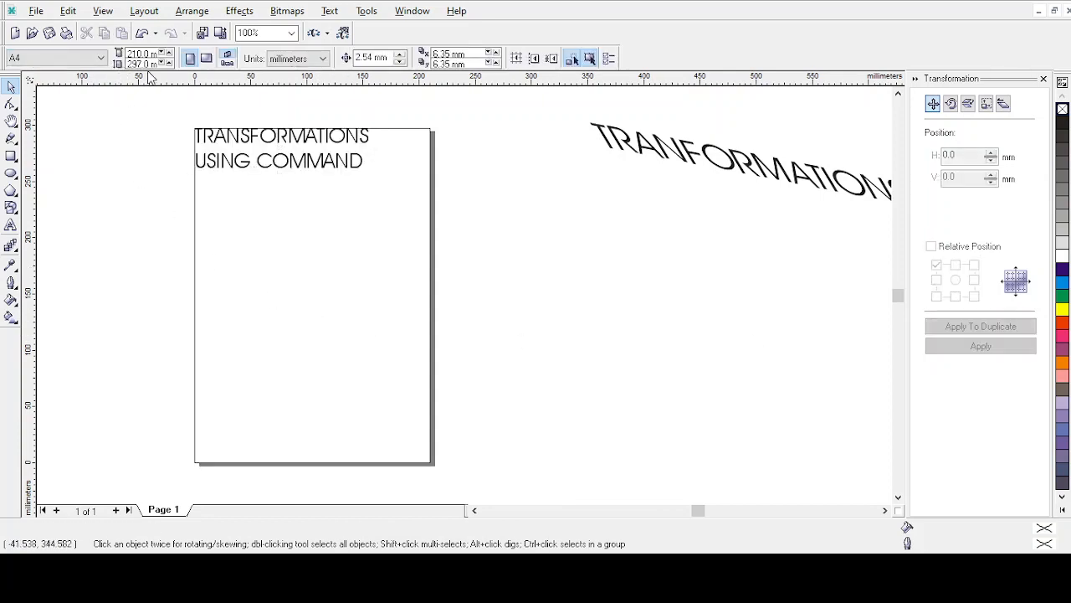
pyautogui.click(321, 169)
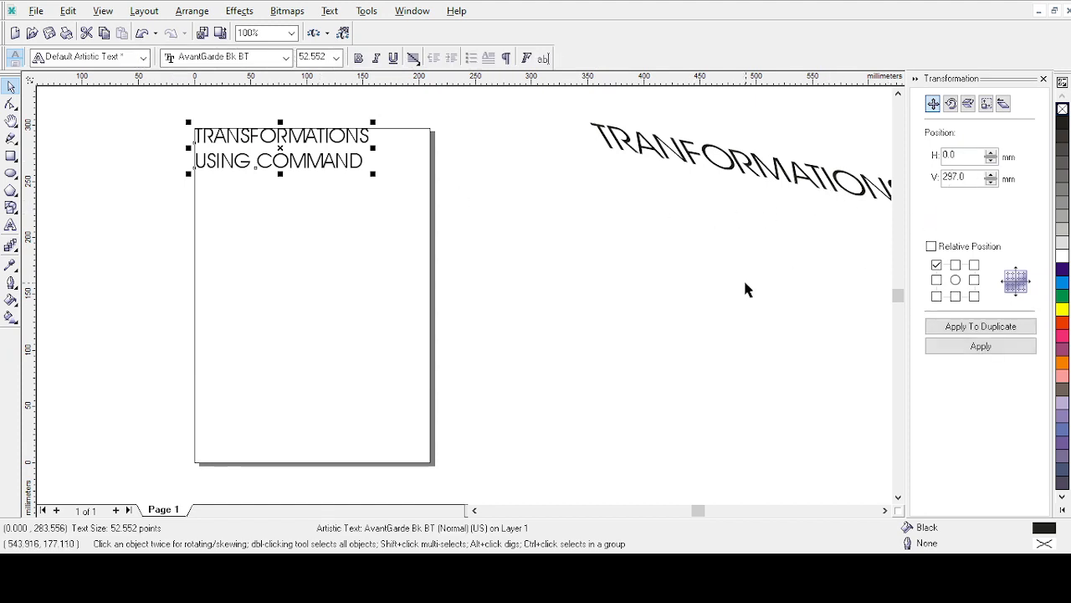
# - Move the "TRANSFORMATIONS USING COMMAND" text by a relative position of 20 mm horizontal and 20 mm vertical
pyautogui.click(614, 290)
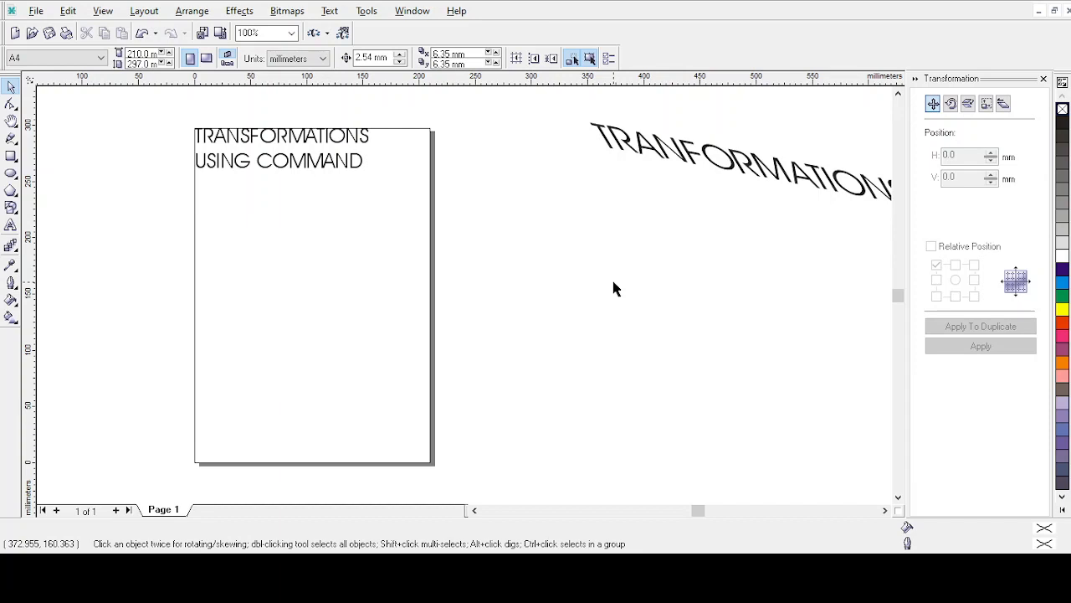
pyautogui.click(250, 144)
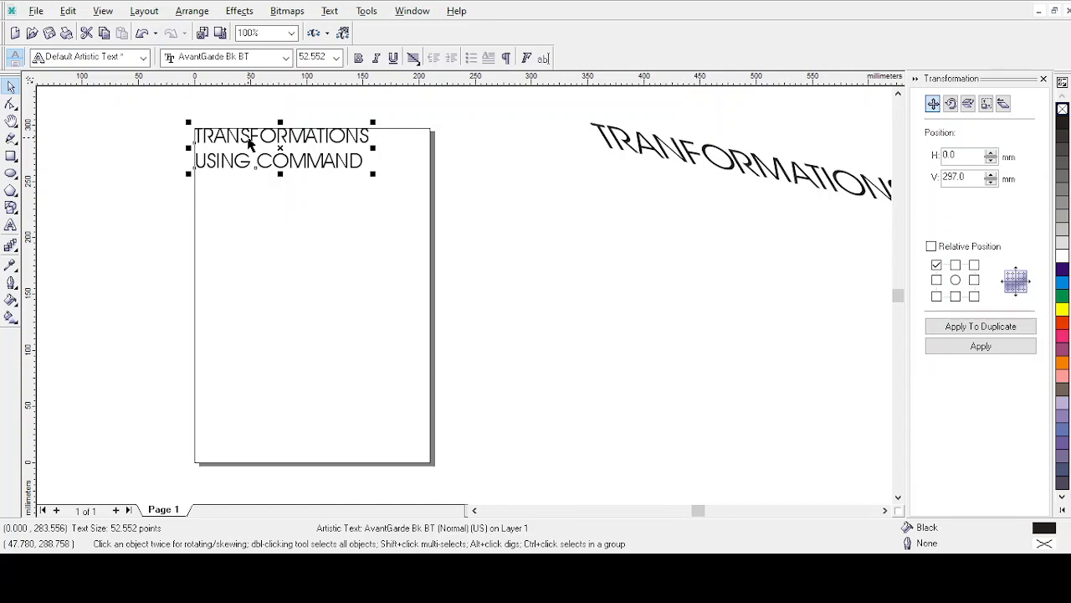
pyautogui.click(931, 246)
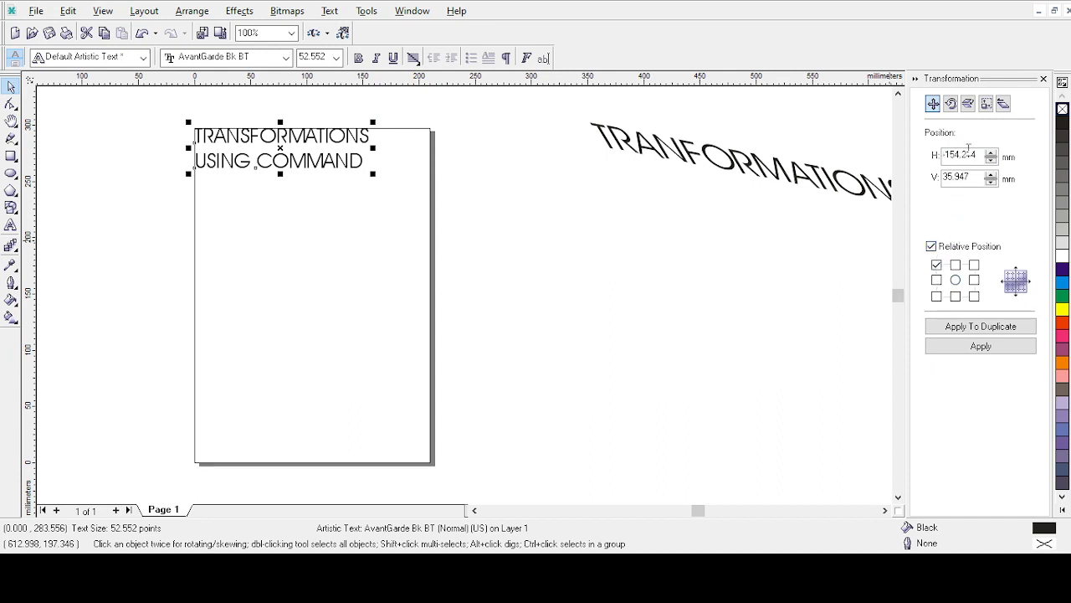
pyautogui.doubleClick(980, 158)
pyautogui.press('BackSpace')
pyautogui.write('20')
pyautogui.press('Tab')
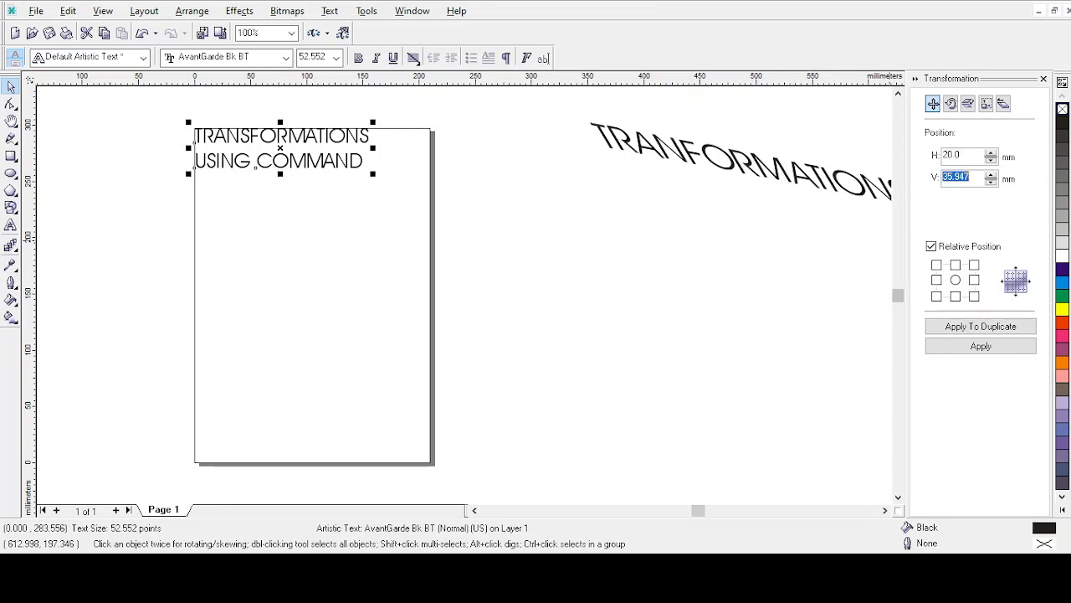
pyautogui.write('20')
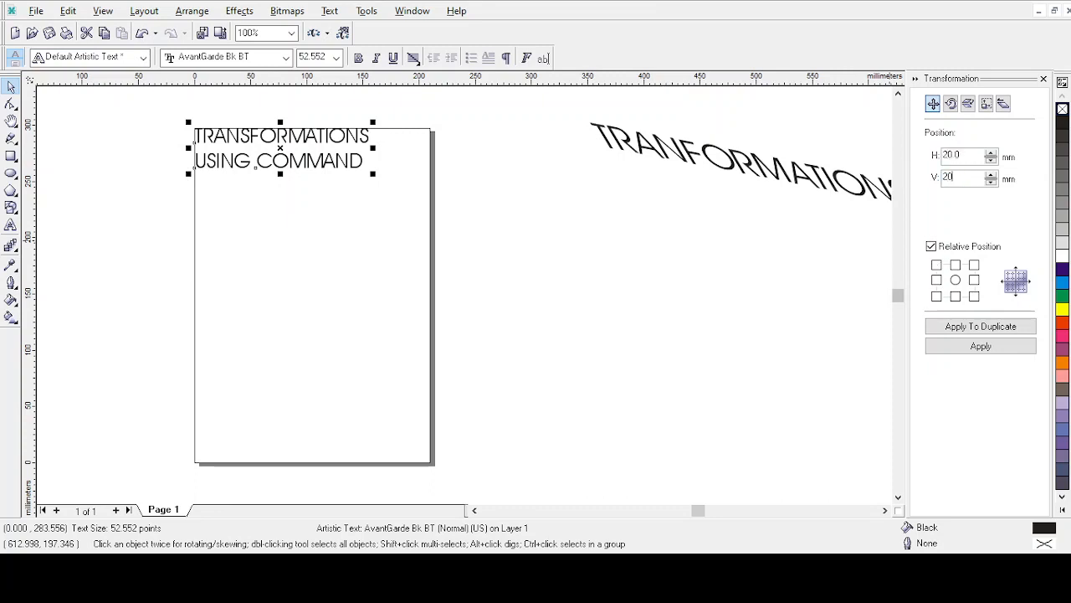
pyautogui.click(967, 352)
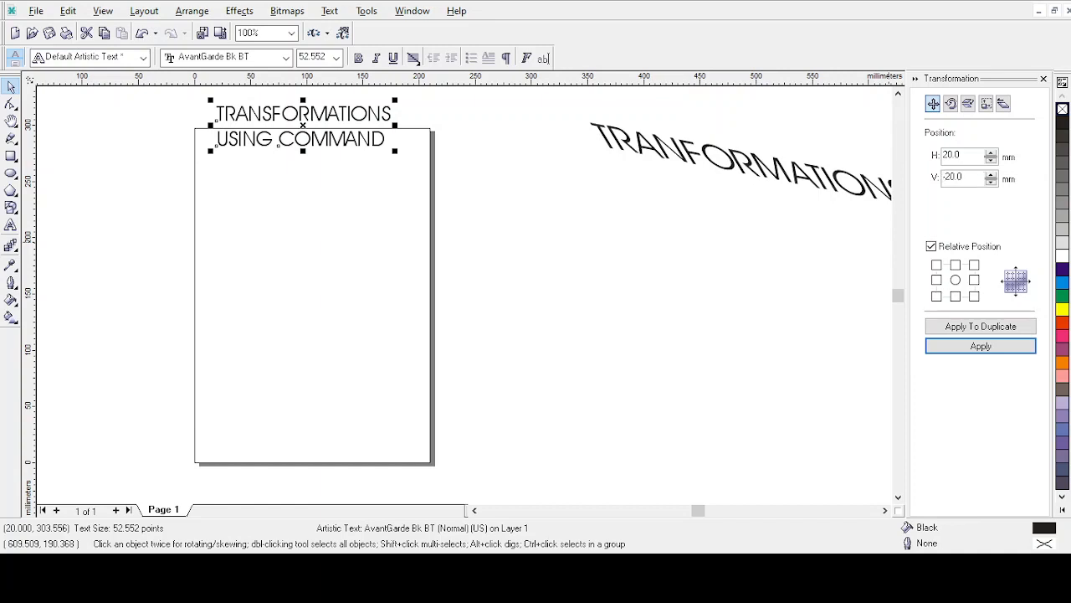
# - Move the text down by a relative position of 0 mm horizontal and -40 mm vertical
pyautogui.doubleClick(962, 155)
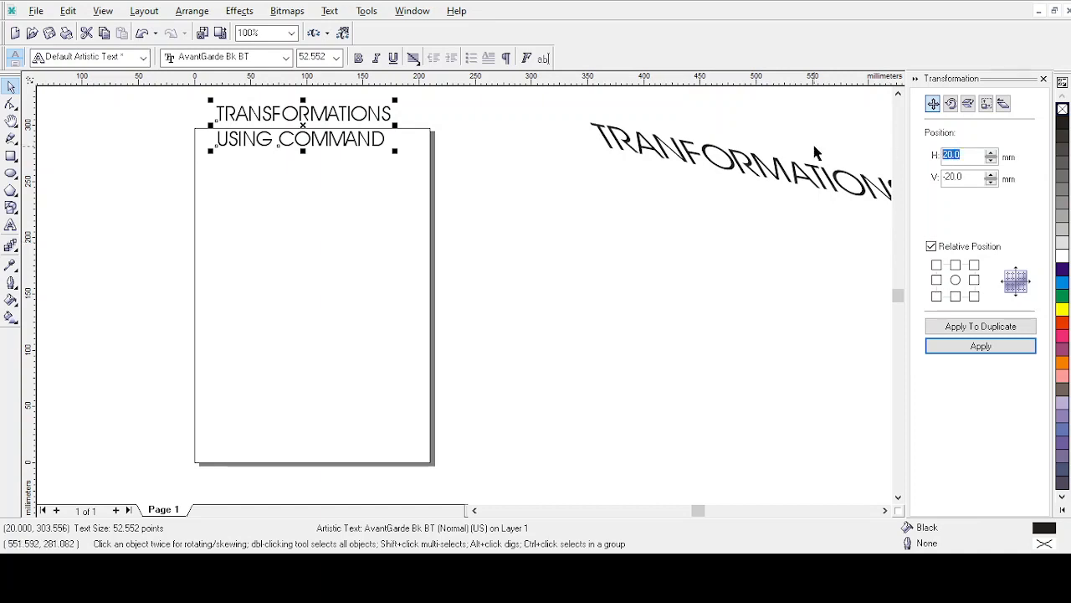
pyautogui.write('0')
pyautogui.doubleClick(954, 177)
pyautogui.write('-40')
pyautogui.scroll(1, 880, 184)
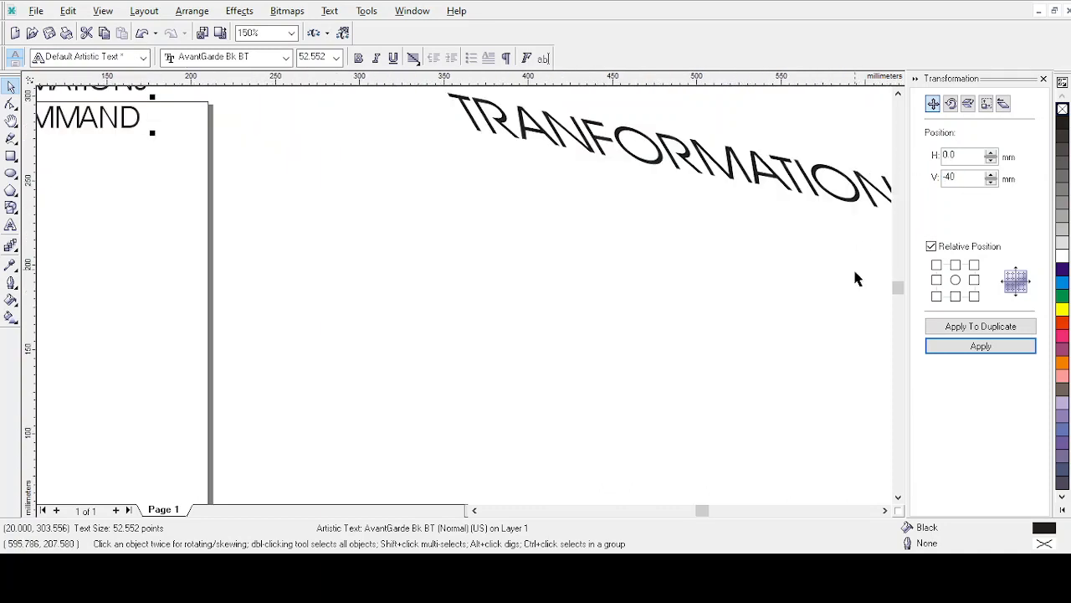
pyautogui.click(975, 350)
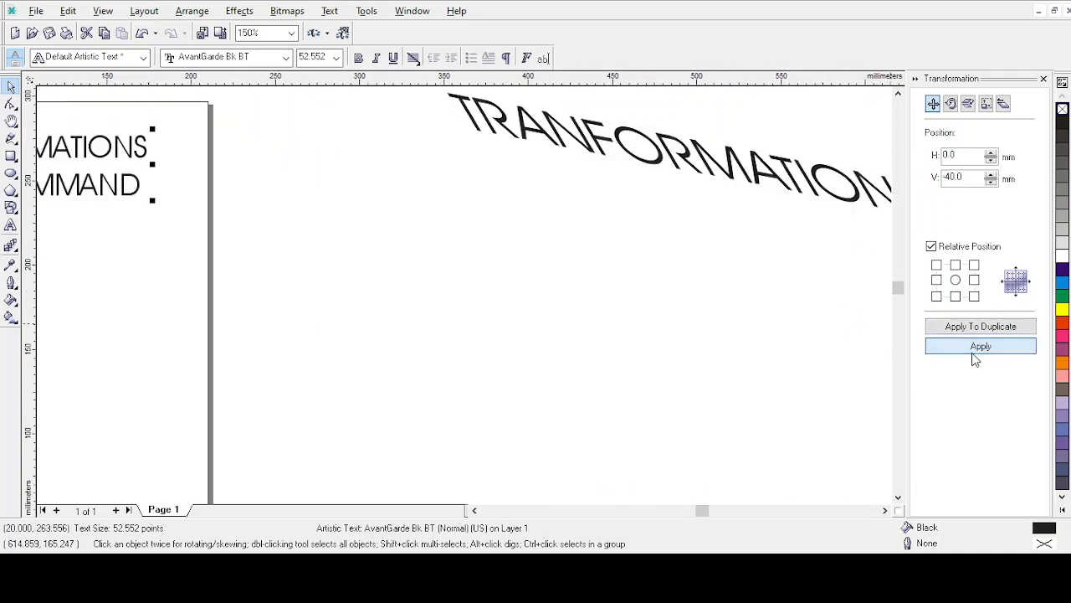
# - Centre the text horizontally on the page by placing its centre anchor at an absolute horizontal position of 105 mm
pyautogui.click(474, 510)
pyautogui.click(474, 510)
pyautogui.click(474, 509)
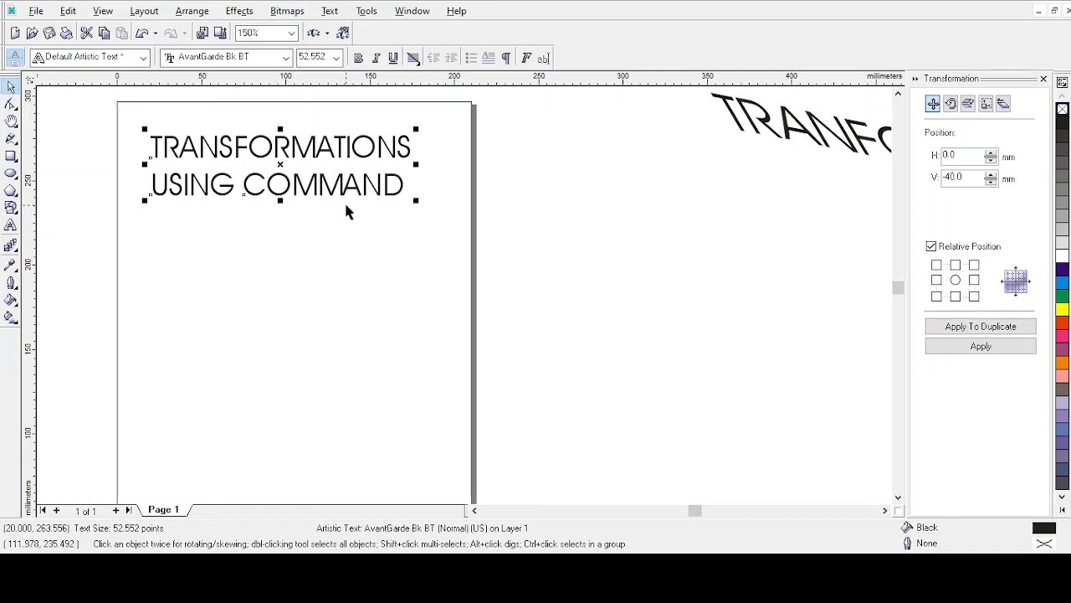
pyautogui.click(955, 281)
pyautogui.click(938, 247)
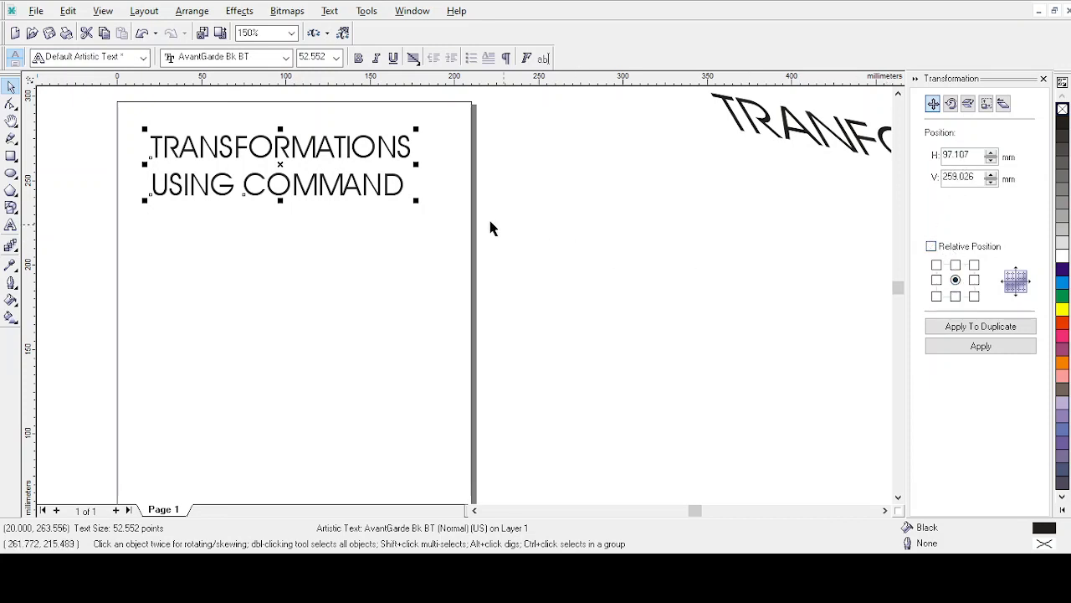
pyautogui.click(974, 176)
pyautogui.click(365, 281)
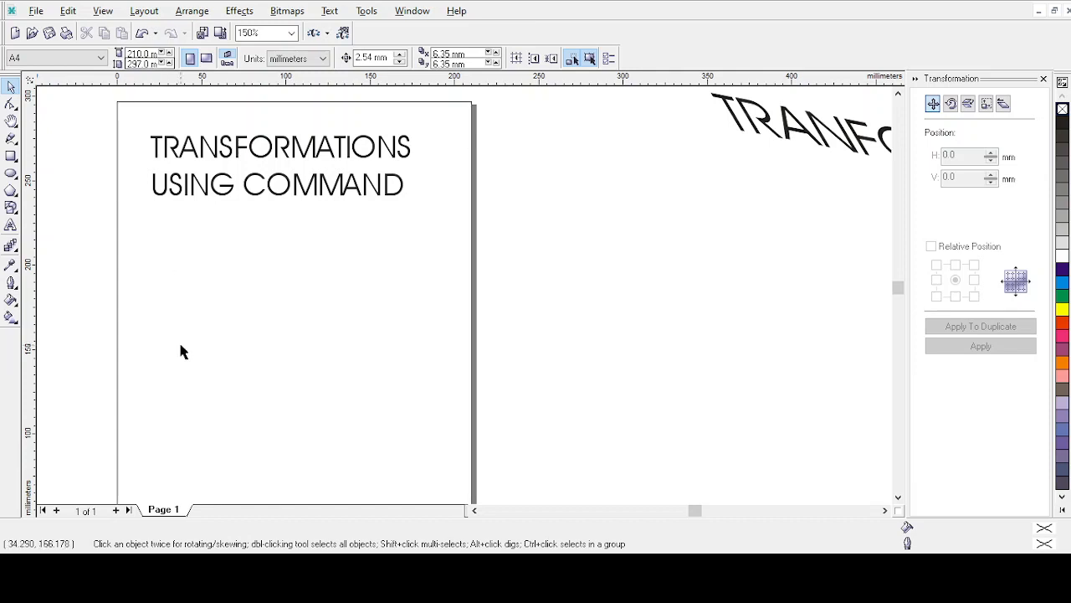
pyautogui.click(260, 199)
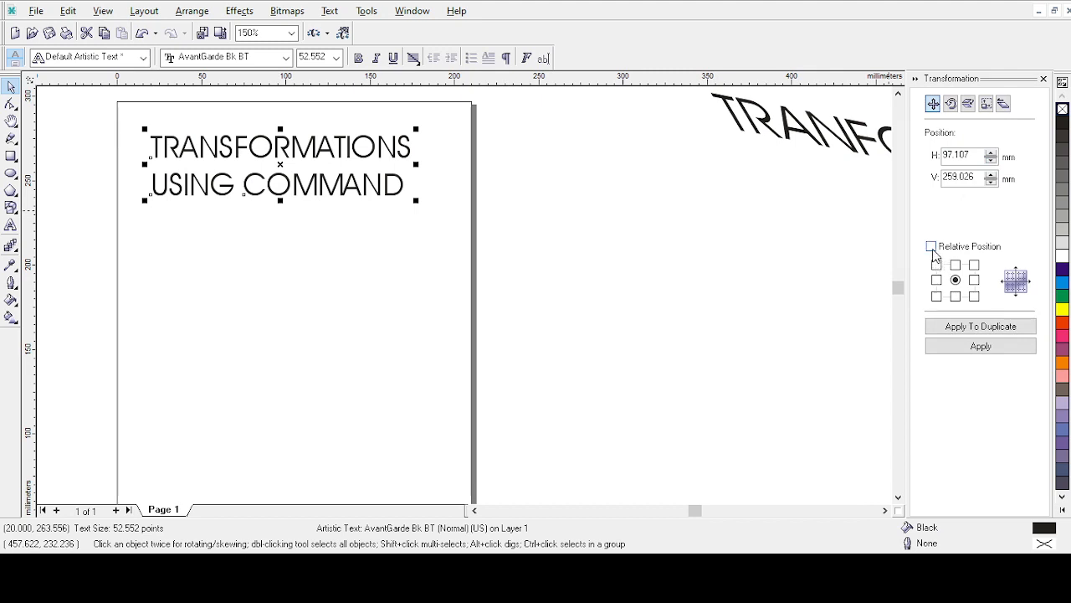
pyautogui.doubleClick(979, 157)
pyautogui.write('105')
pyautogui.click(963, 349)
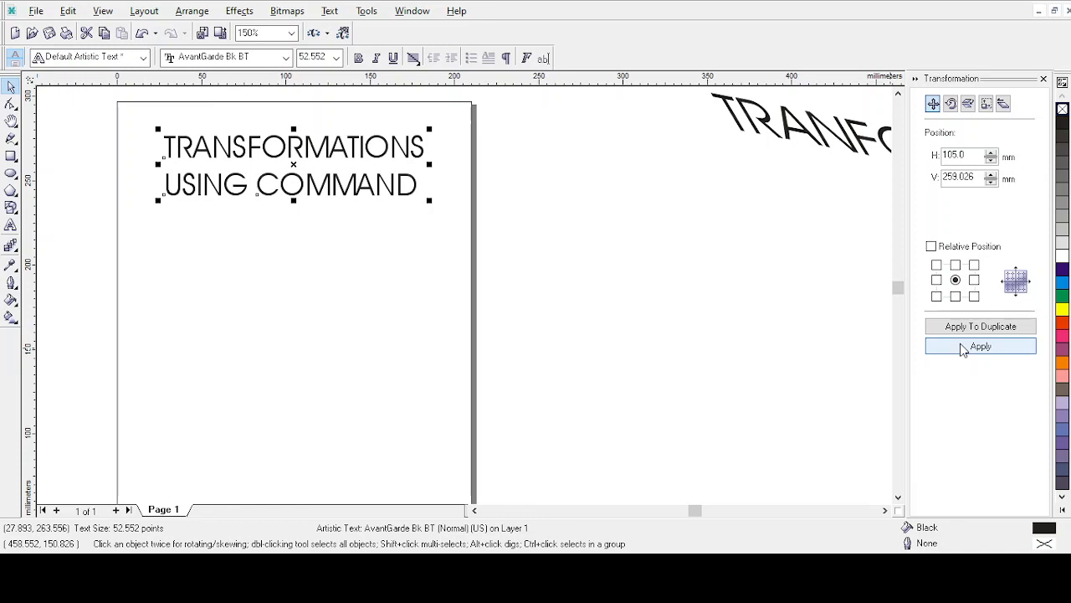
pyautogui.click(963, 348)
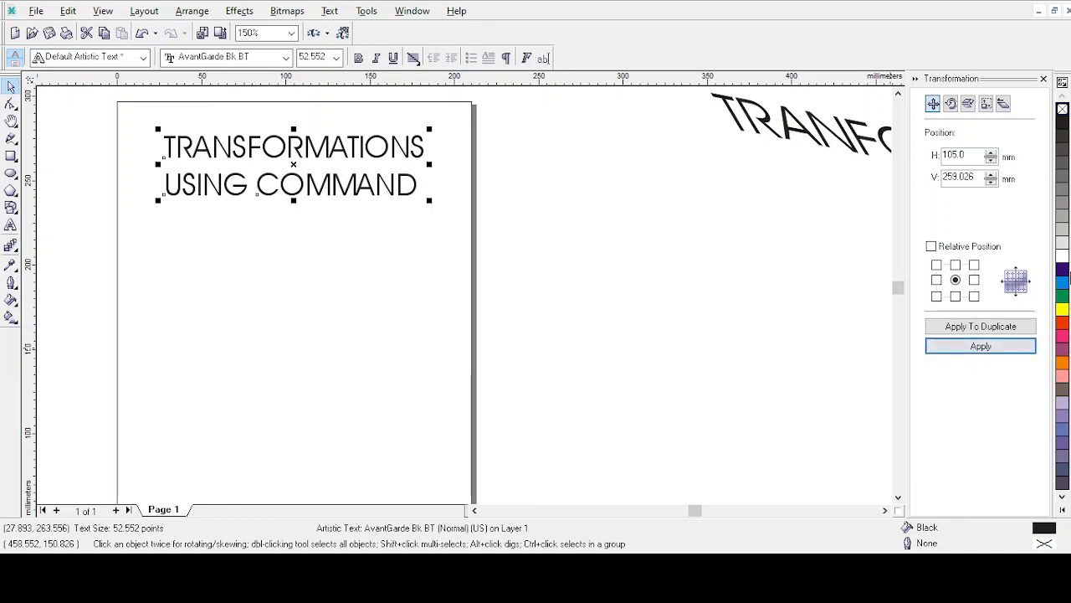
# - Rotate the text by 20 degrees around its top-left anchor
pyautogui.click(952, 103)
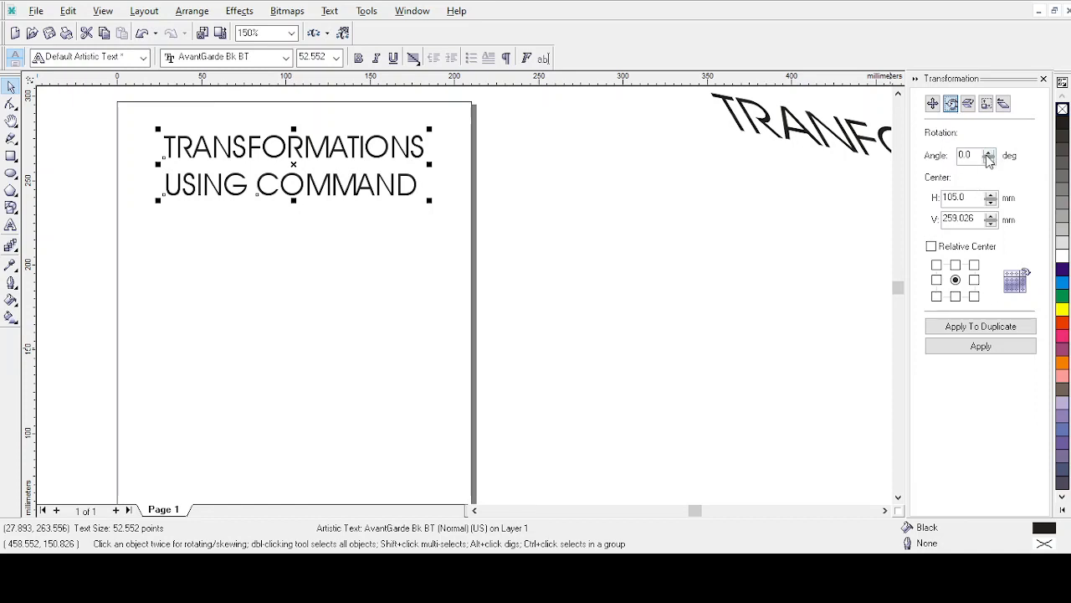
pyautogui.click(937, 265)
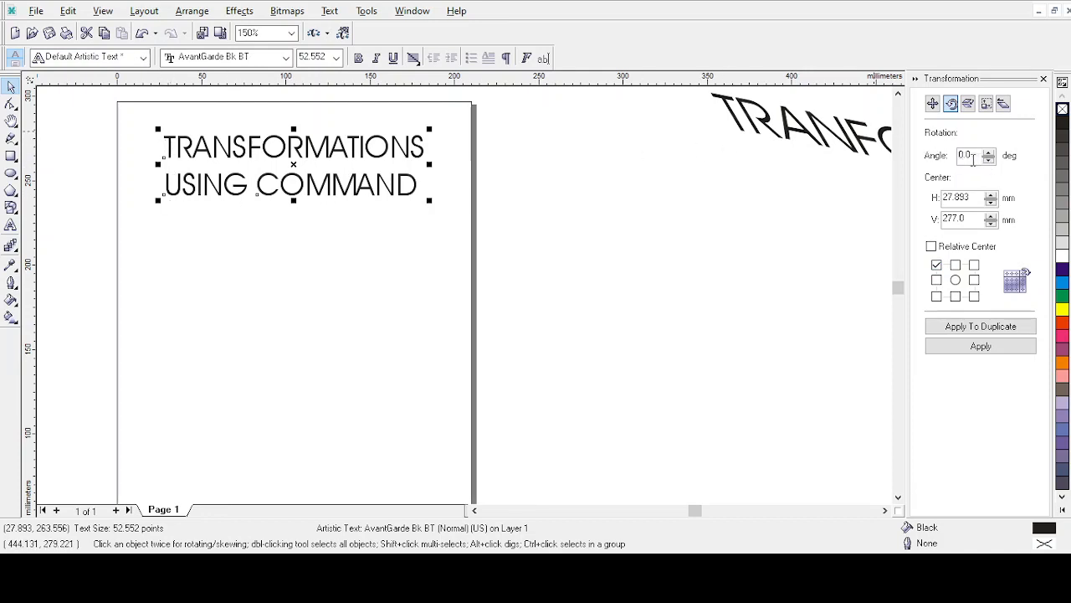
pyautogui.moveTo(977, 158); pyautogui.dragTo(950, 163)
pyautogui.write('10')
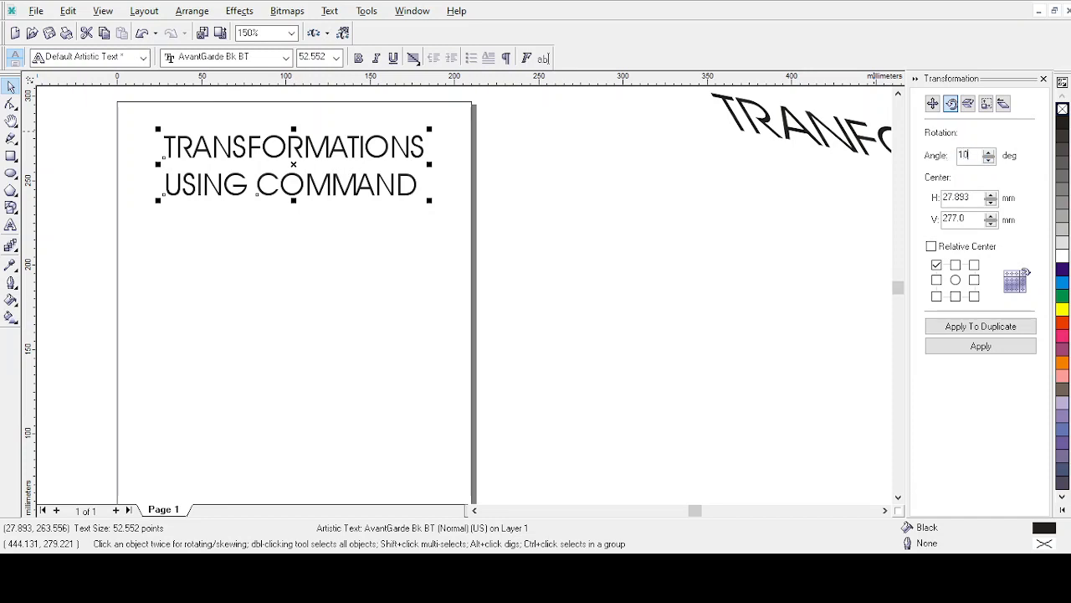
pyautogui.press('BackSpace')
pyautogui.press('BackSpace')
pyautogui.write('20')
pyautogui.click(962, 353)
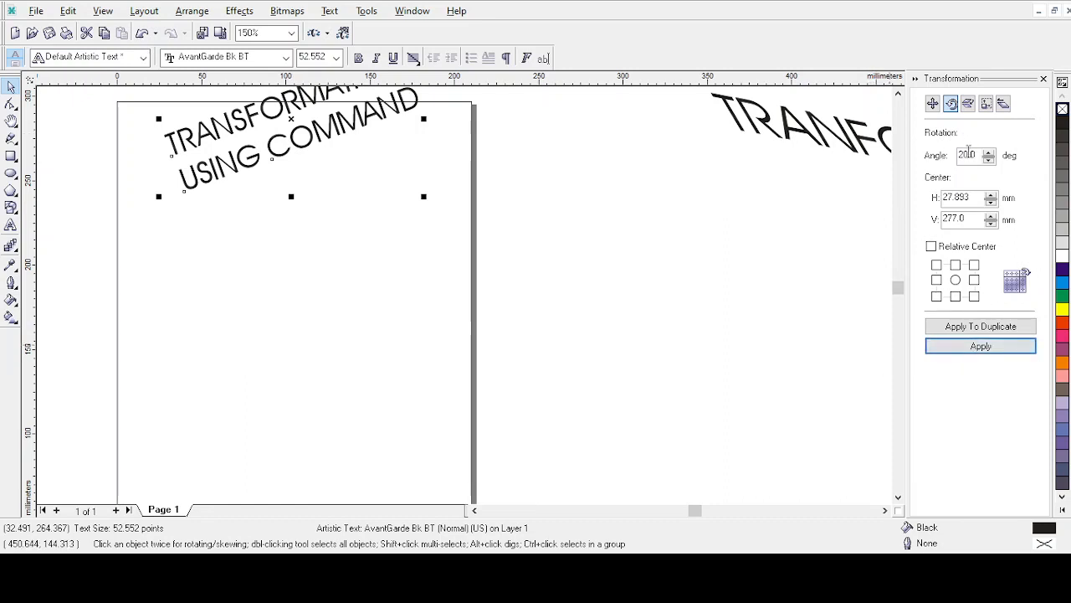
# - Rotate the text back by -20 degrees around the same top-left anchor point
pyautogui.doubleClick(968, 154)
pyautogui.press('BackSpace')
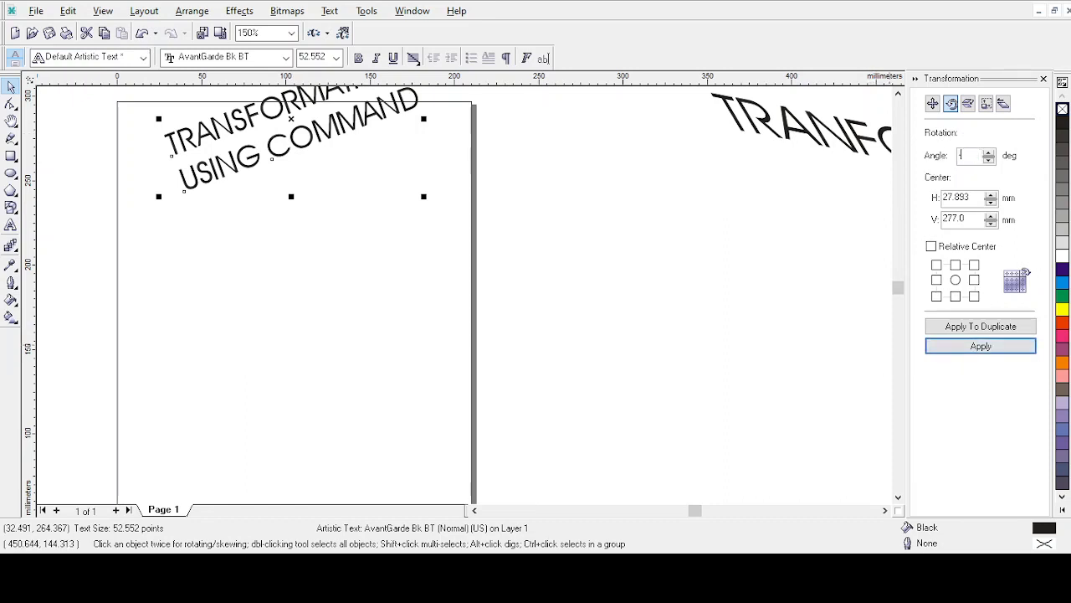
pyautogui.write('-20')
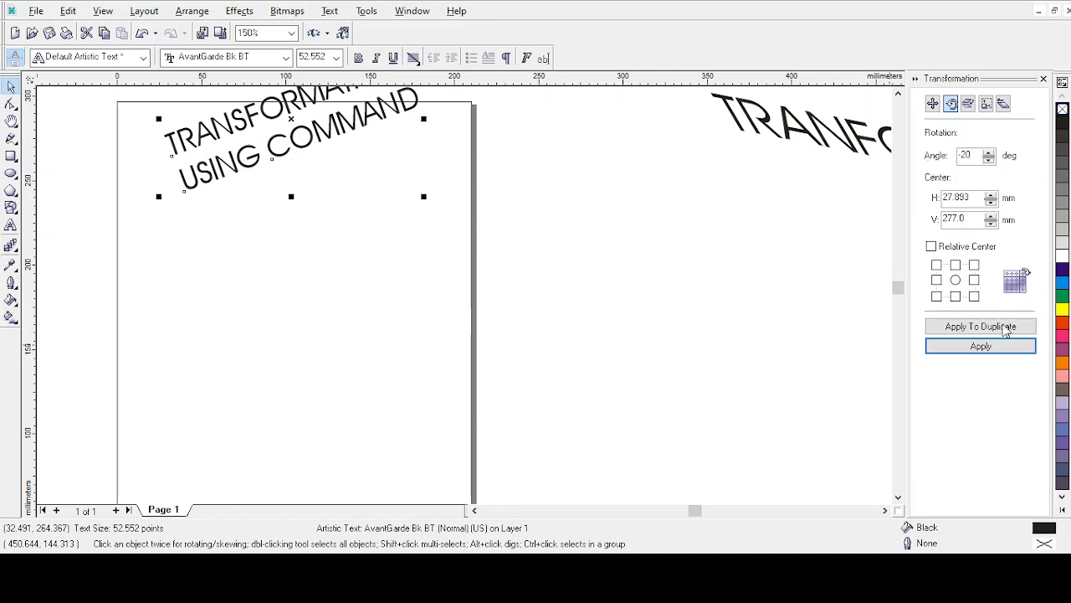
pyautogui.click(992, 356)
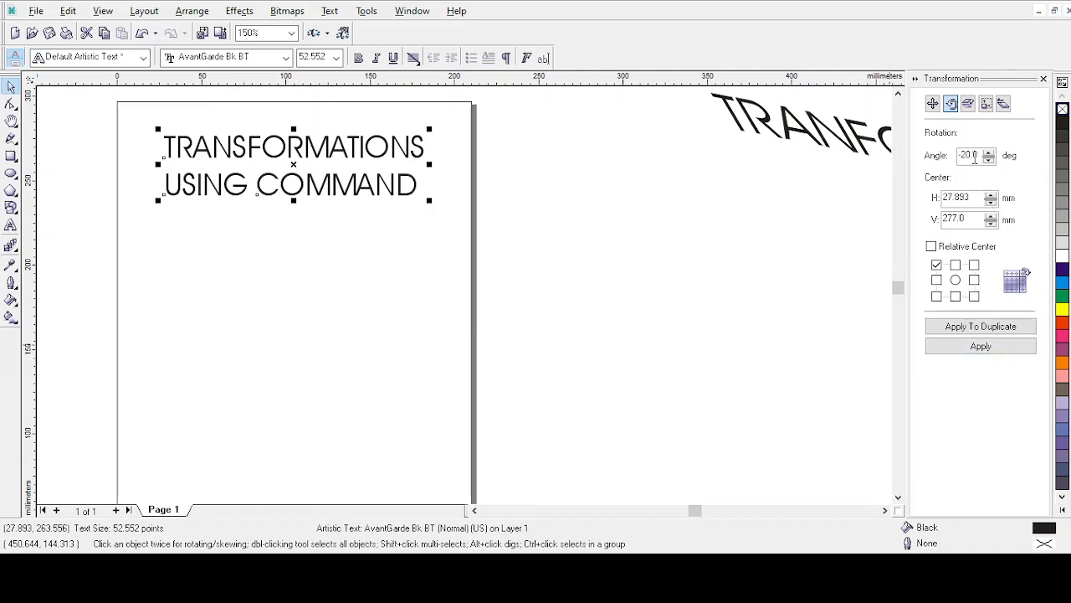
# - Repeat the -20 degree rotation around the fixed top-left point until the text has turned a full circle
pyautogui.click(984, 352)
pyautogui.click(984, 352)
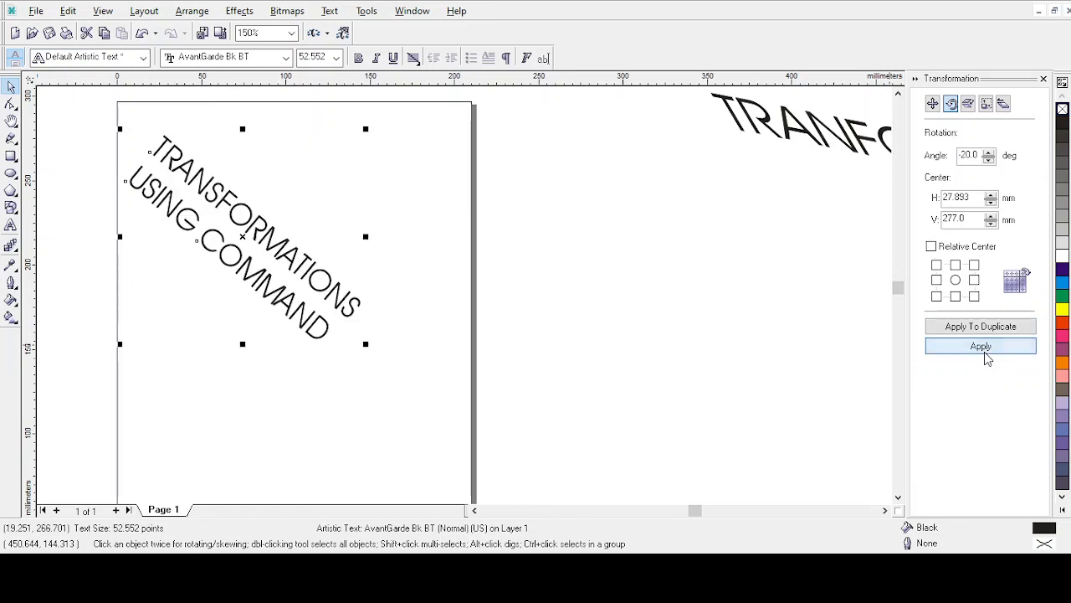
pyautogui.click(984, 351)
pyautogui.click(985, 351)
pyautogui.click(984, 352)
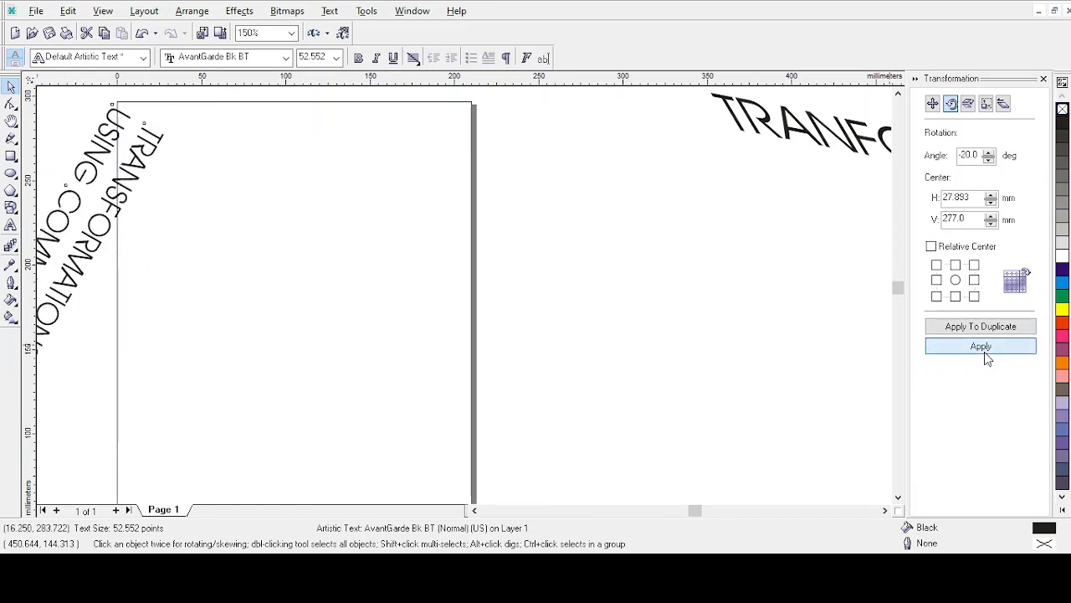
pyautogui.click(984, 351)
pyautogui.click(984, 352)
pyautogui.click(985, 352)
pyautogui.click(985, 351)
pyautogui.click(984, 352)
pyautogui.click(984, 351)
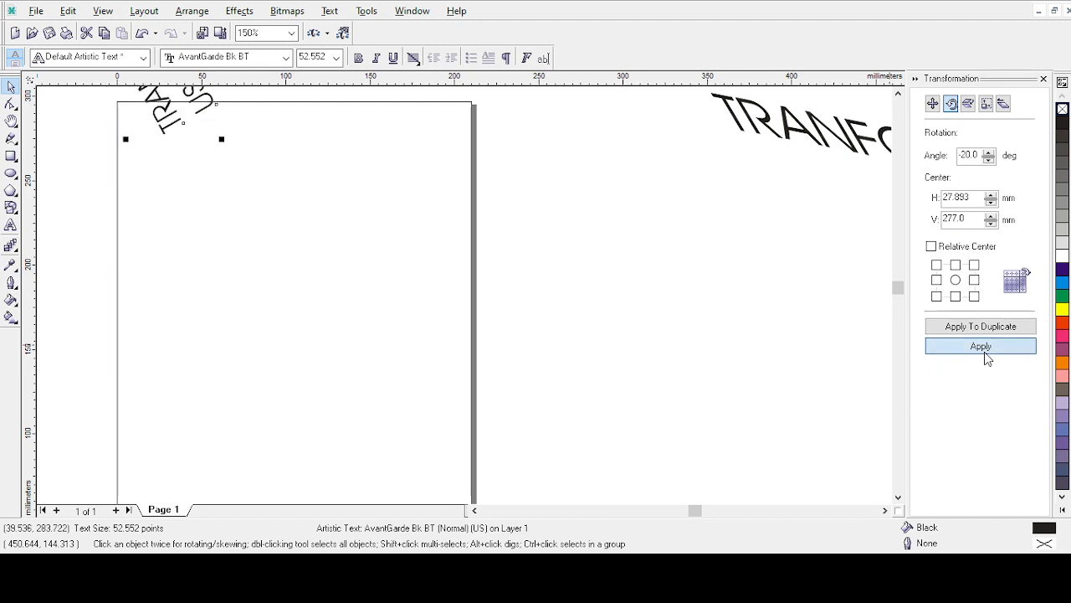
pyautogui.click(985, 352)
pyautogui.click(984, 351)
pyautogui.click(984, 351)
pyautogui.click(985, 351)
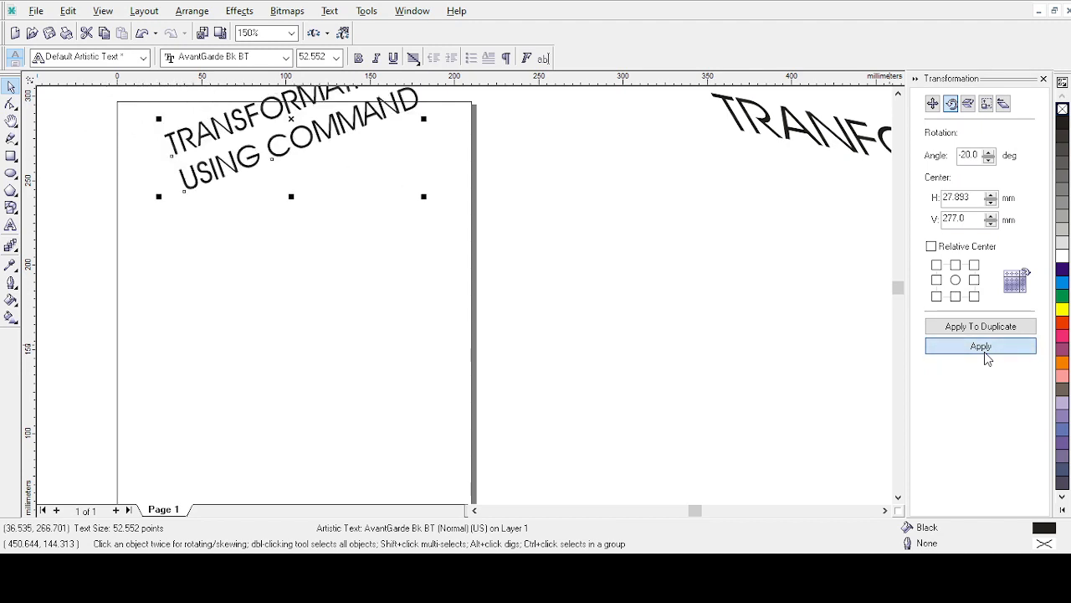
pyautogui.click(985, 351)
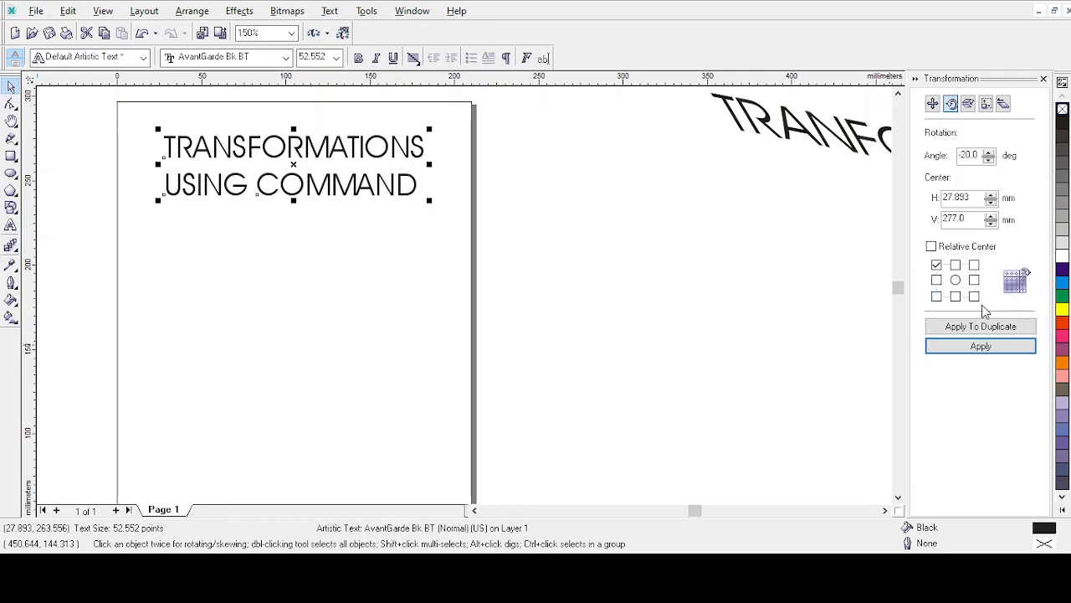
# - Try the text's top, bottom, left and right middle anchors as the rotation centre, ending with its centre anchor
pyautogui.click(956, 266)
pyautogui.click(956, 297)
pyautogui.click(936, 281)
pyautogui.click(973, 281)
pyautogui.click(956, 280)
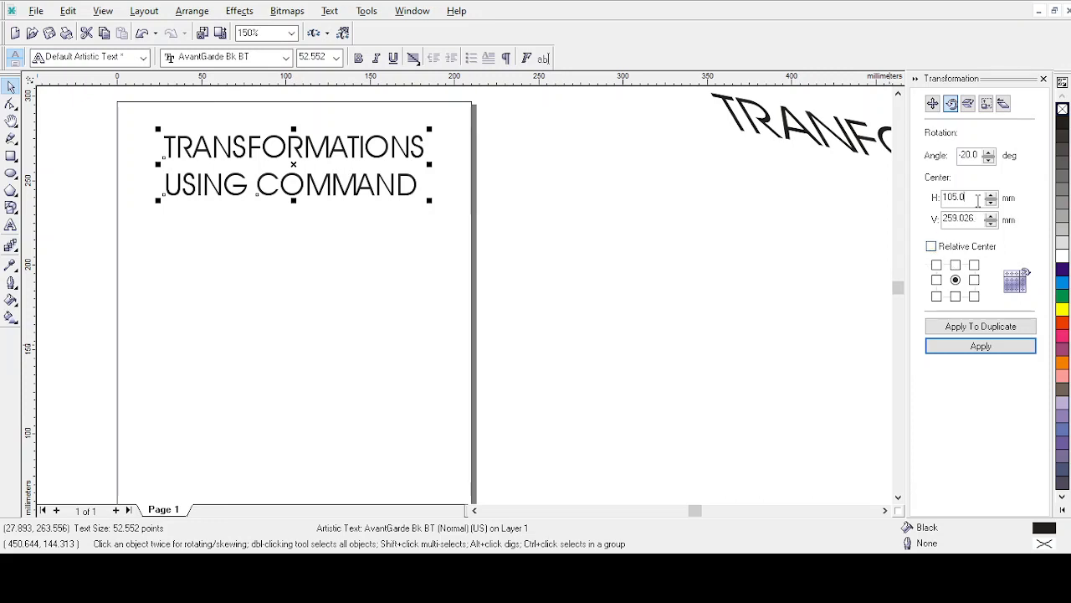
# - Rotate the text by -20 degrees around the page's bottom-left corner, using an absolute centre of 0, 0 mm, and deselect it
pyautogui.moveTo(977, 199); pyautogui.dragTo(938, 199)
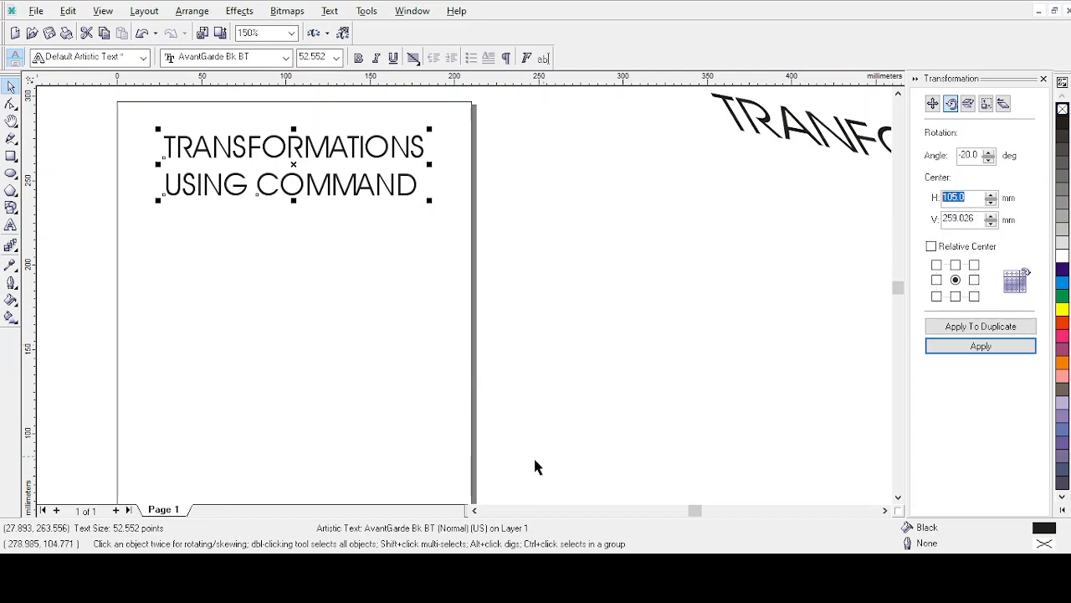
pyautogui.write('0')
pyautogui.press('Tab')
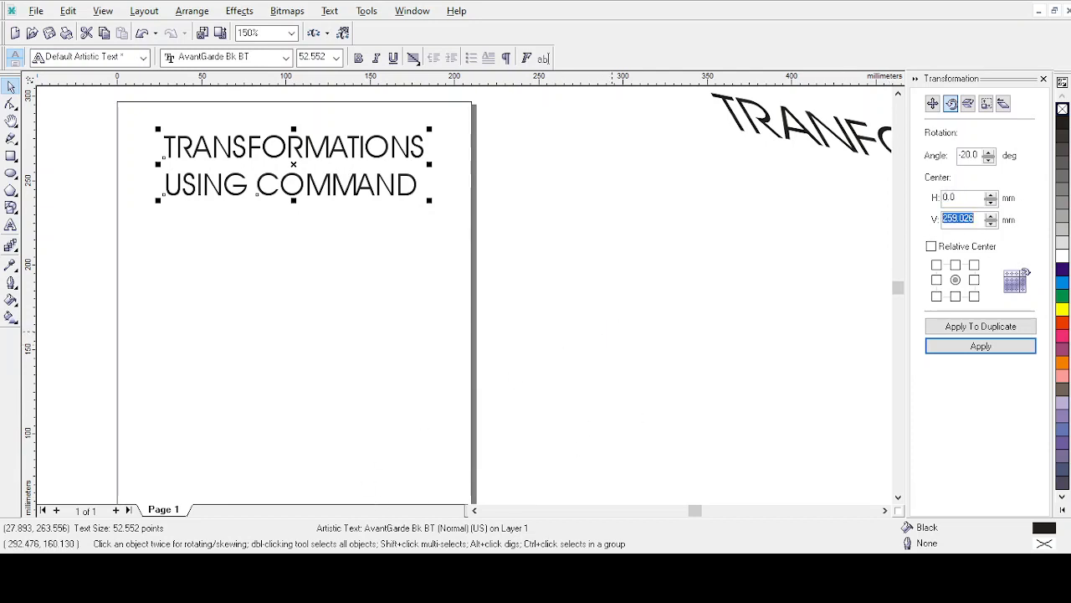
pyautogui.write('0')
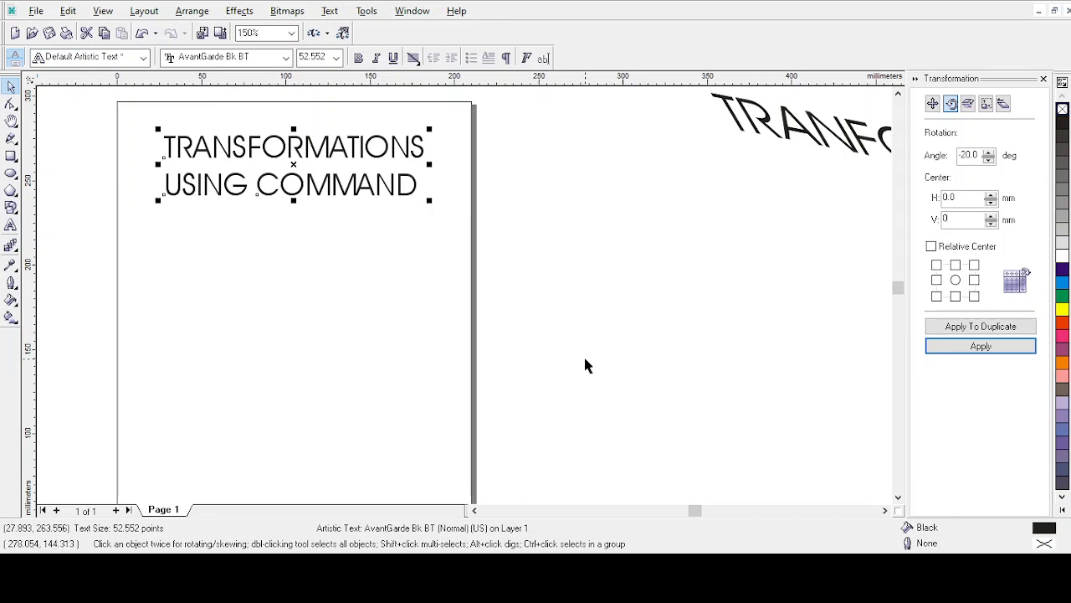
pyautogui.scroll(-1, 532, 355)
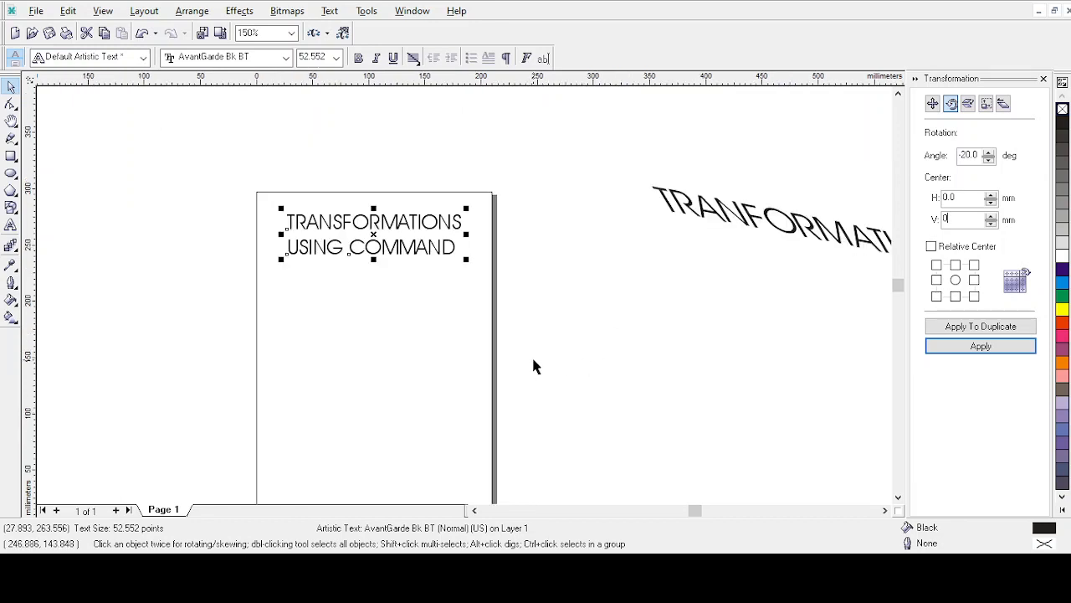
pyautogui.click(898, 497)
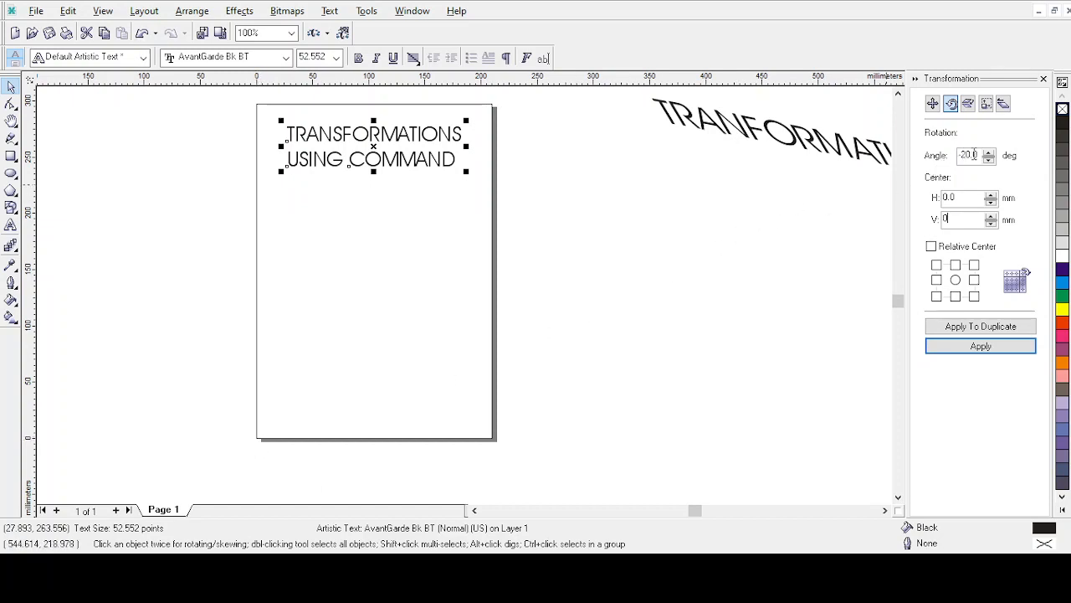
pyautogui.click(975, 358)
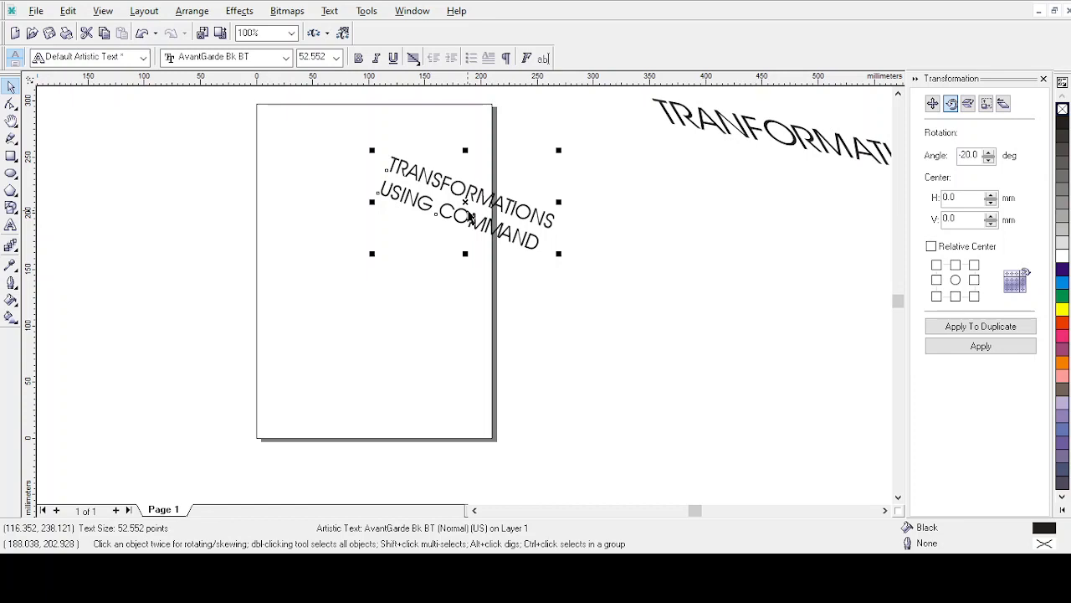
pyautogui.click(259, 446)
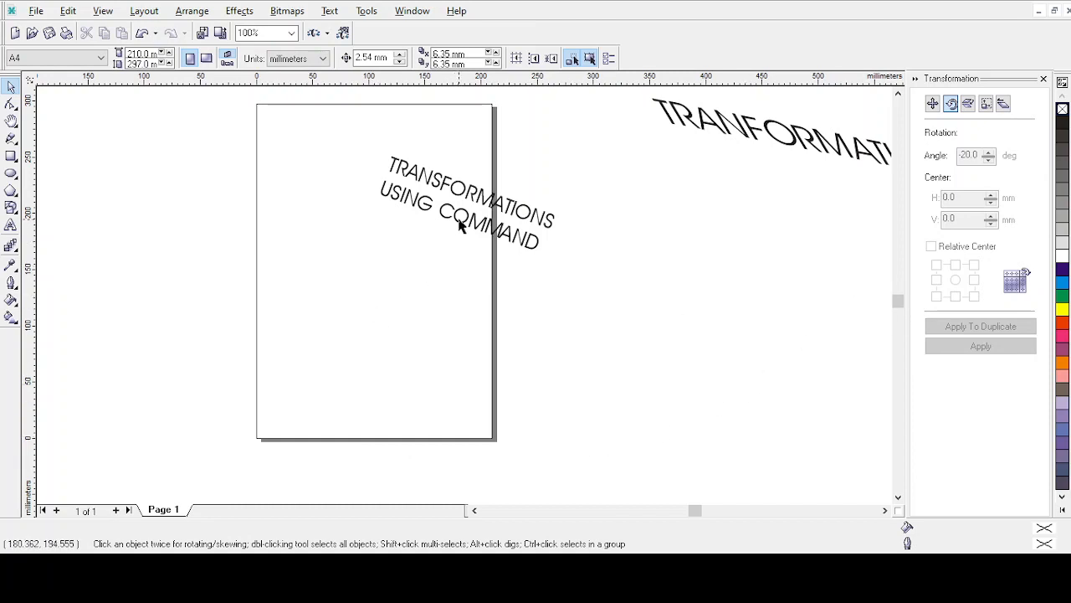
# - Rotate the text another -20 degrees around the 0, 0 mm centre and return it upright with two 20 degree rotations around that centre
pyautogui.click(496, 210)
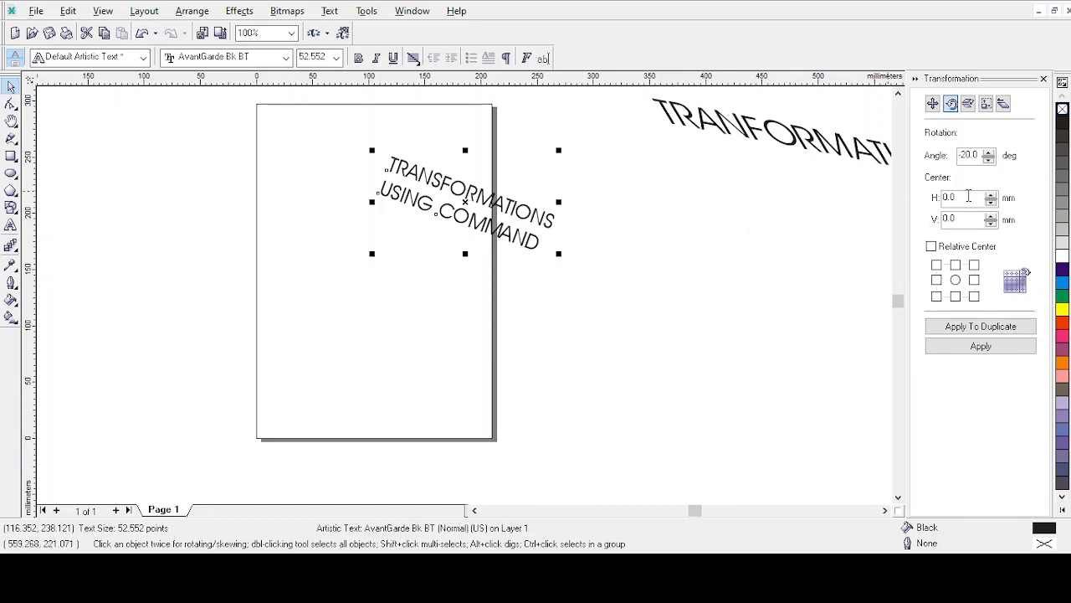
pyautogui.click(984, 352)
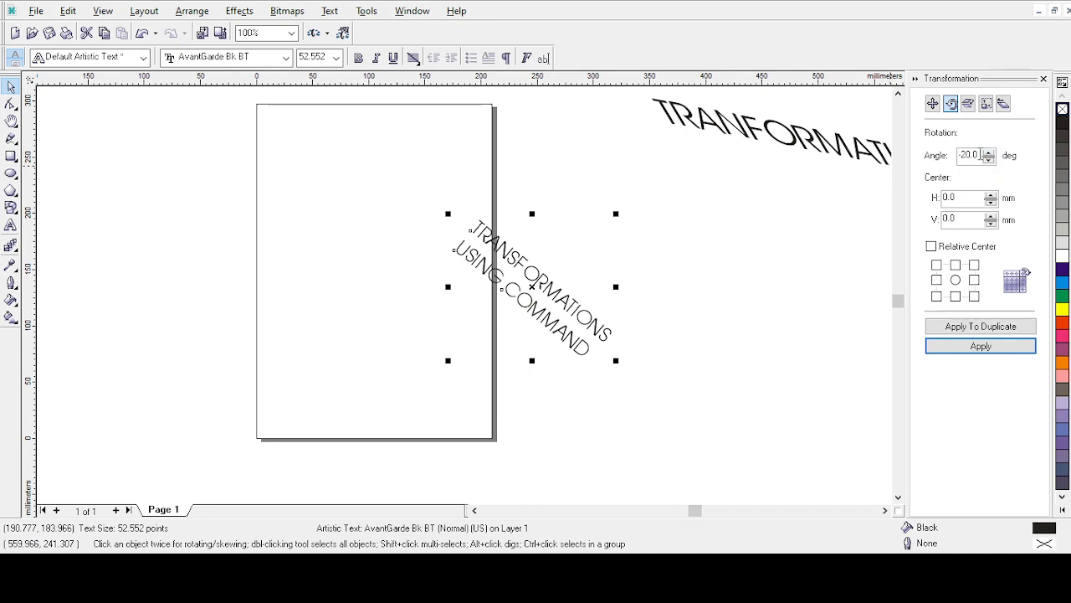
pyautogui.doubleClick(977, 154)
pyautogui.write('20')
pyautogui.click(984, 348)
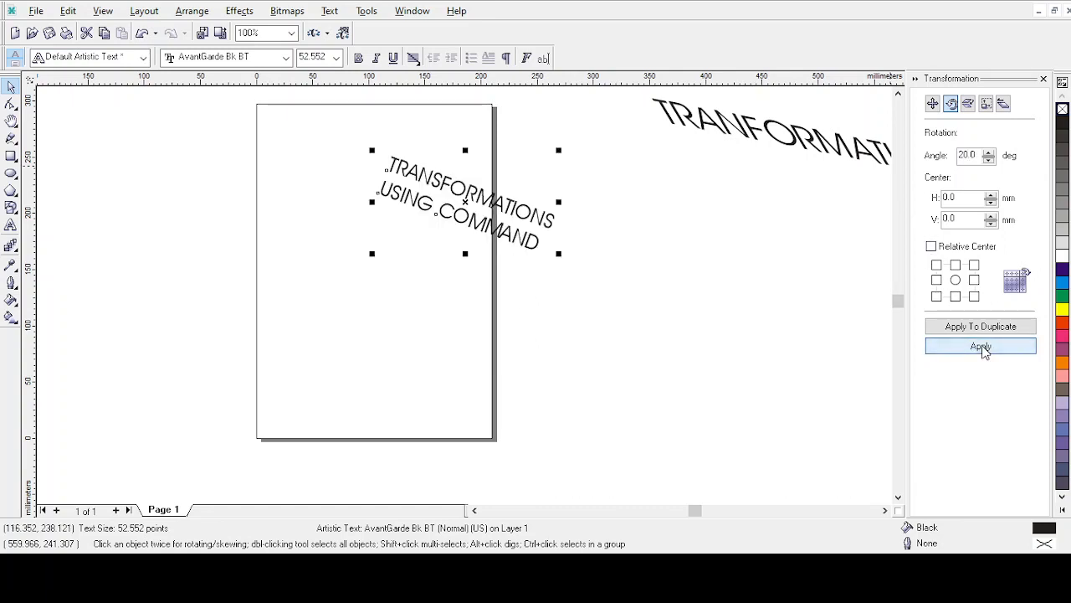
pyautogui.click(983, 349)
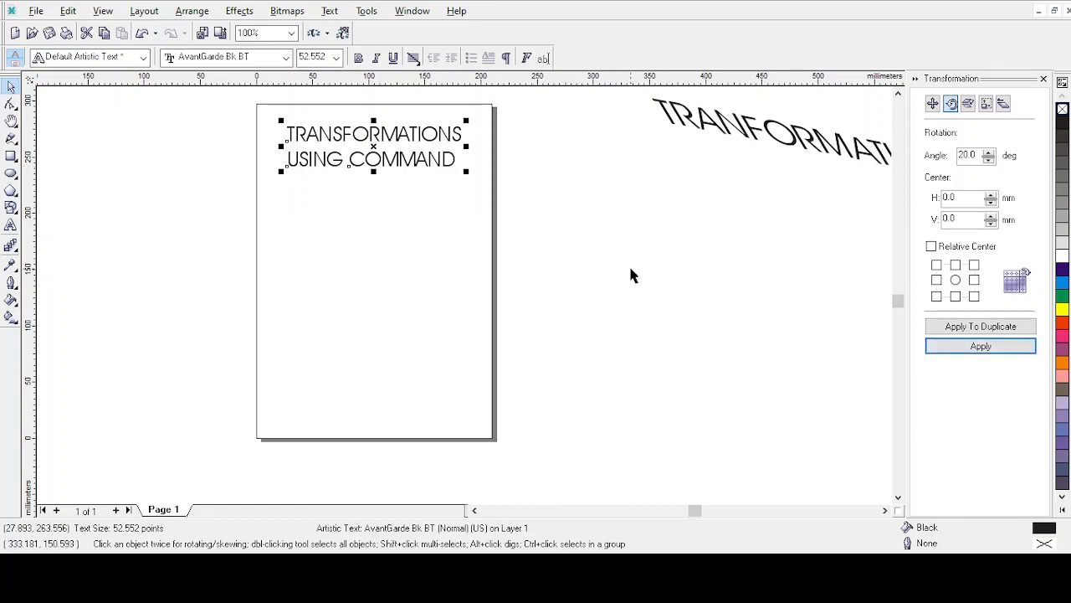
# - Create successive duplicates of the text, each rotated 20 degrees around the page's bottom-left corner at 0, 0 mm
pyautogui.click(978, 327)
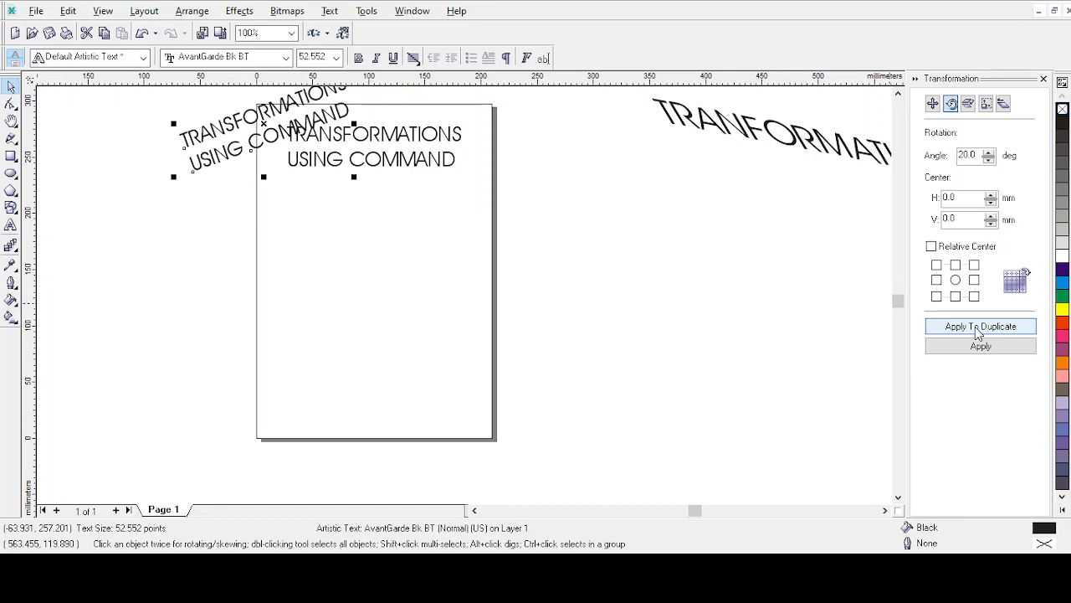
pyautogui.click(979, 326)
pyautogui.click(979, 327)
pyautogui.click(980, 326)
pyautogui.click(979, 326)
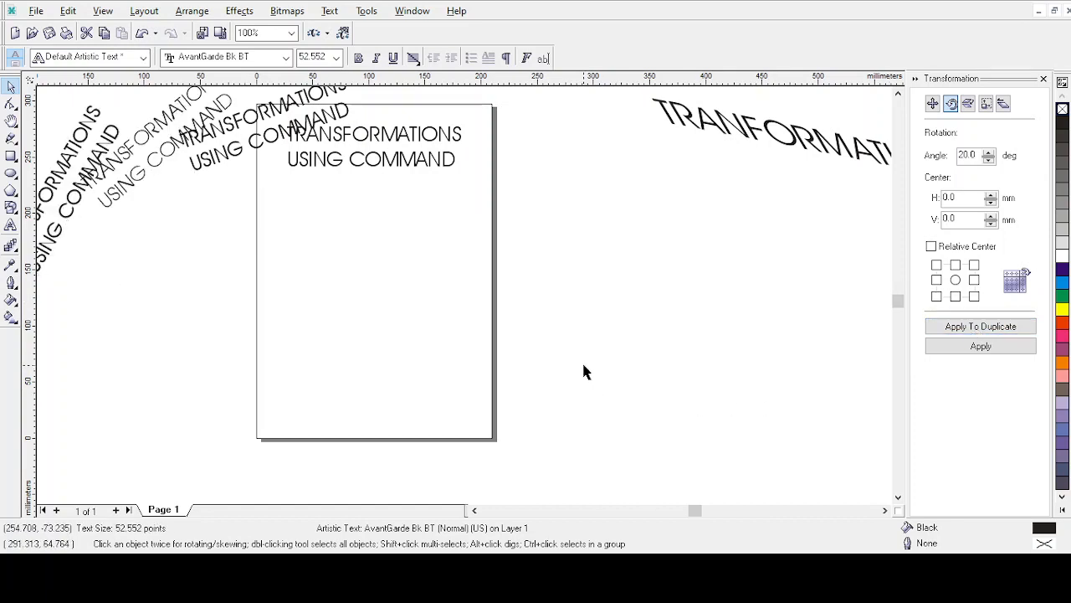
# - Continue adding duplicates rotated by 20 degrees until the ring of text closes at the original, and deselect everything
pyautogui.scroll(-1, 586, 374)
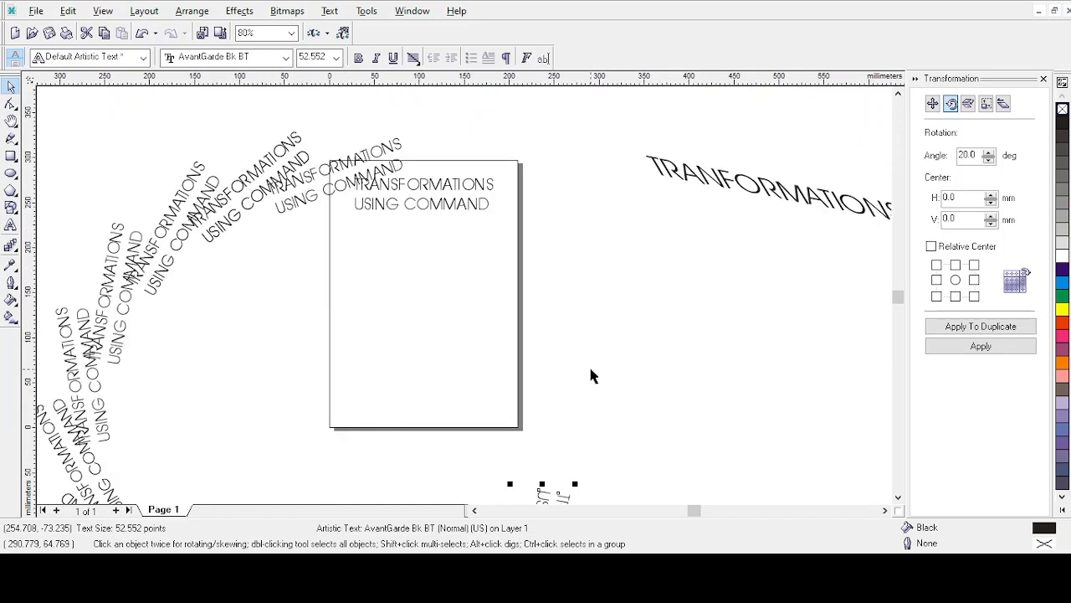
pyautogui.scroll(-3, 590, 376)
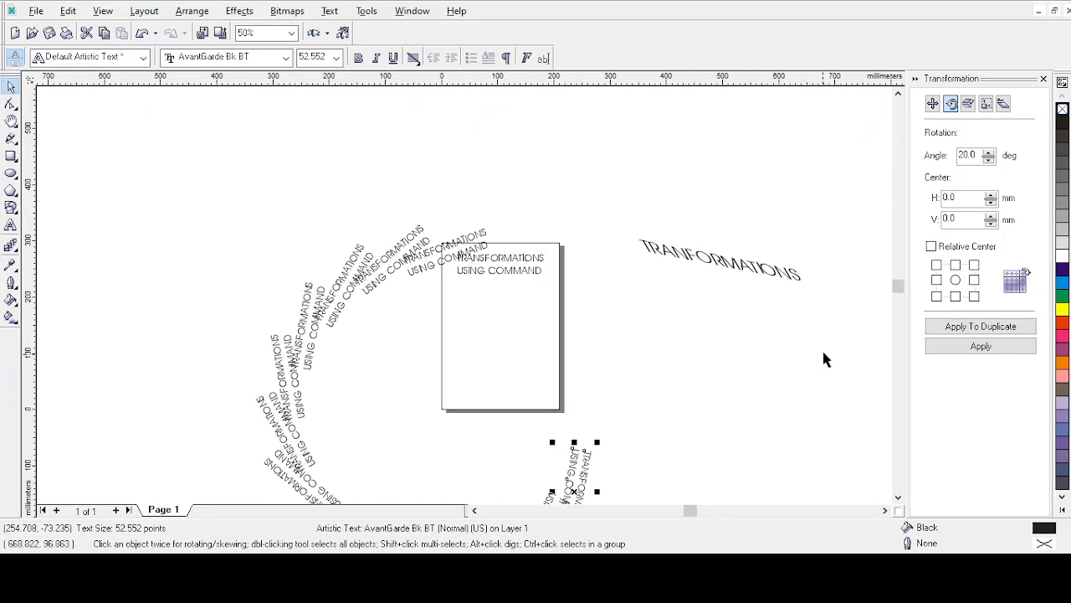
pyautogui.click(899, 499)
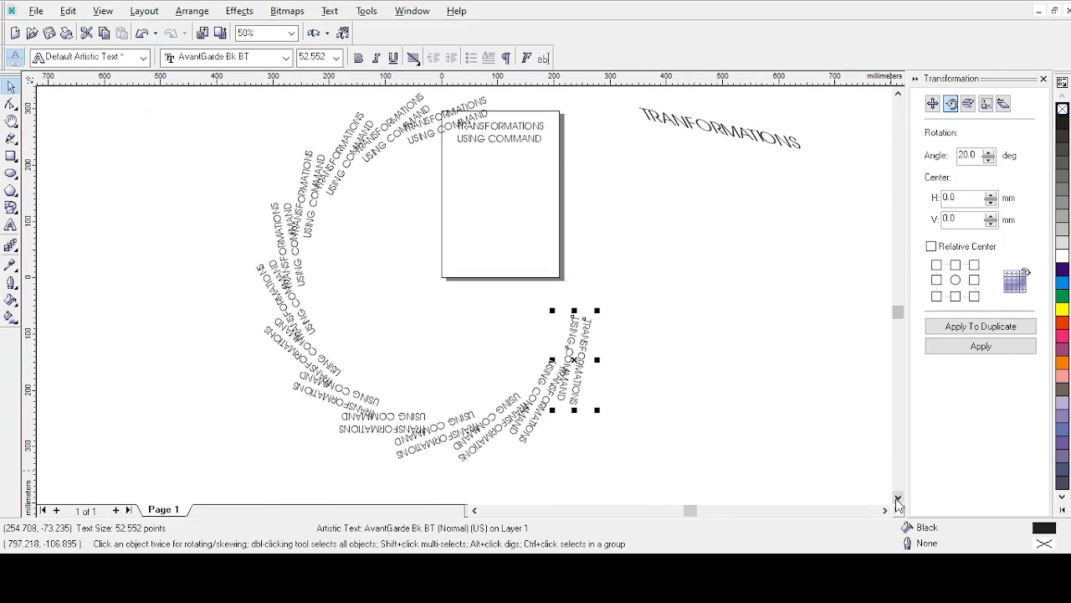
pyautogui.click(984, 329)
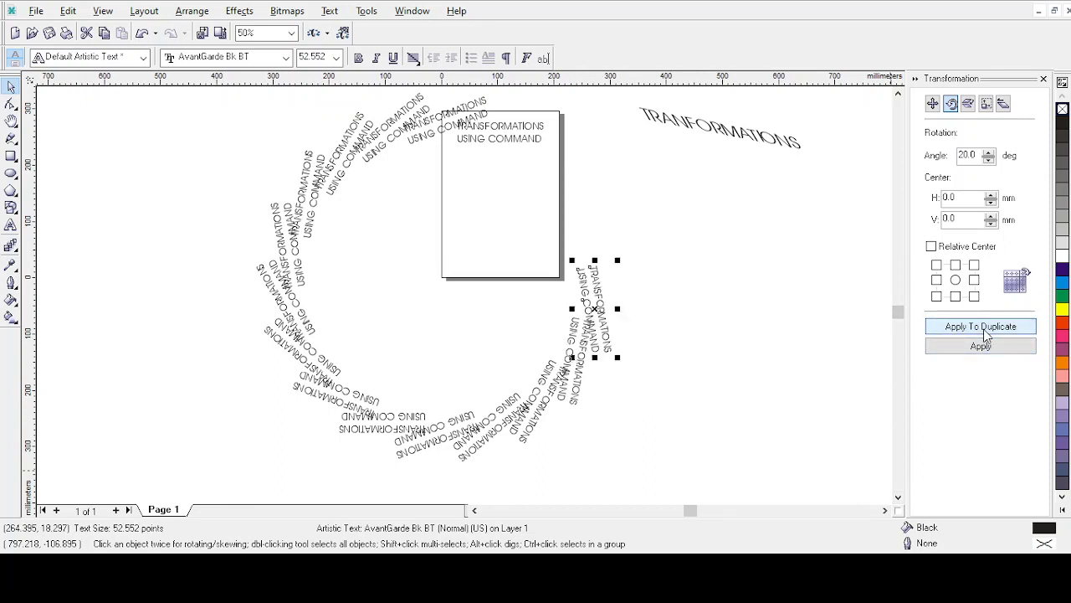
pyautogui.click(984, 329)
pyautogui.click(985, 329)
pyautogui.click(985, 329)
pyautogui.click(984, 329)
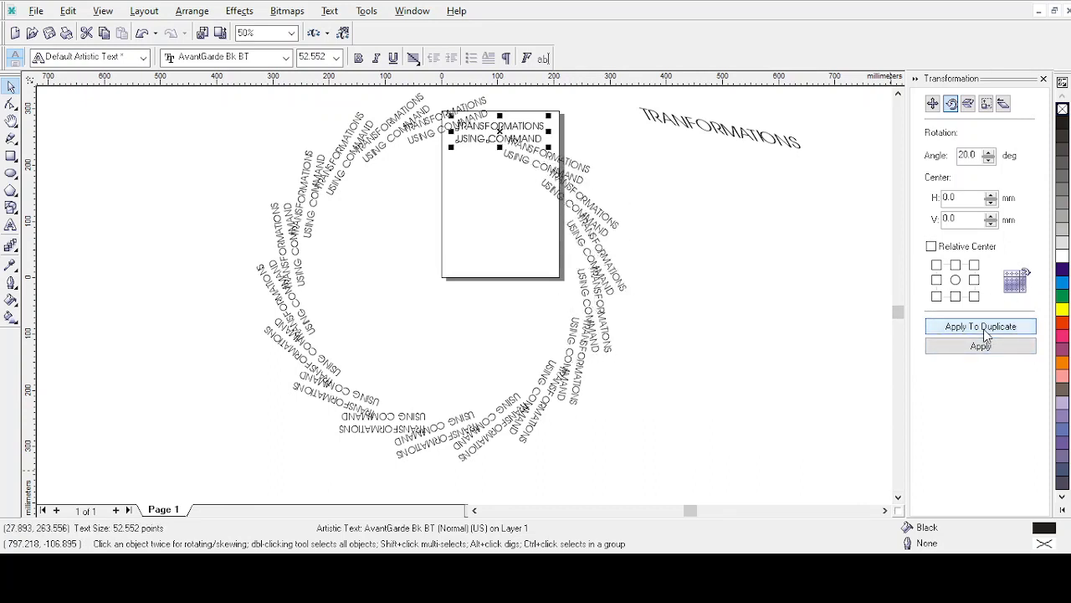
pyautogui.click(682, 404)
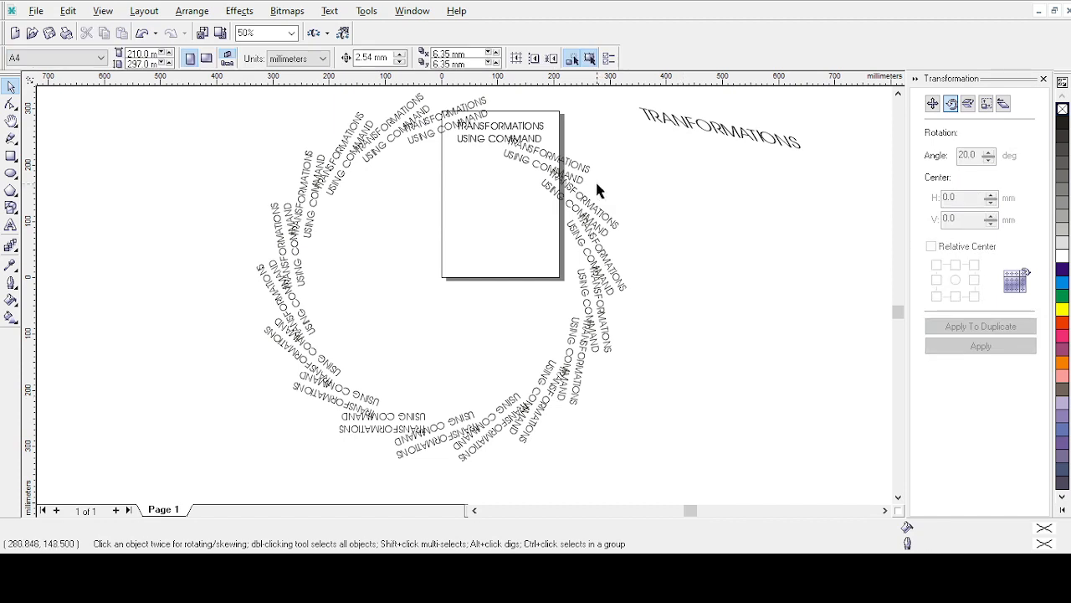
pyautogui.click(506, 134)
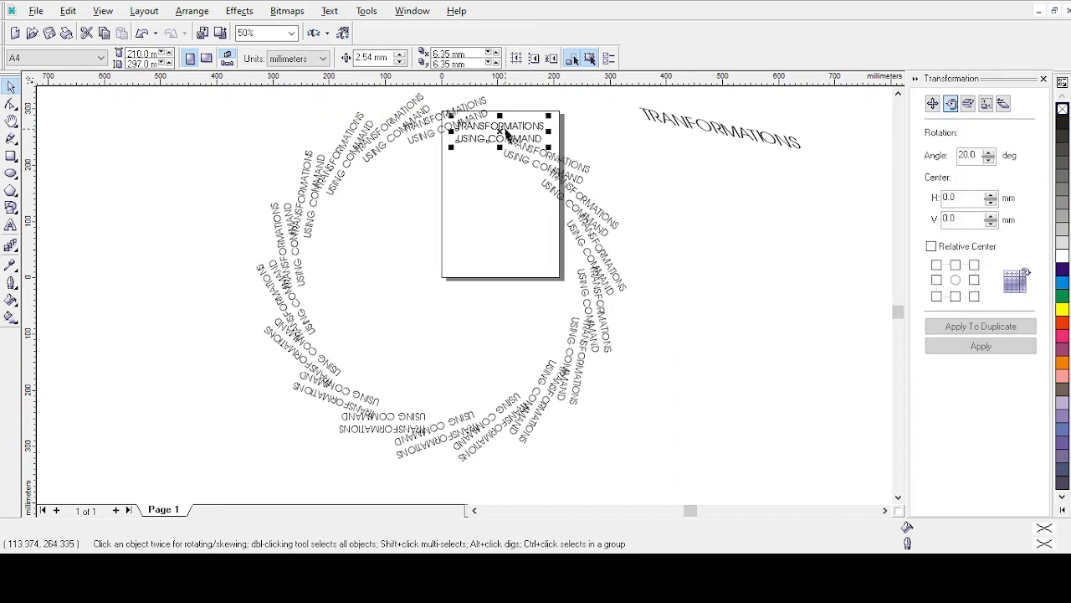
pyautogui.press('Escape')
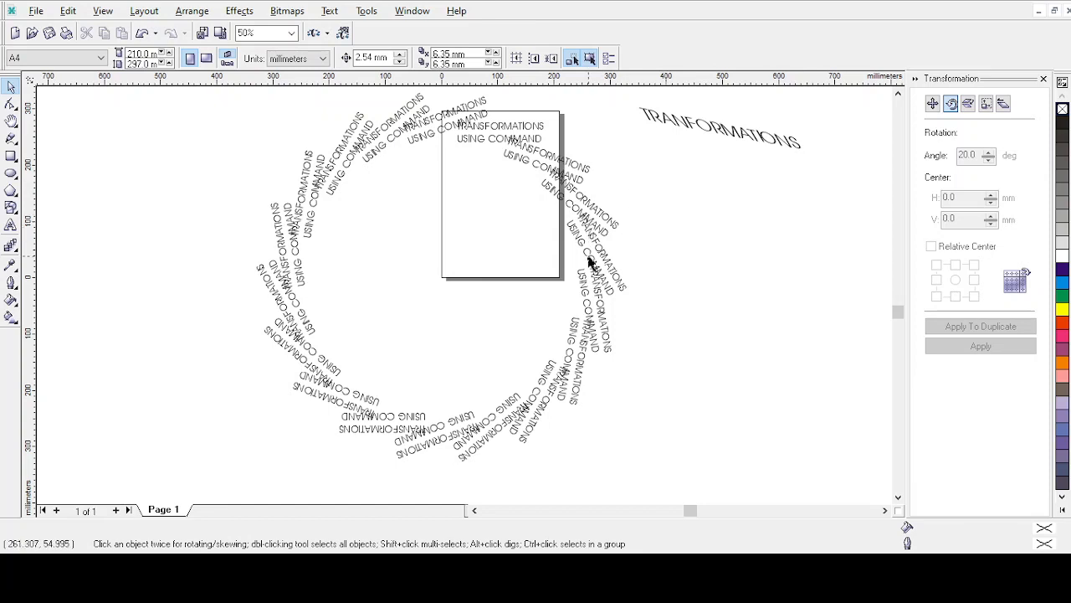
# - Place a copy of the upright text in the empty area left of the ring and move it up level with the page's upper part
pyautogui.scroll(-1, 588, 256)
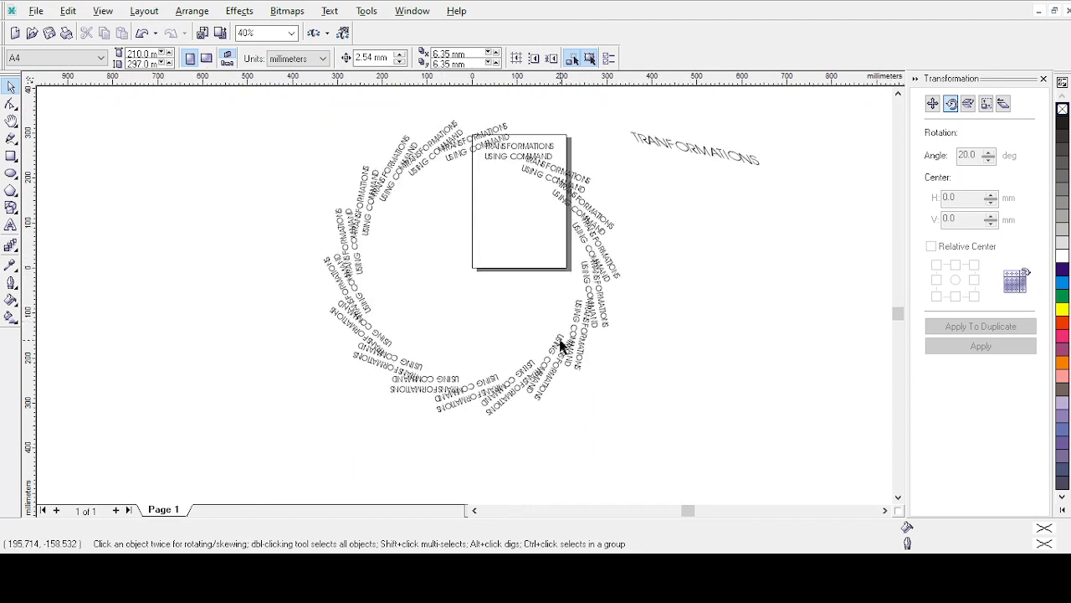
pyautogui.scroll(-1, 561, 346)
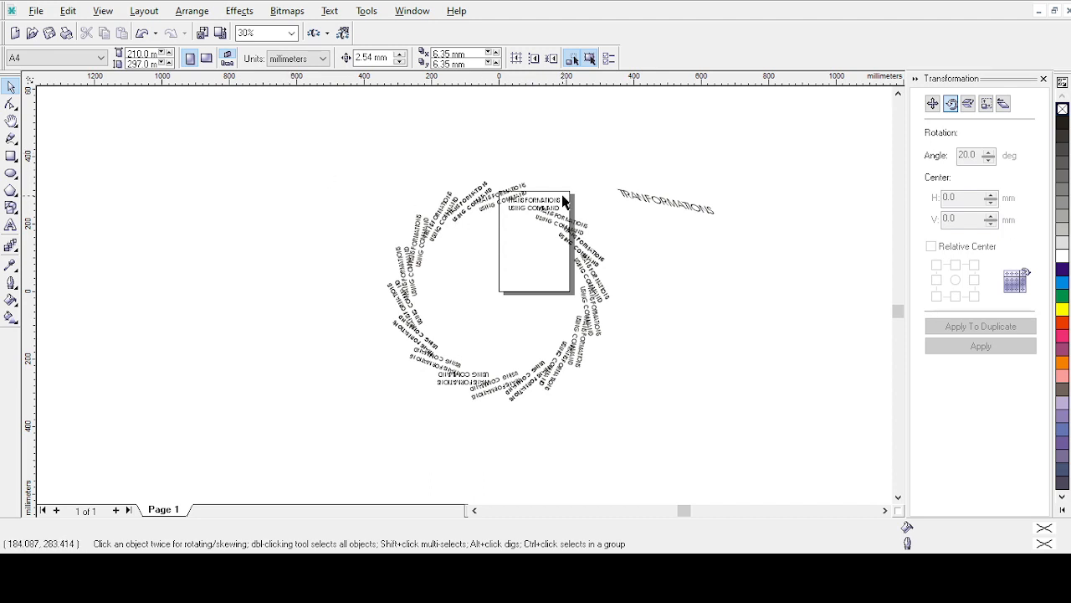
pyautogui.scroll(1, 548, 224)
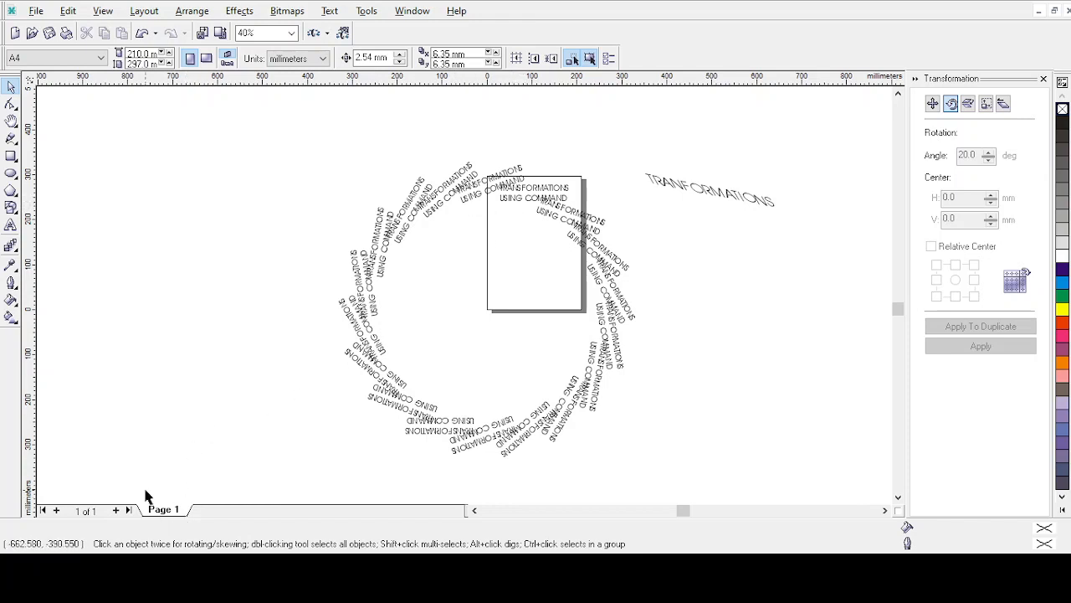
pyautogui.click(496, 219)
pyautogui.moveTo(497, 220); pyautogui.dragTo(138, 253)
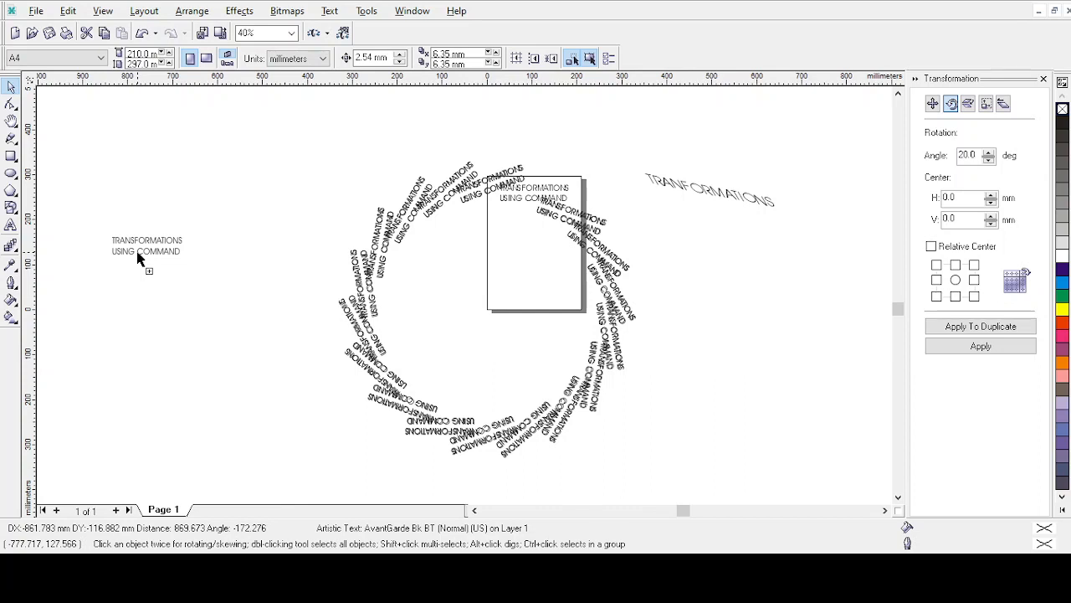
pyautogui.moveTo(138, 259); pyautogui.dragTo(137, 258)
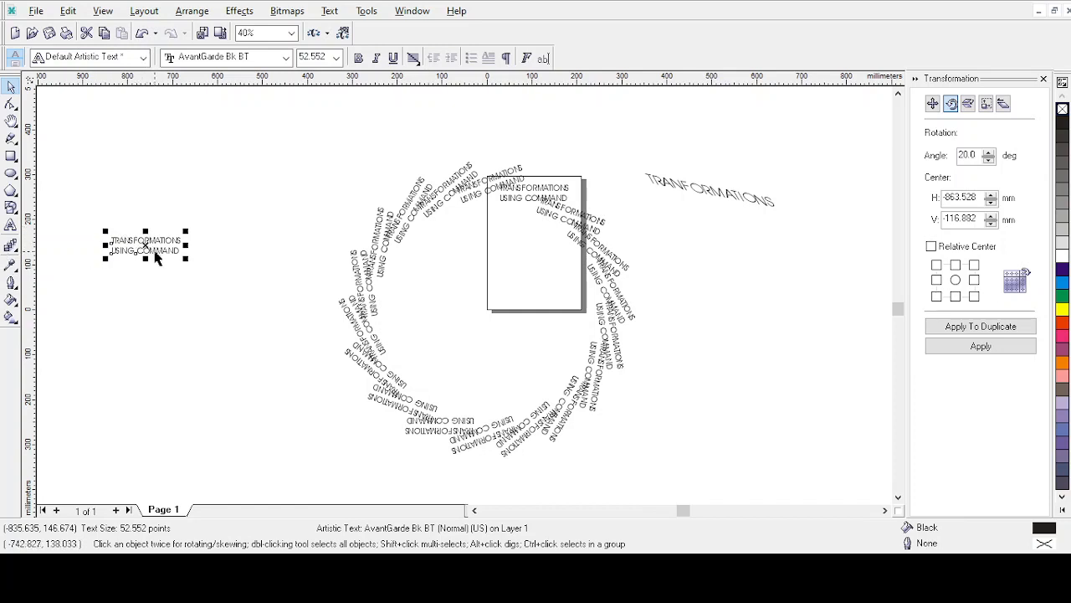
pyautogui.moveTo(168, 250); pyautogui.dragTo(159, 204)
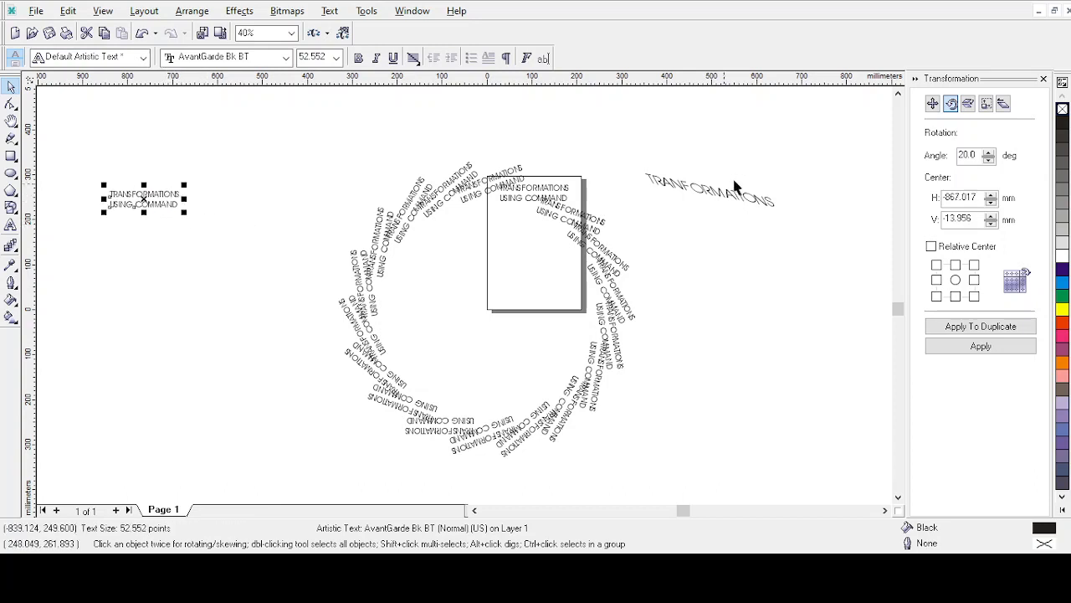
# - Switch to the Scale and Mirror transformation, turn off non-proportional scaling and raise the scale values to 190 %
pyautogui.click(968, 103)
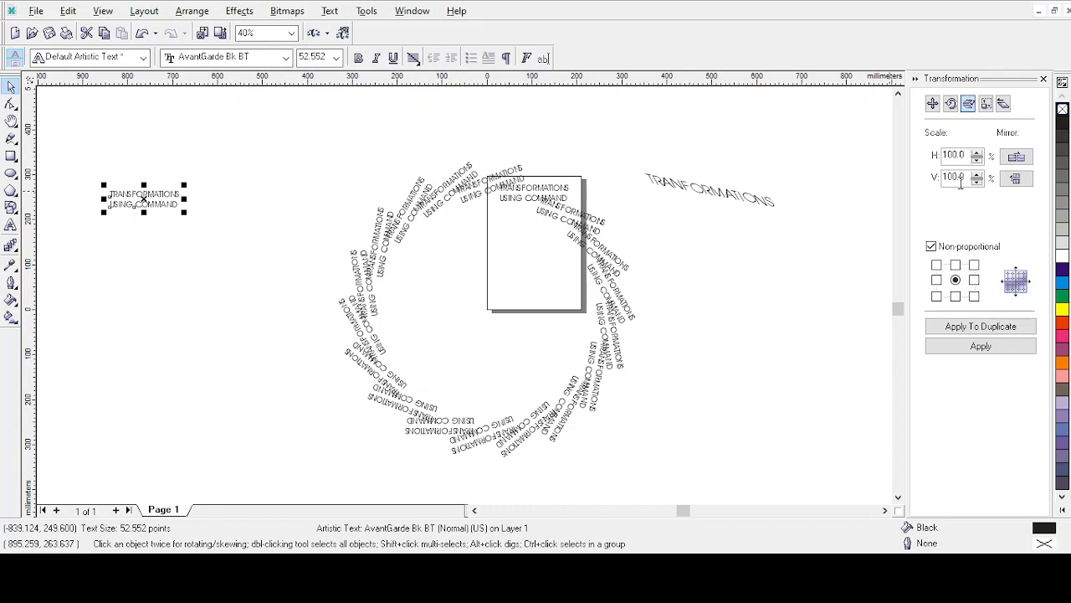
pyautogui.click(931, 247)
pyautogui.click(977, 154)
pyautogui.click(978, 153)
pyautogui.click(978, 153)
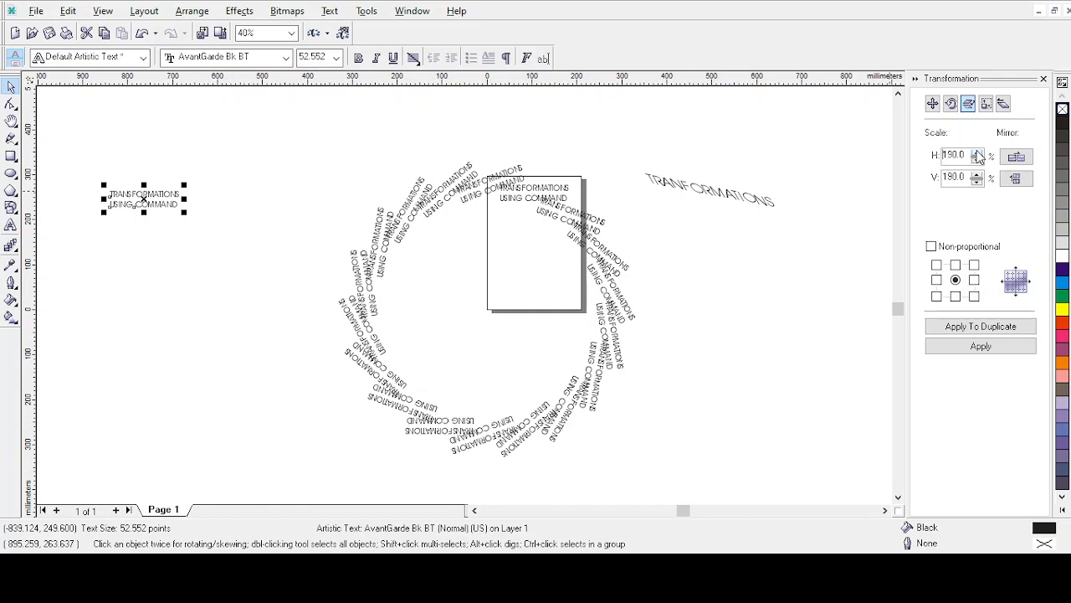
# - Turn on non-proportional scaling and try raising only the horizontal scale value
pyautogui.click(945, 249)
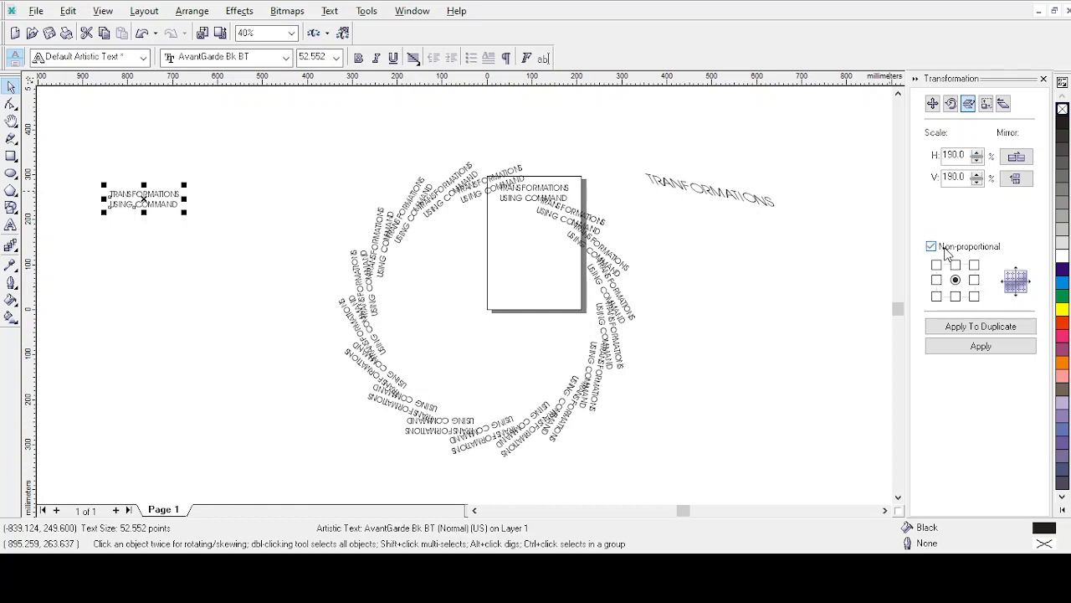
pyautogui.click(977, 154)
pyautogui.click(978, 154)
pyautogui.click(977, 154)
pyautogui.click(978, 155)
# - Turn off non-proportional scaling and try raising the horizontal scale so the vertical value changes with it
pyautogui.click(938, 251)
pyautogui.click(978, 153)
pyautogui.click(978, 154)
pyautogui.click(976, 154)
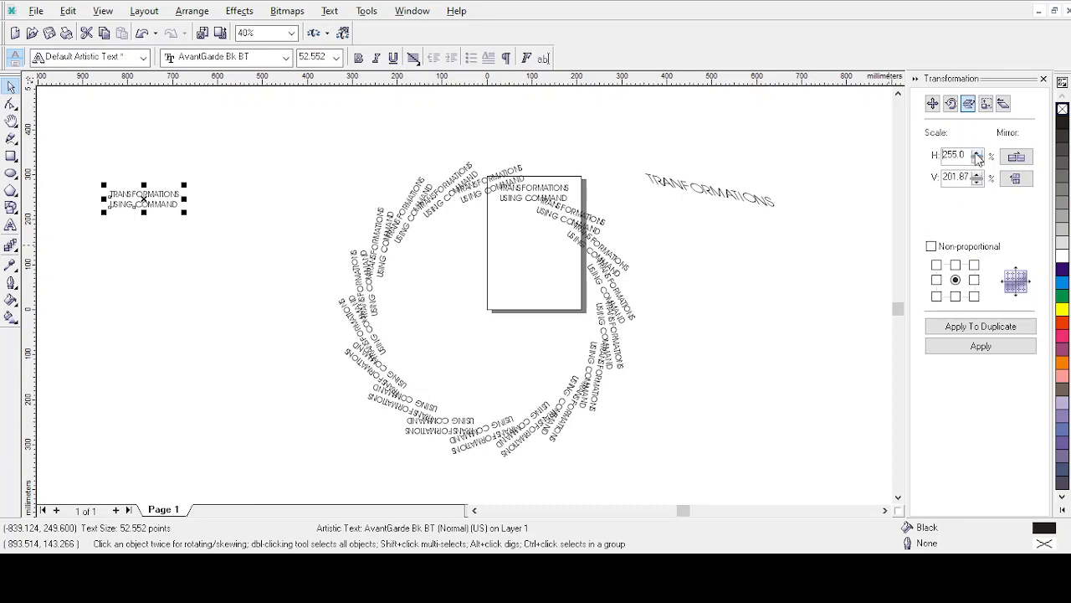
pyautogui.click(976, 154)
pyautogui.click(976, 154)
pyautogui.click(976, 154)
pyautogui.click(975, 154)
pyautogui.click(976, 154)
# - Scale the copied text to 200 % horizontally and 200 % vertically with non-proportional scaling on
pyautogui.doubleClick(963, 163)
pyautogui.press('BackSpace')
pyautogui.write('200')
pyautogui.press('Tab')
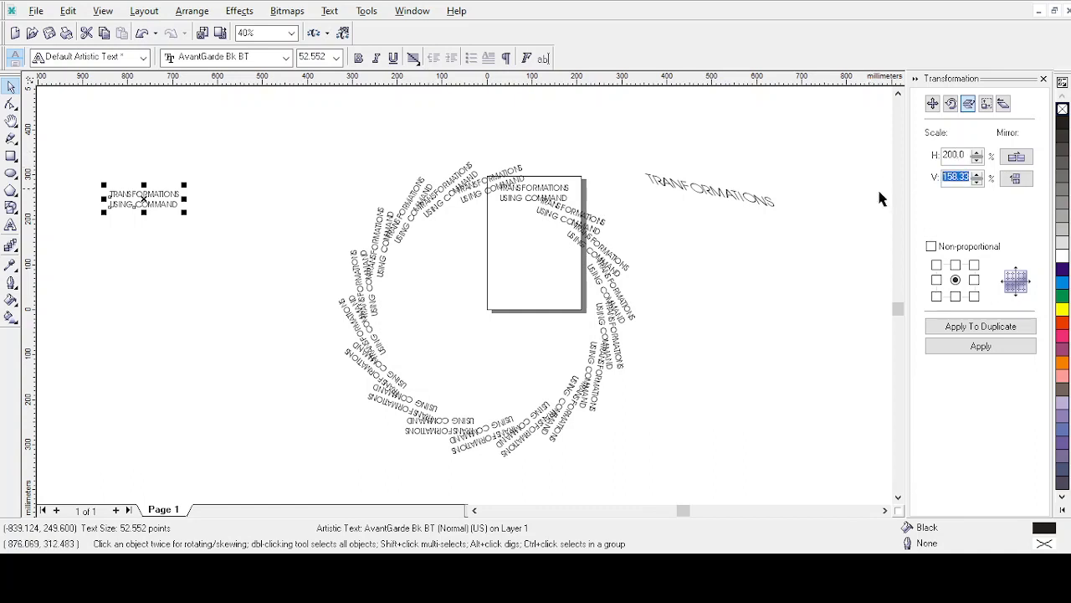
pyautogui.click(932, 246)
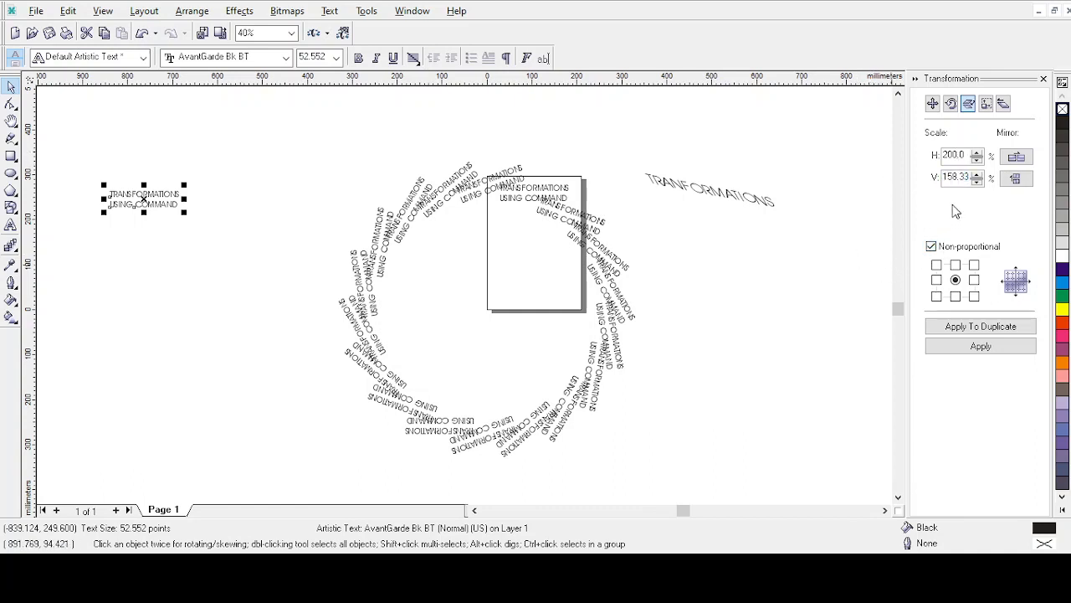
pyautogui.doubleClick(959, 178)
pyautogui.write('200')
pyautogui.press('Return')
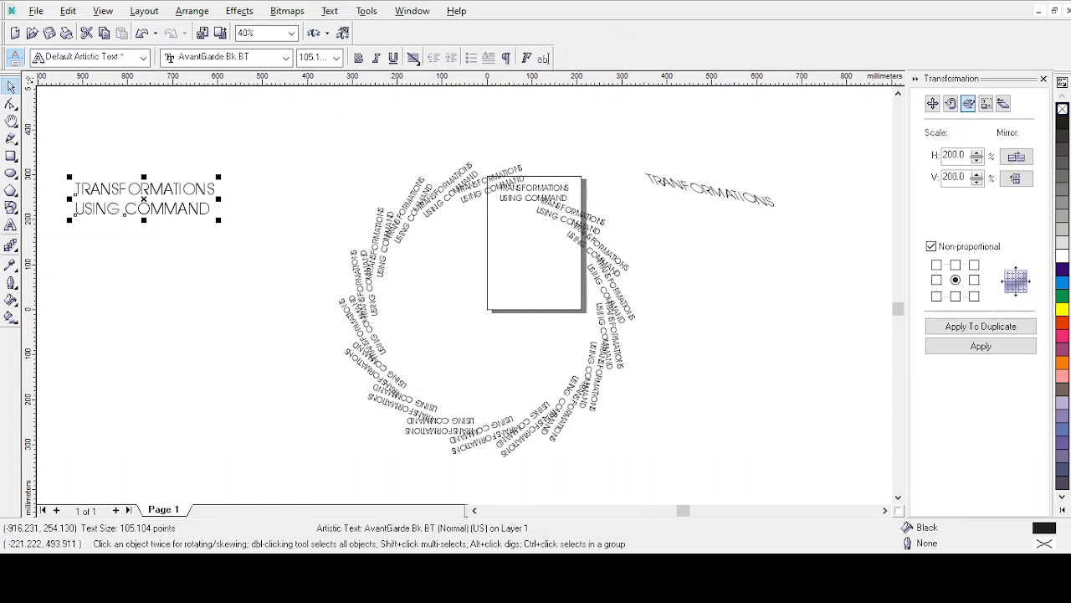
# - Mirror the text horizontally at 200 % scale, and mirror it back with both scale values set to 100 %
pyautogui.click(1013, 159)
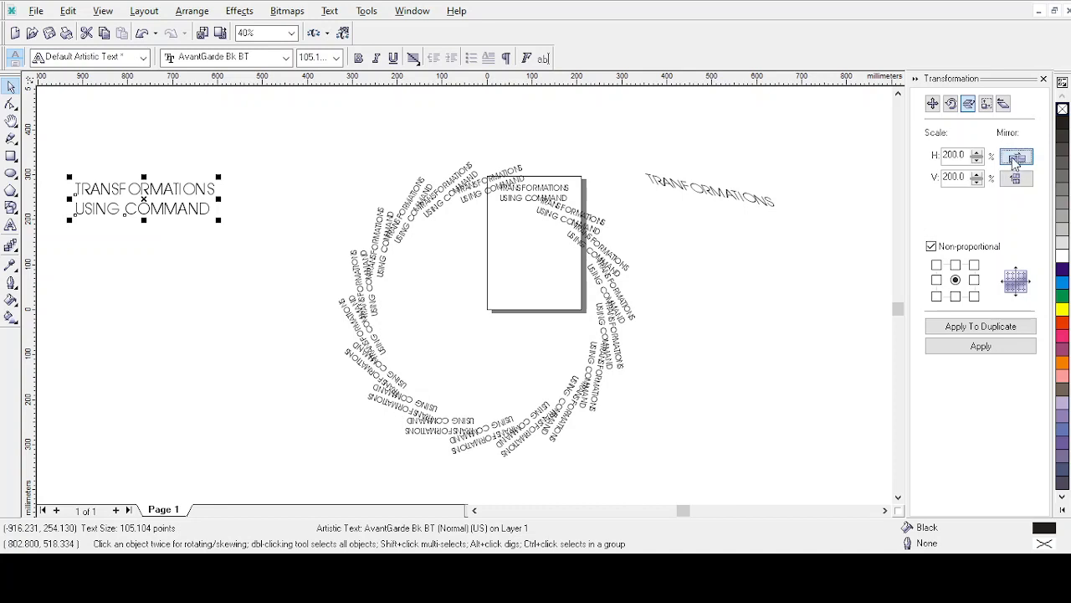
pyautogui.click(979, 347)
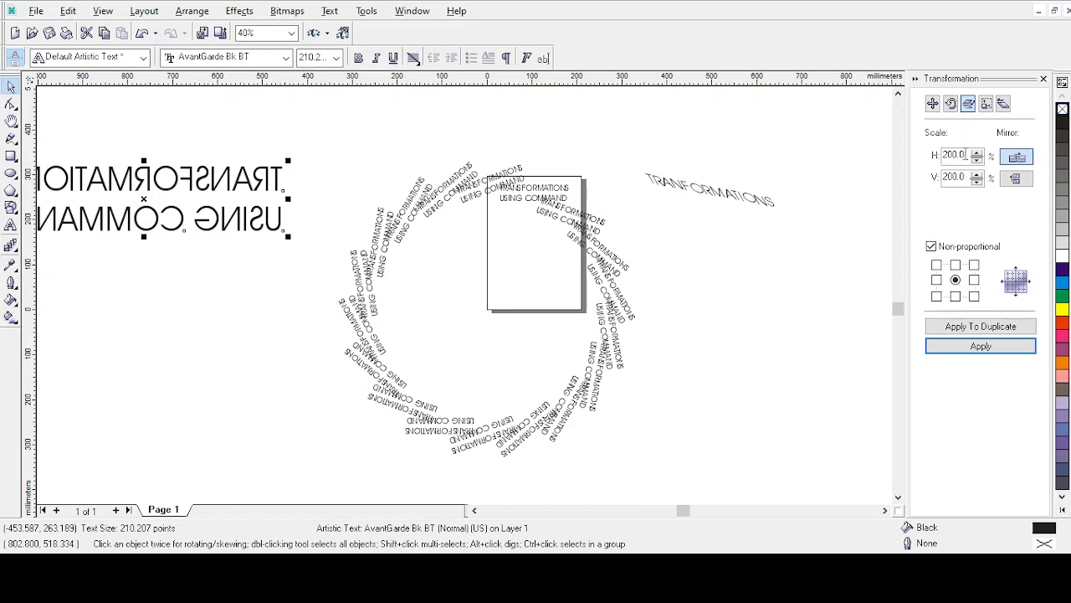
pyautogui.moveTo(966, 155); pyautogui.dragTo(887, 155)
pyautogui.write('0')
pyautogui.press('Tab')
pyautogui.write('100')
pyautogui.click(981, 347)
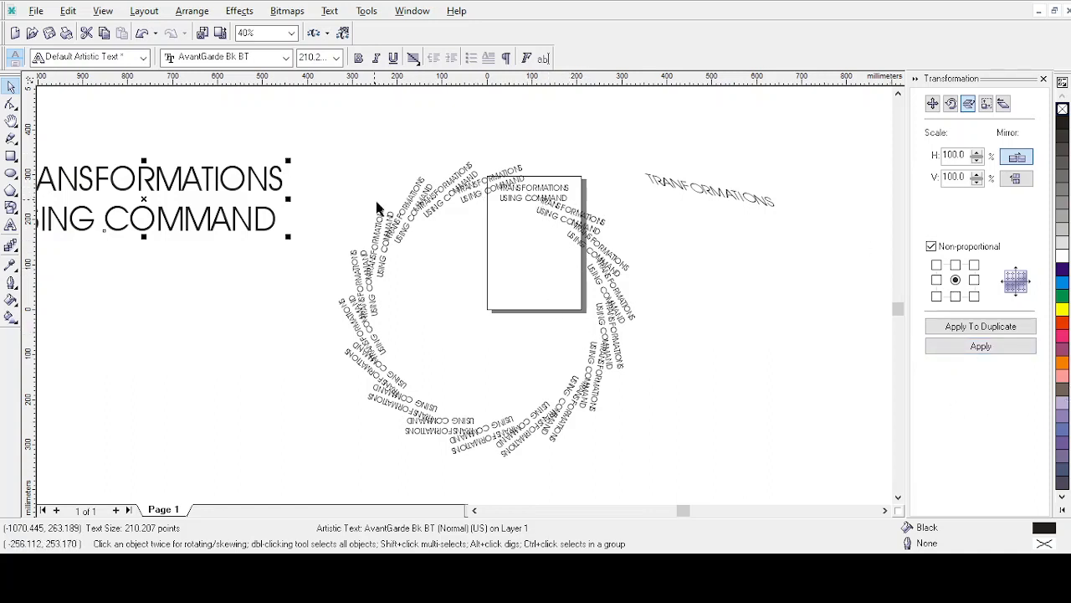
pyautogui.click(405, 239)
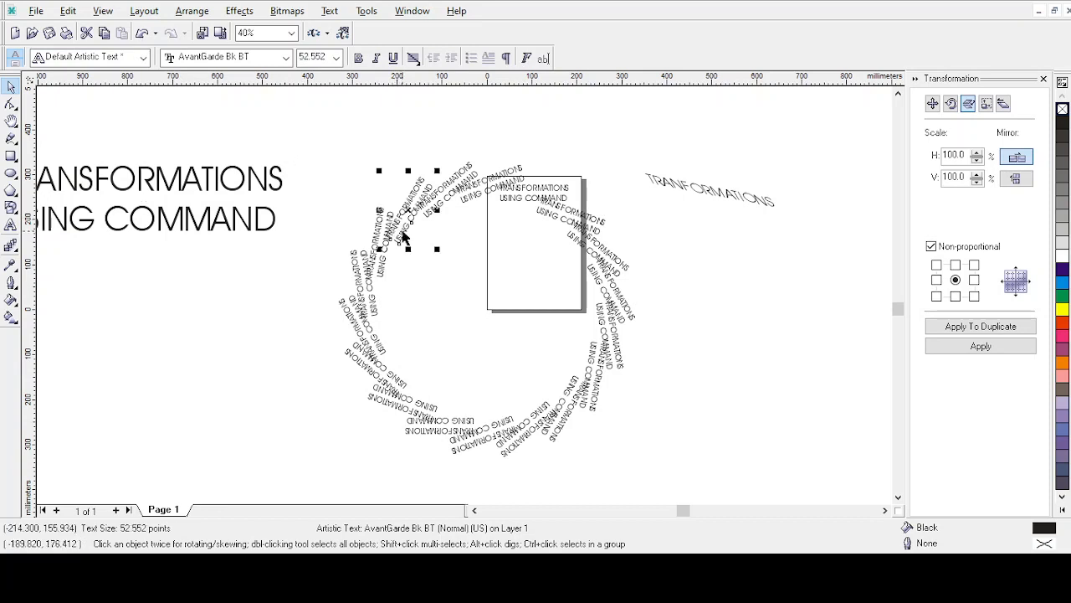
pyautogui.keyDown('shift'); pyautogui.click(452, 193); pyautogui.keyUp('shift')
pyautogui.keyDown('shift'); pyautogui.click(516, 181); pyautogui.keyUp('shift')
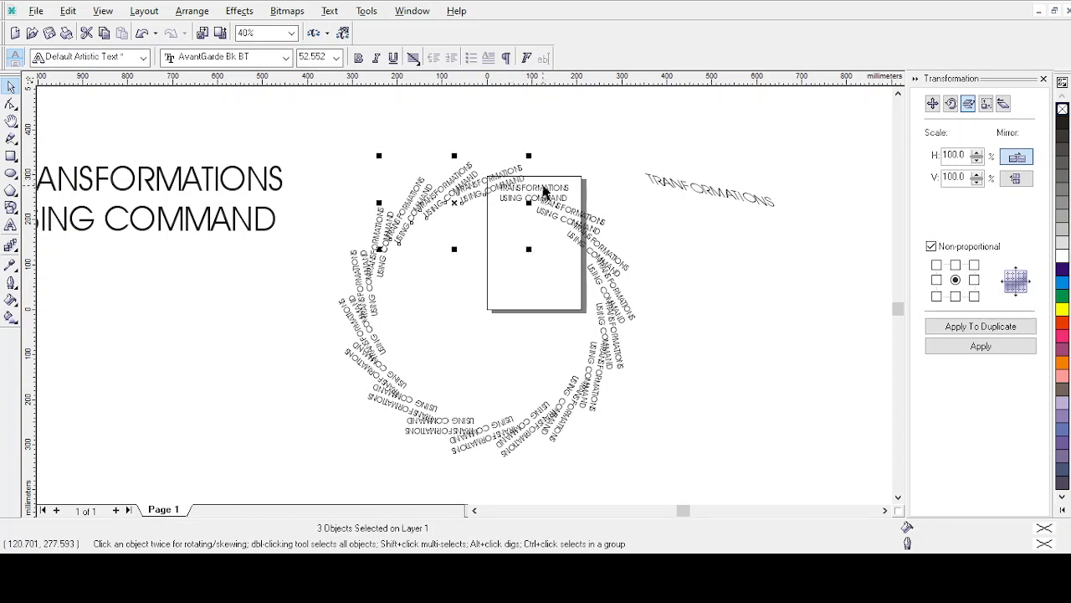
pyautogui.keyDown('shift'); pyautogui.click(546, 192); pyautogui.keyUp('shift')
pyautogui.keyDown('shift'); pyautogui.click(577, 226); pyautogui.keyUp('shift')
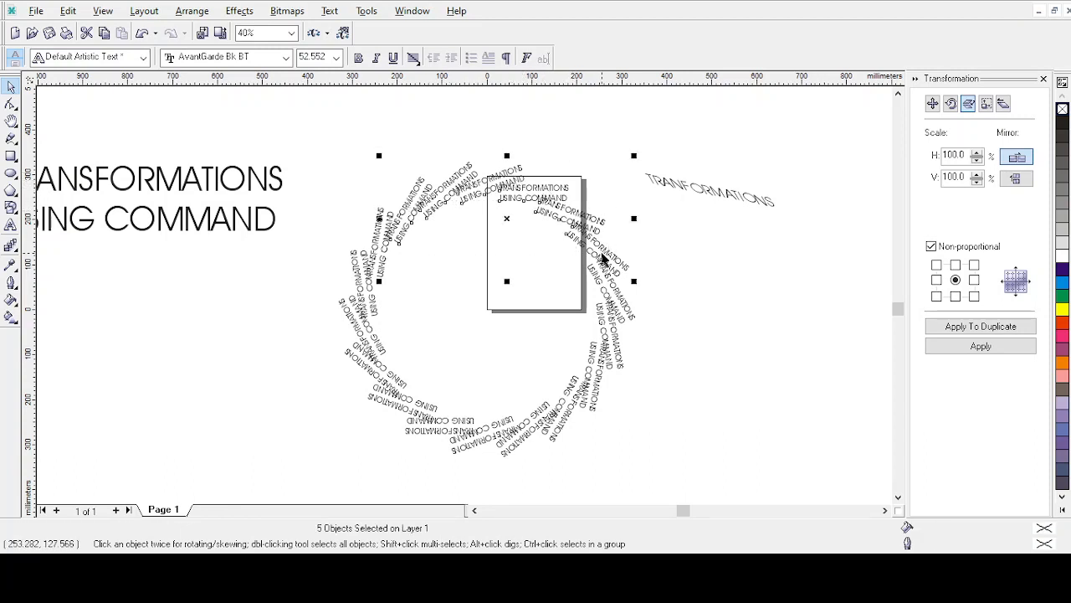
pyautogui.keyDown('shift'); pyautogui.click(633, 312); pyautogui.keyUp('shift')
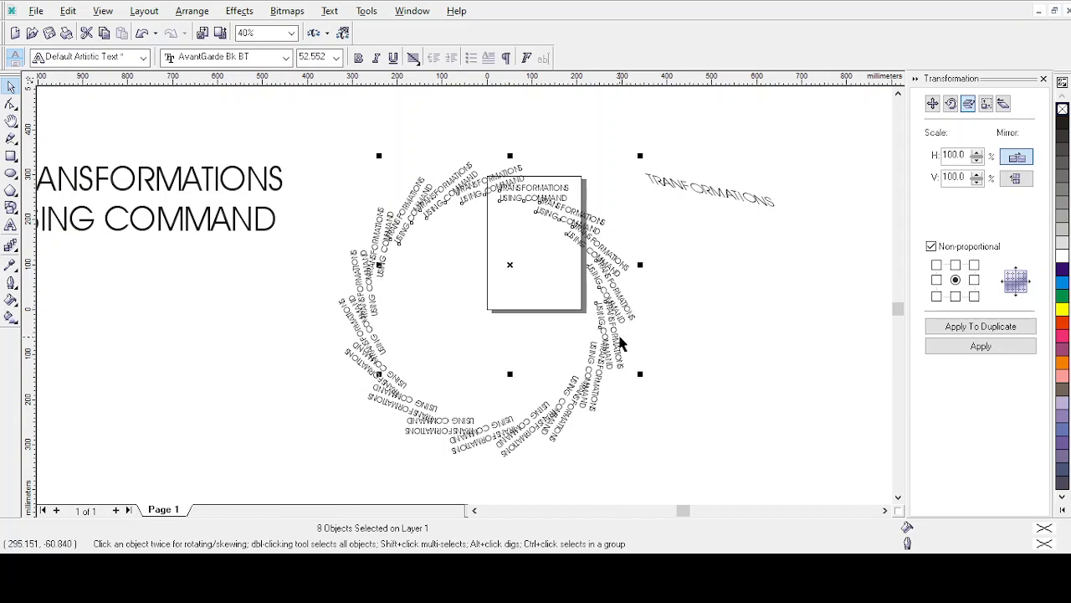
pyautogui.click(718, 253)
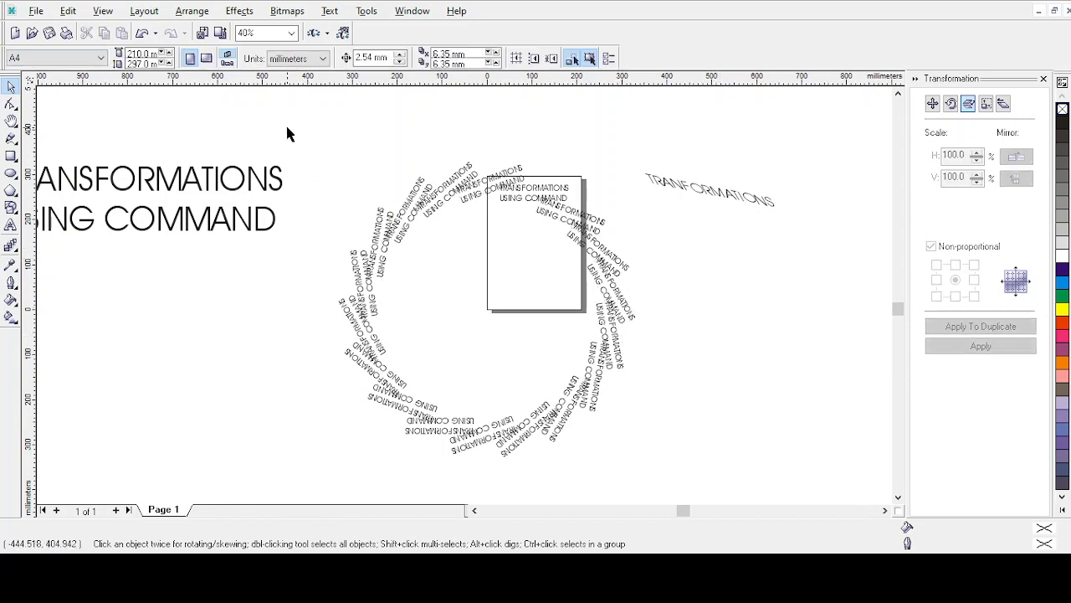
# - Mirror the ring of rotated text copies horizontally at 100 % scale, and mirror it horizontally once more to turn it back
pyautogui.moveTo(287, 127); pyautogui.dragTo(658, 492)
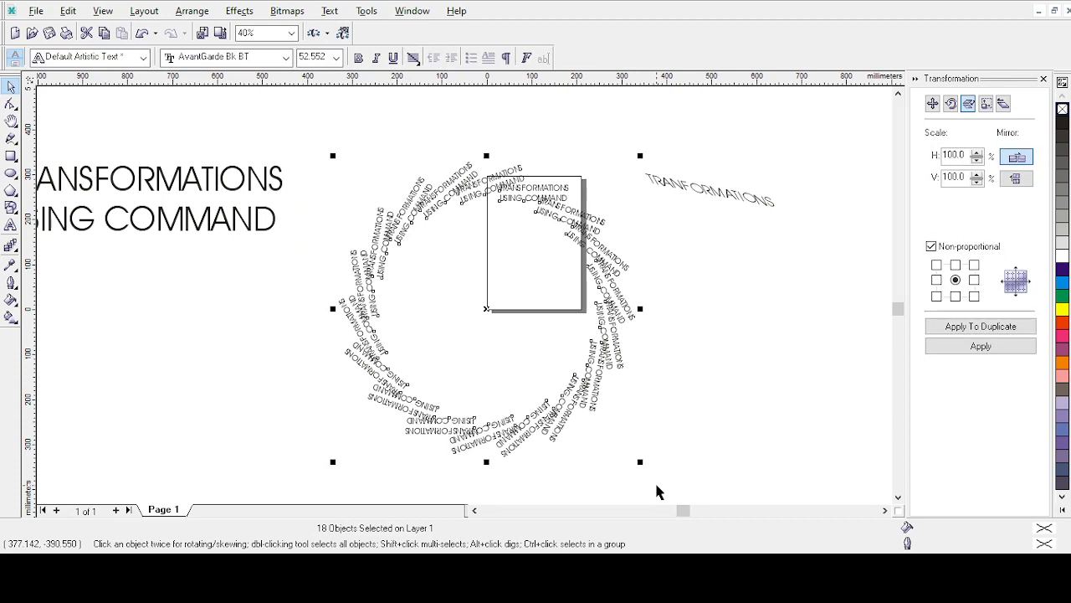
pyautogui.click(1018, 158)
pyautogui.click(982, 349)
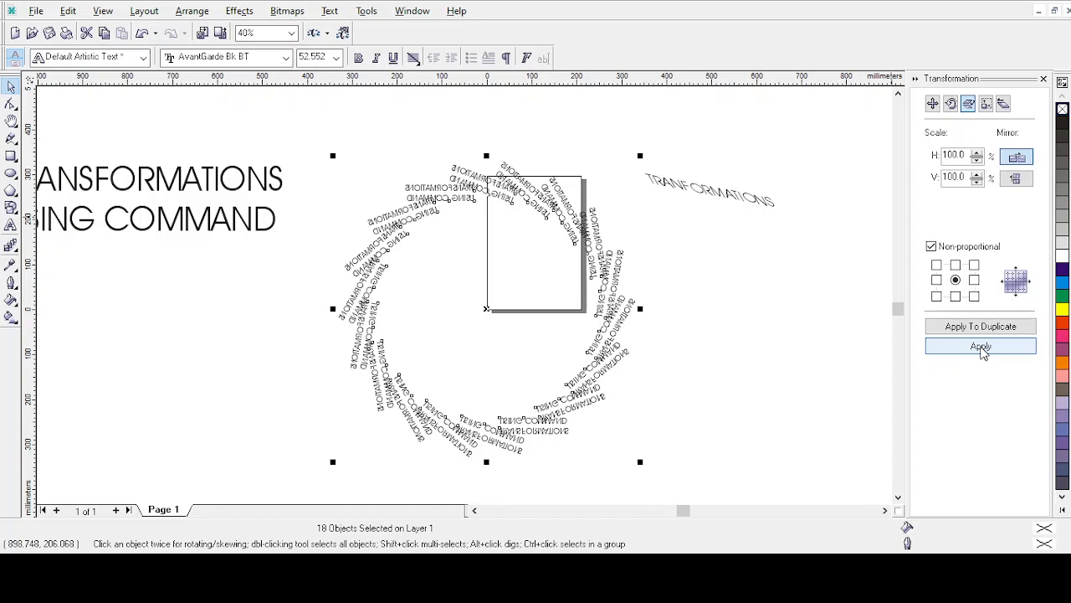
pyautogui.click(981, 346)
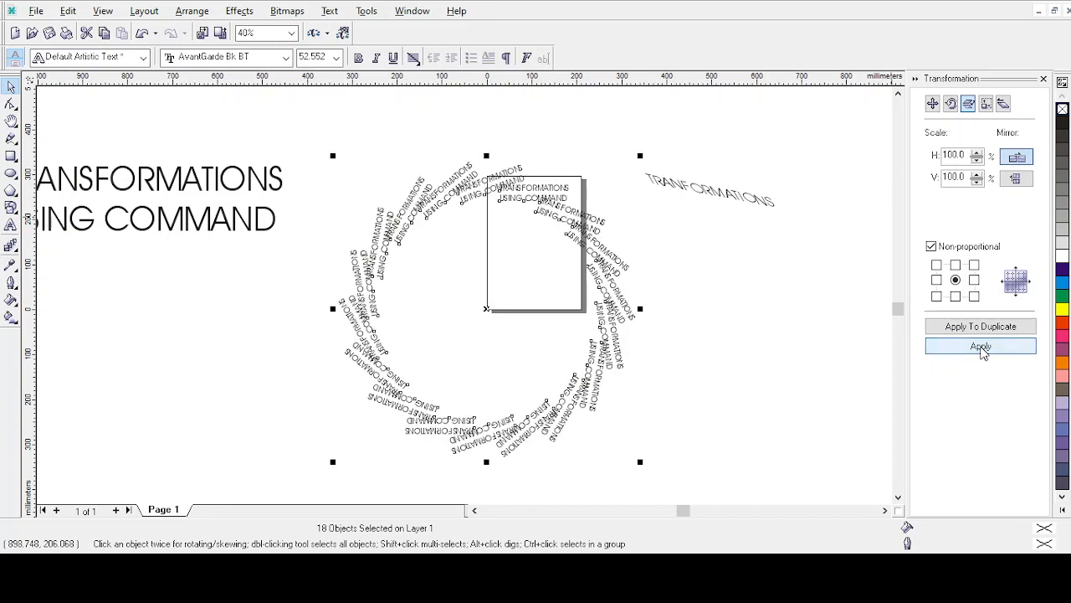
# - Mirror the ring of text copies vertically at 100 % scale, with horizontal mirroring off, and deselect it
pyautogui.click(1018, 180)
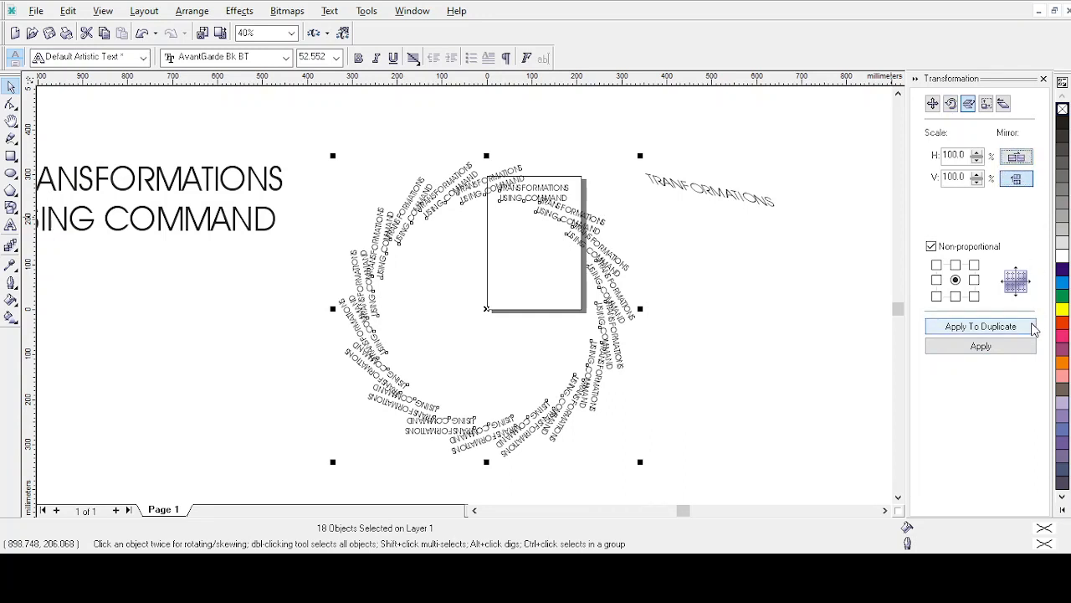
pyautogui.click(985, 352)
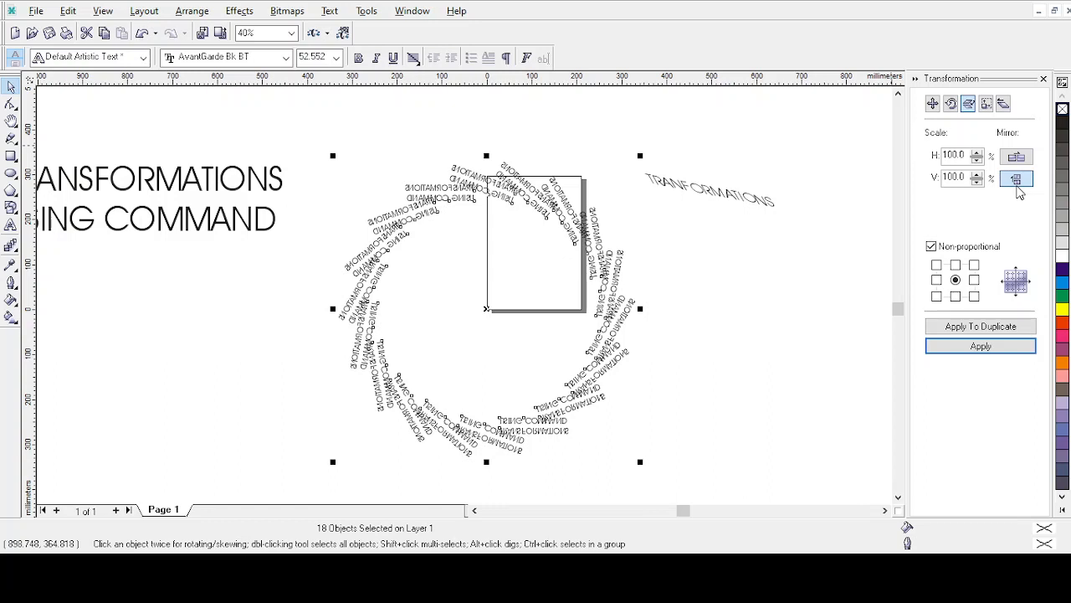
pyautogui.click(677, 254)
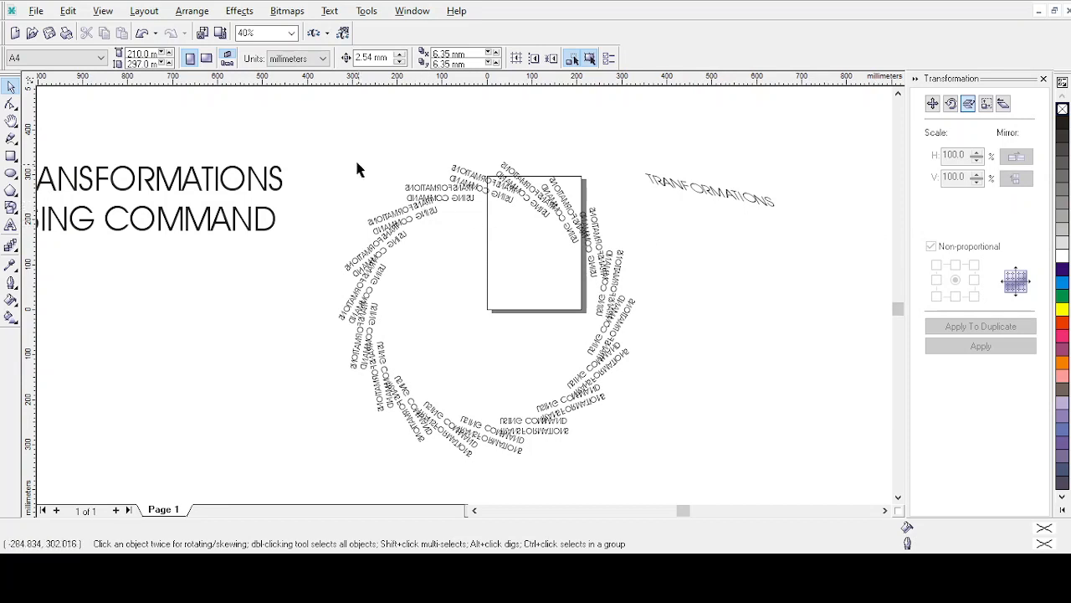
# - Move the ring of text copies beside the page's right edge and scale it to 50 % horizontally and 100 % vertically without mirroring
pyautogui.moveTo(302, 120); pyautogui.dragTo(662, 480)
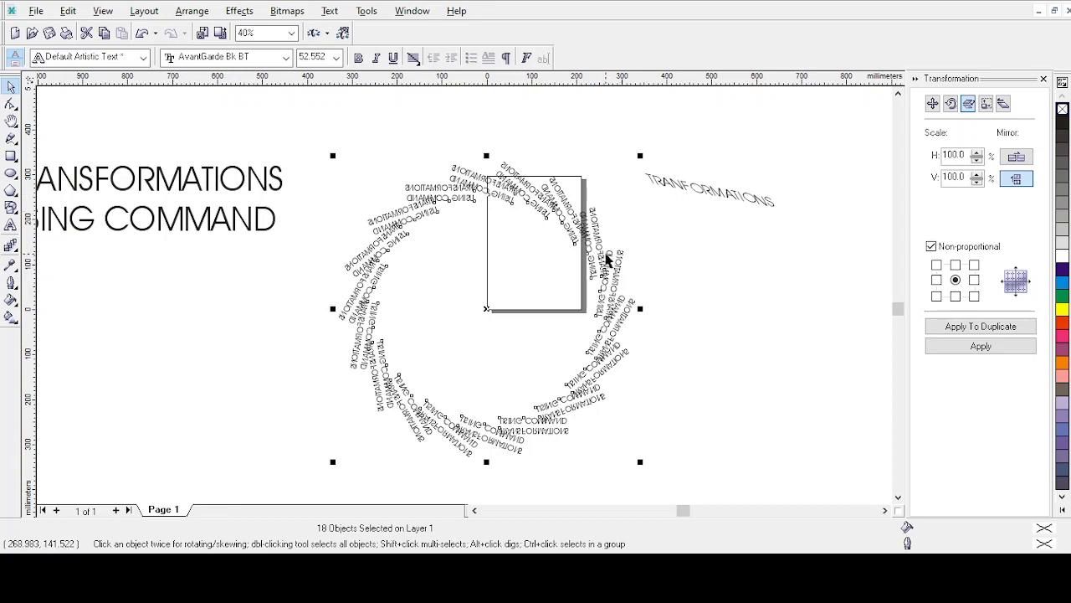
pyautogui.moveTo(606, 266)
pyautogui.mouseDown()
pyautogui.moveTo(839, 260)
pyautogui.moveTo(848, 249)
pyautogui.moveTo(849, 264)
pyautogui.mouseUp()
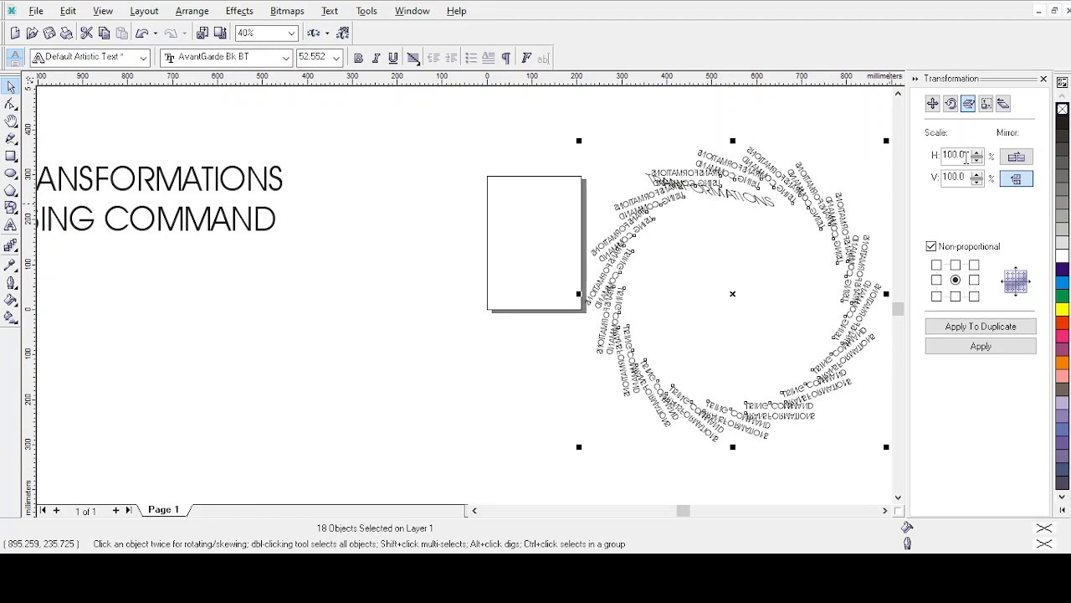
pyautogui.doubleClick(967, 157)
pyautogui.write('50')
pyautogui.click(1023, 180)
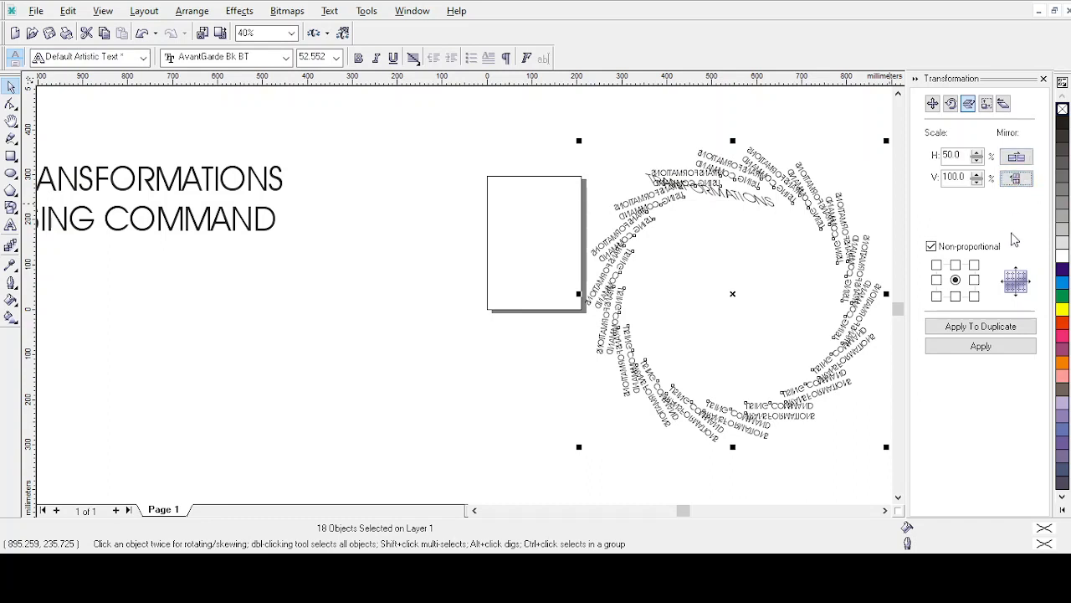
pyautogui.click(1012, 182)
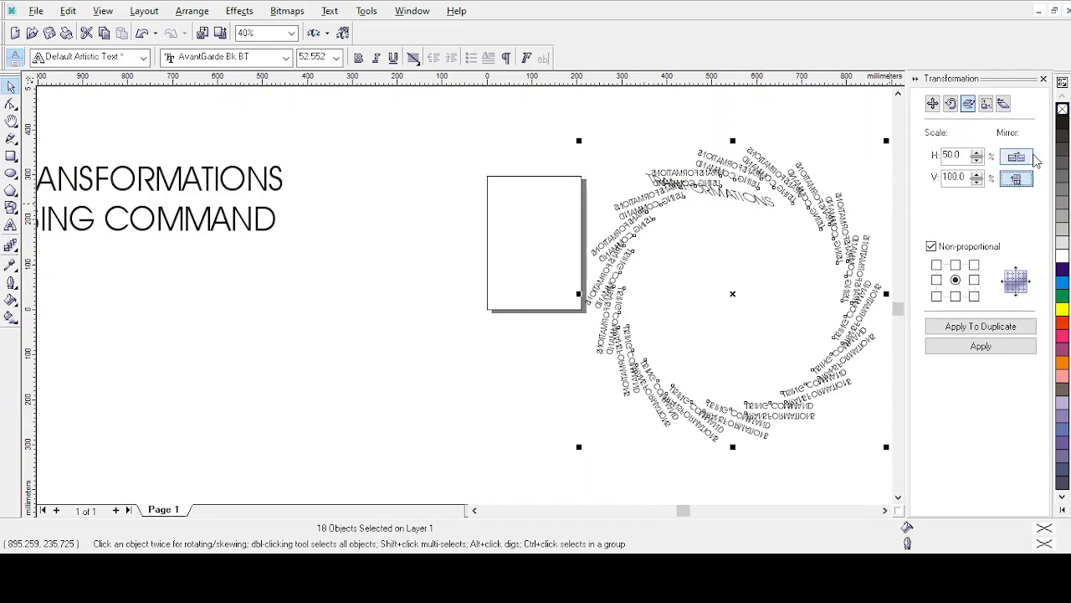
pyautogui.click(1026, 162)
pyautogui.click(1015, 180)
pyautogui.click(1015, 157)
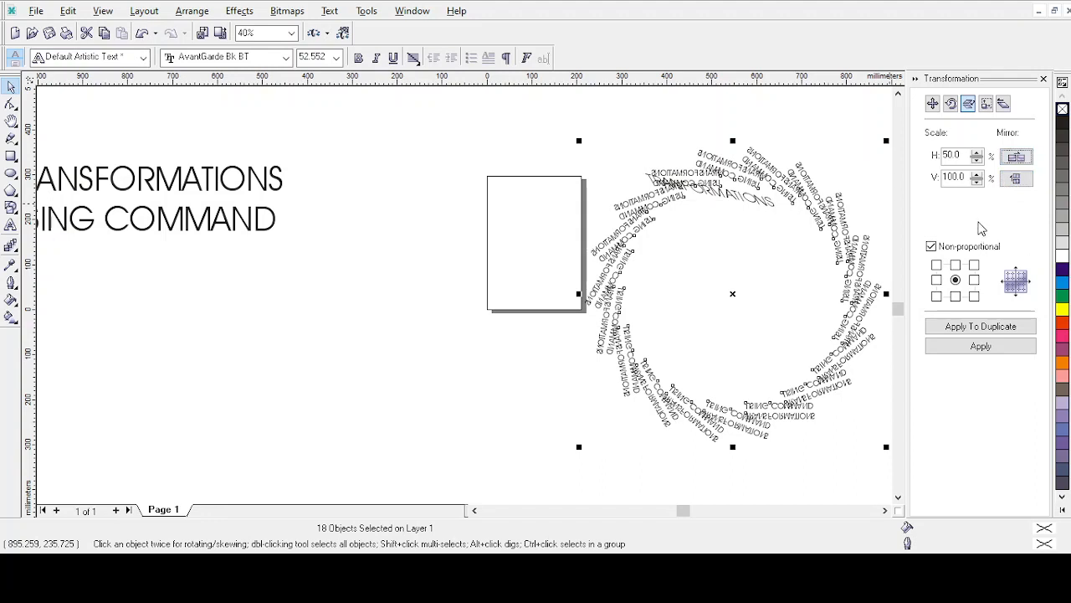
pyautogui.click(1001, 350)
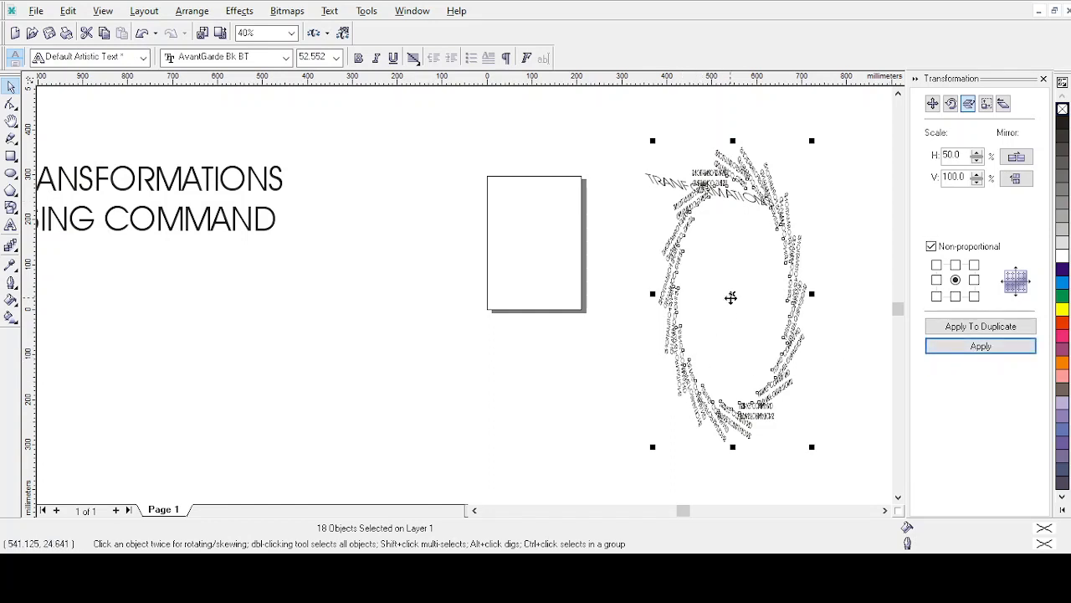
# - Group the text copies of the narrowed ring and place the group well to the right of the page
pyautogui.moveTo(730, 298); pyautogui.dragTo(468, 291)
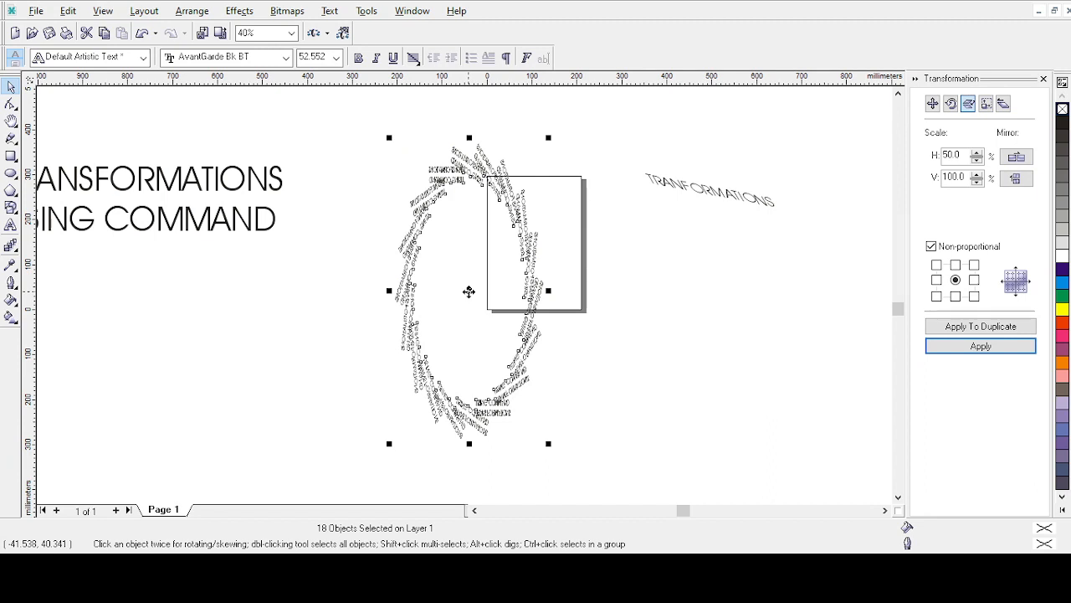
pyautogui.hotkey('ctrl', 'g')
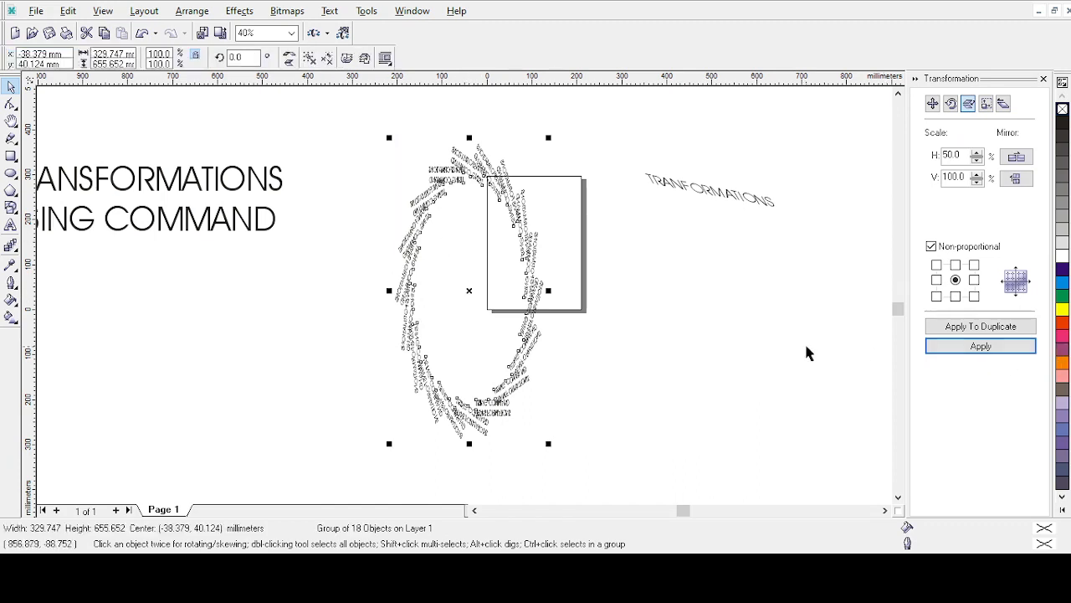
pyautogui.click(720, 338)
pyautogui.click(516, 411)
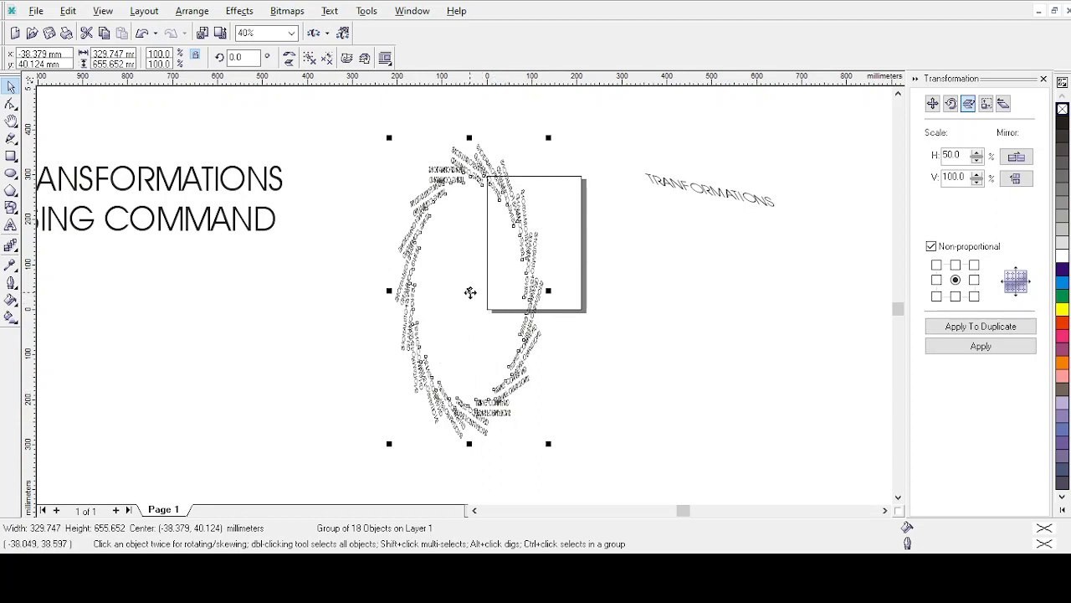
pyautogui.moveTo(470, 292); pyautogui.dragTo(774, 344)
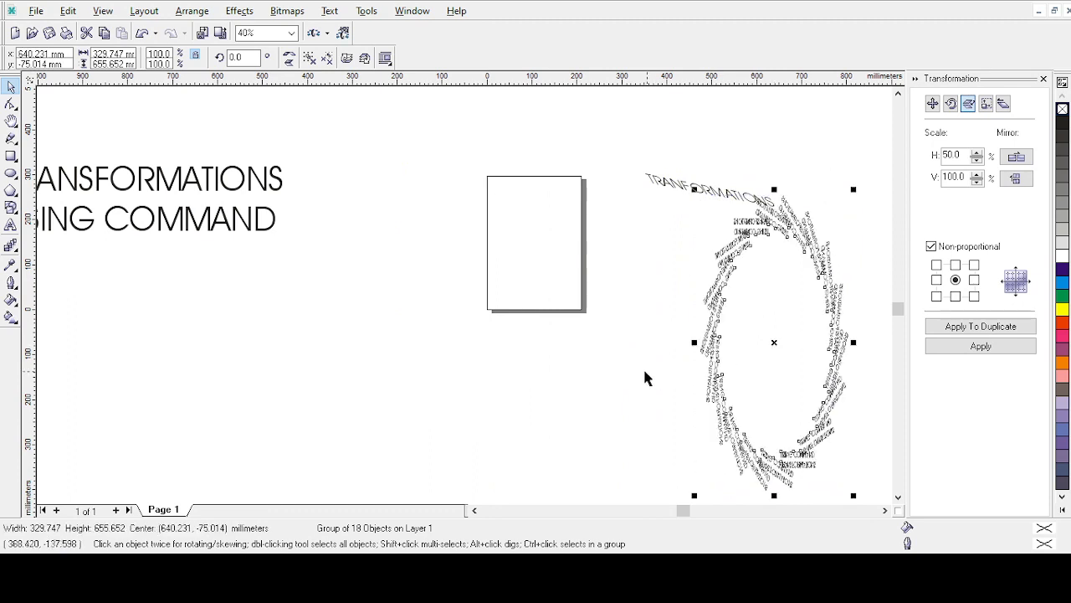
pyautogui.click(628, 383)
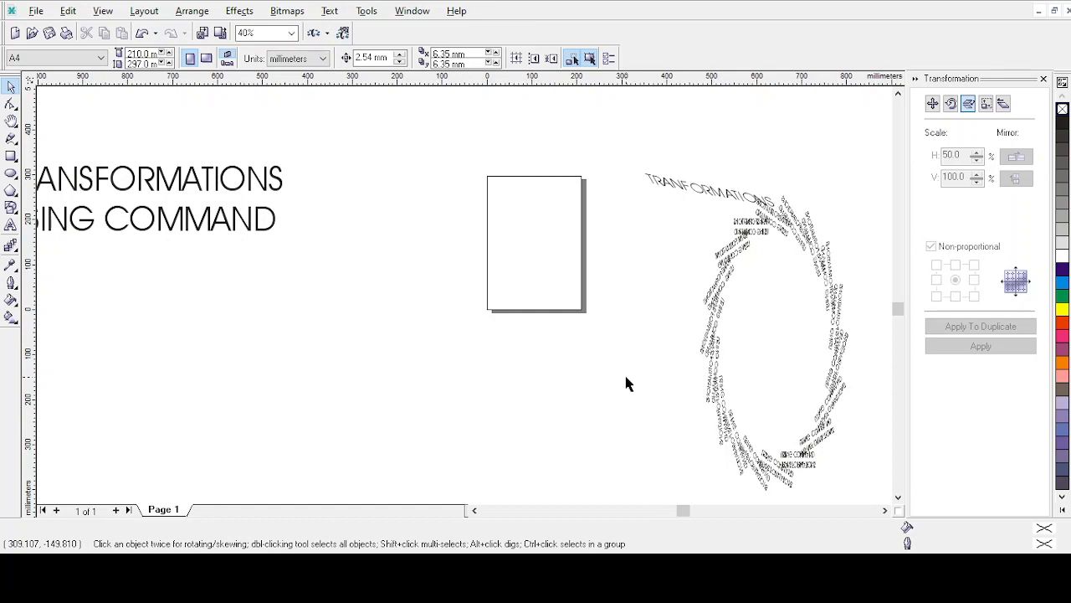
# - Move the slanted TRANFORMATIONS text above the narrowed ring and the large two-line text closer to the page
pyautogui.moveTo(694, 192); pyautogui.dragTo(733, 139)
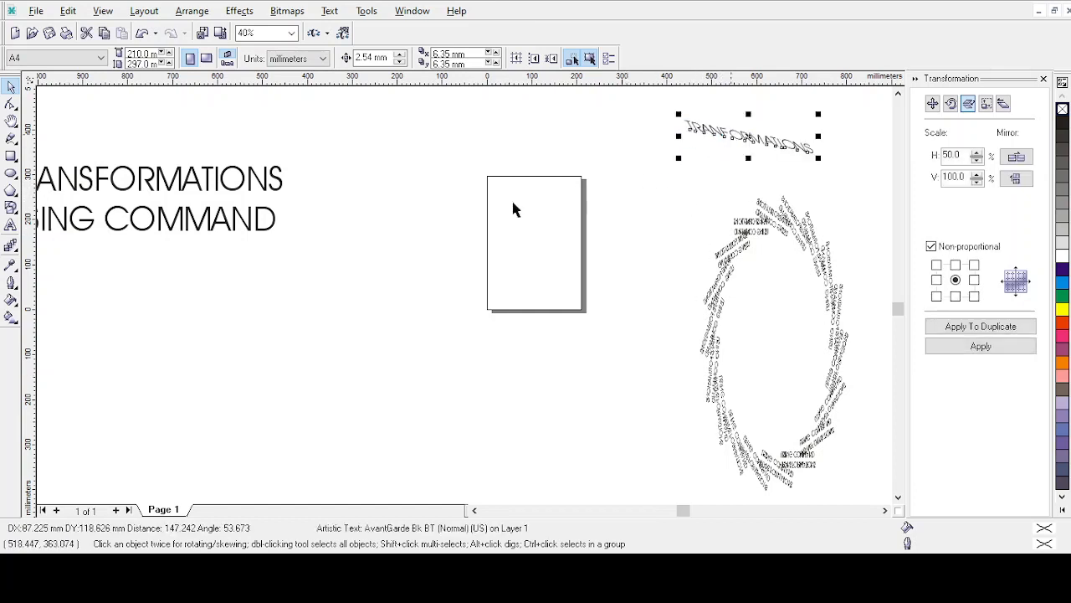
pyautogui.moveTo(209, 179); pyautogui.dragTo(341, 227)
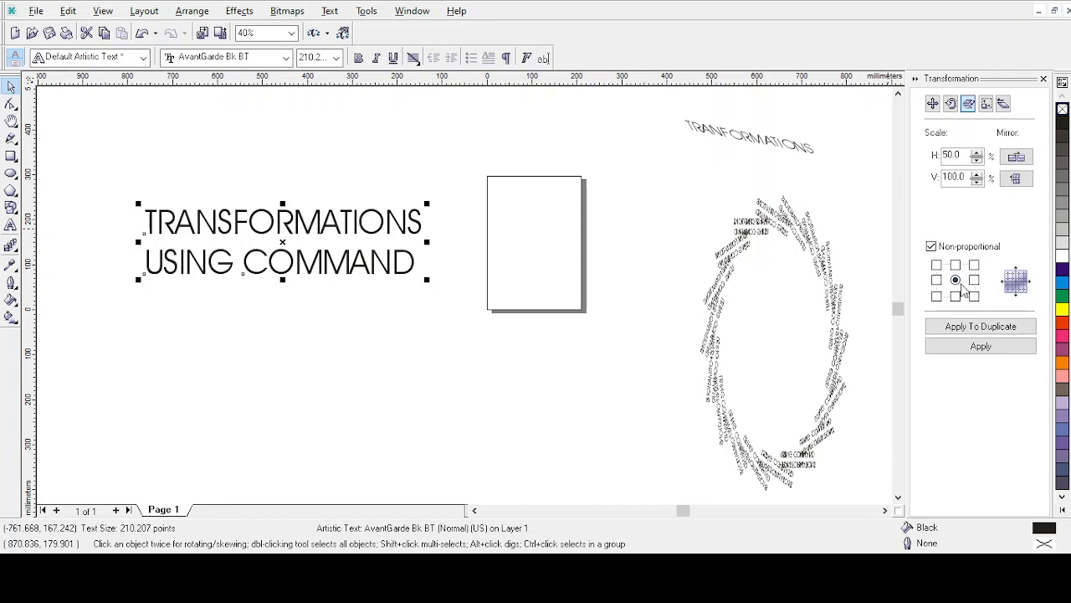
# - Open the Size transformation for the large two-line text and move the text across the lower half of the page
pyautogui.click(937, 265)
pyautogui.click(986, 102)
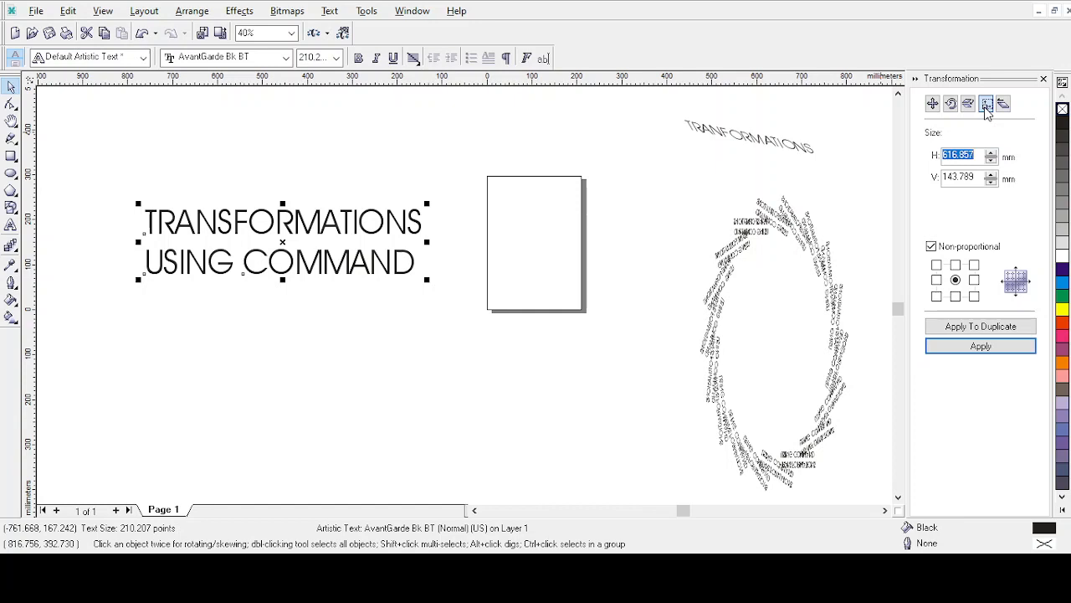
pyautogui.click(975, 157)
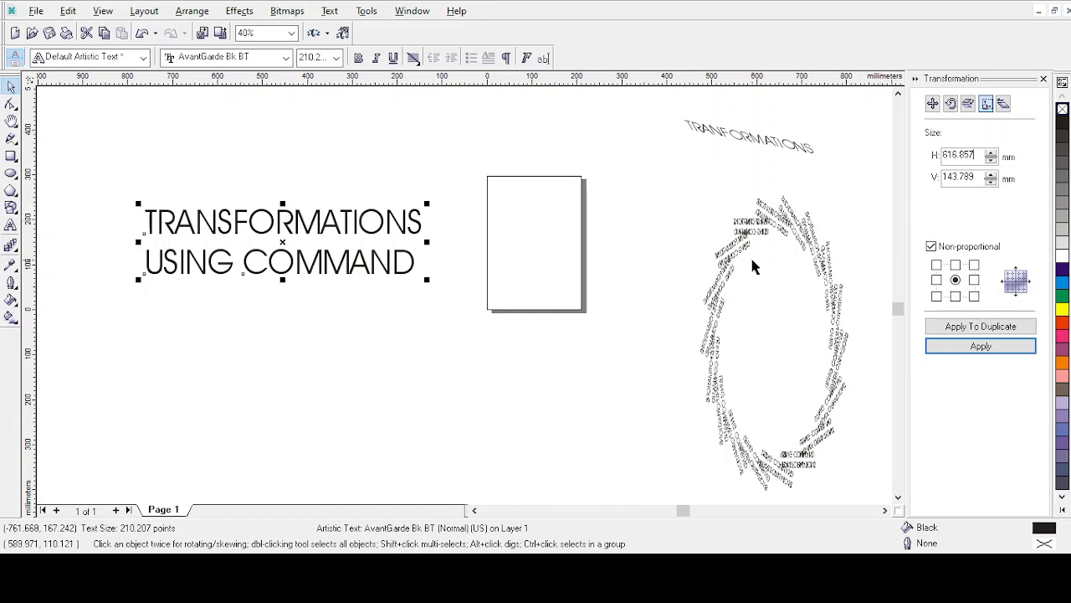
pyautogui.scroll(2, 752, 266)
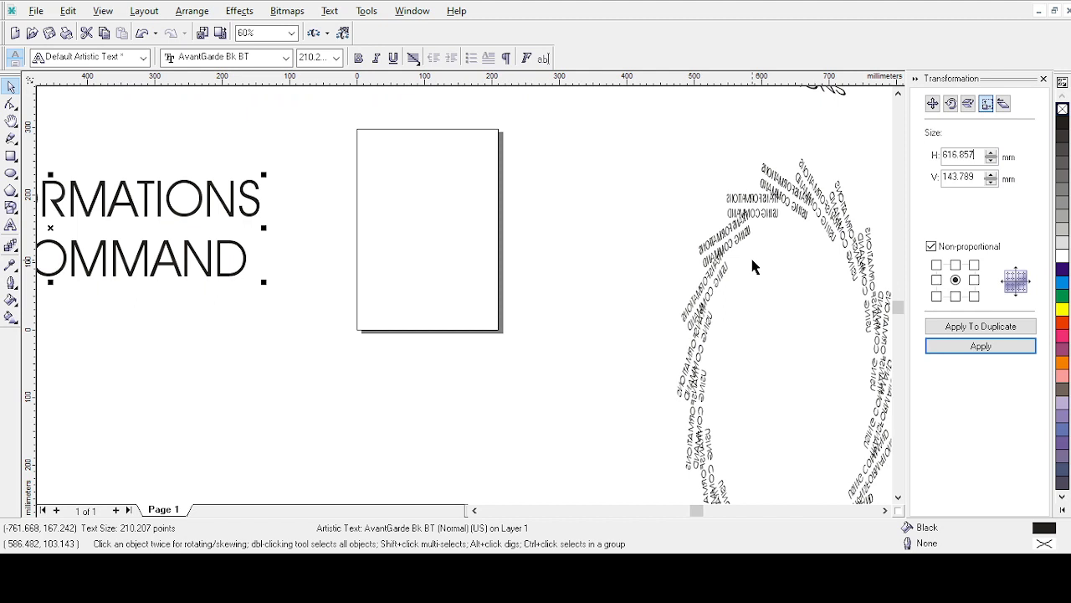
pyautogui.scroll(2, 751, 266)
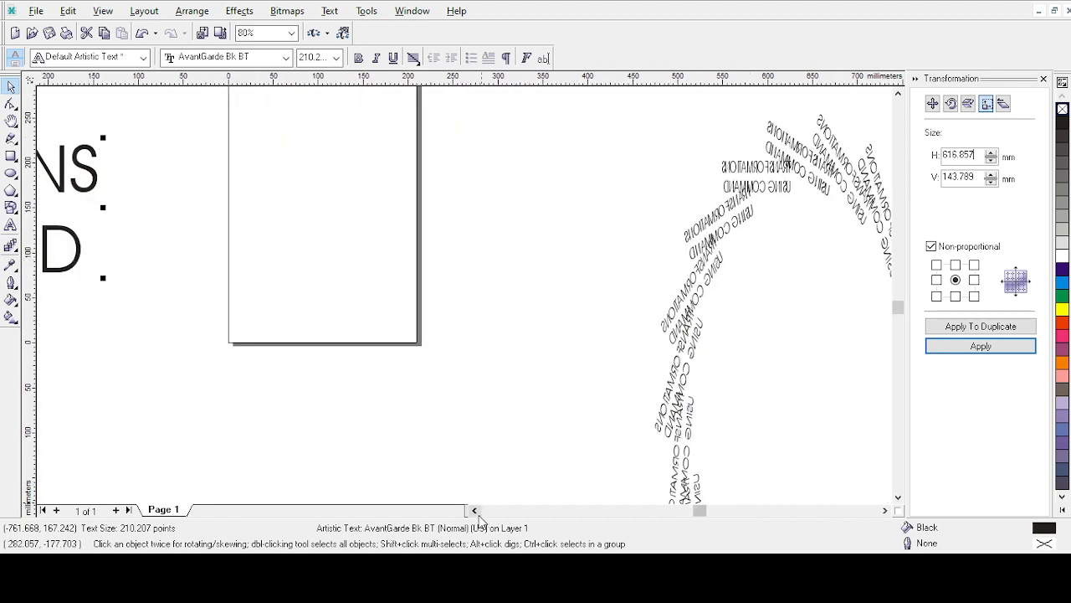
pyautogui.click(474, 510)
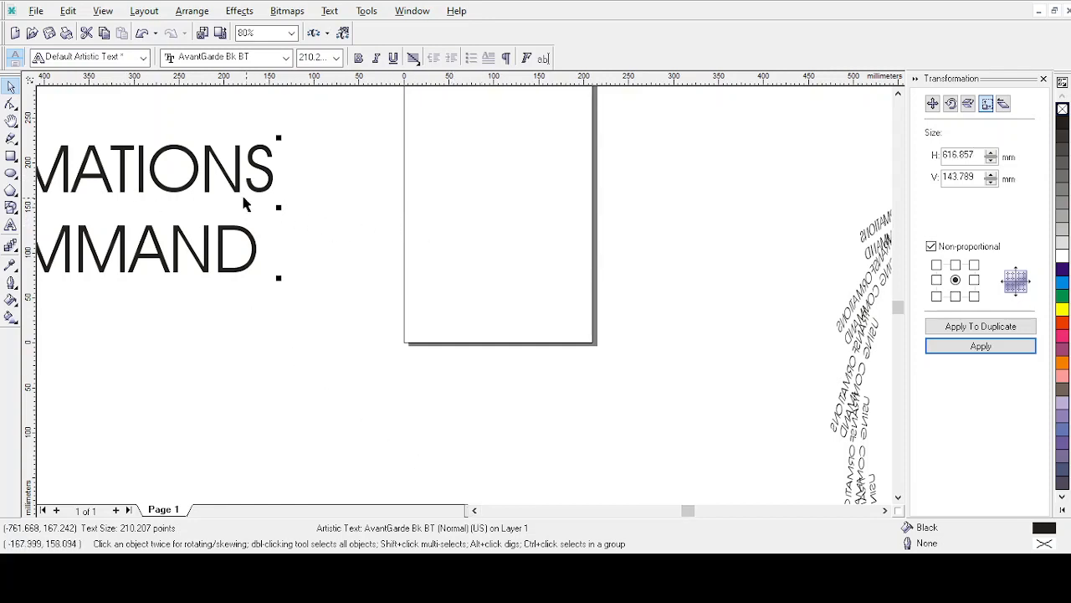
pyautogui.moveTo(215, 173); pyautogui.dragTo(633, 209)
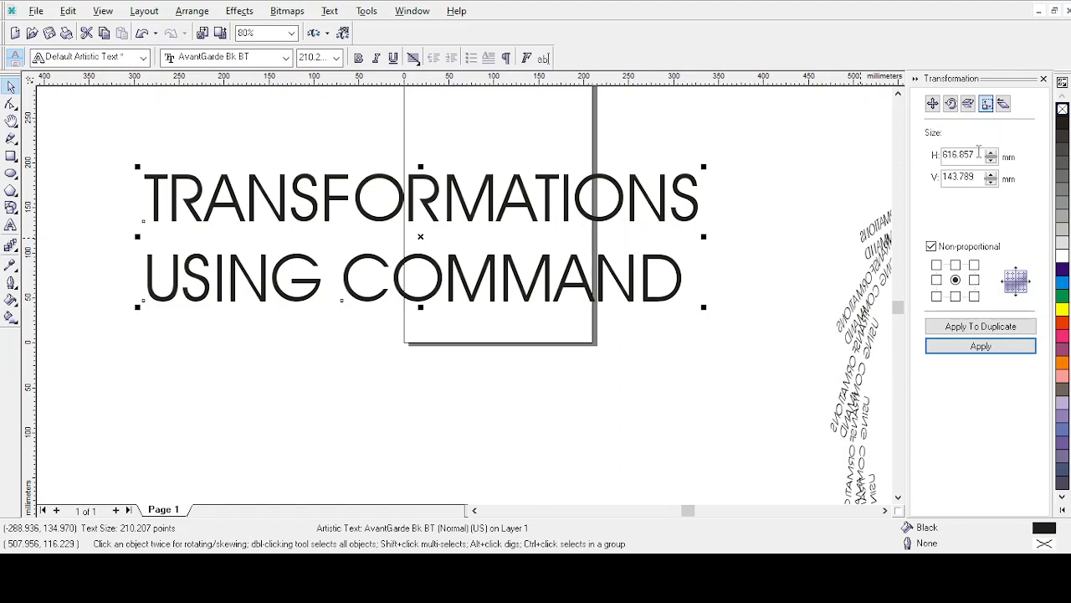
# - Resize the large two-line text non-proportionally to 100 mm horizontally and 50 mm vertically
pyautogui.moveTo(976, 154); pyautogui.dragTo(926, 154)
pyautogui.write('100')
pyautogui.click(1000, 350)
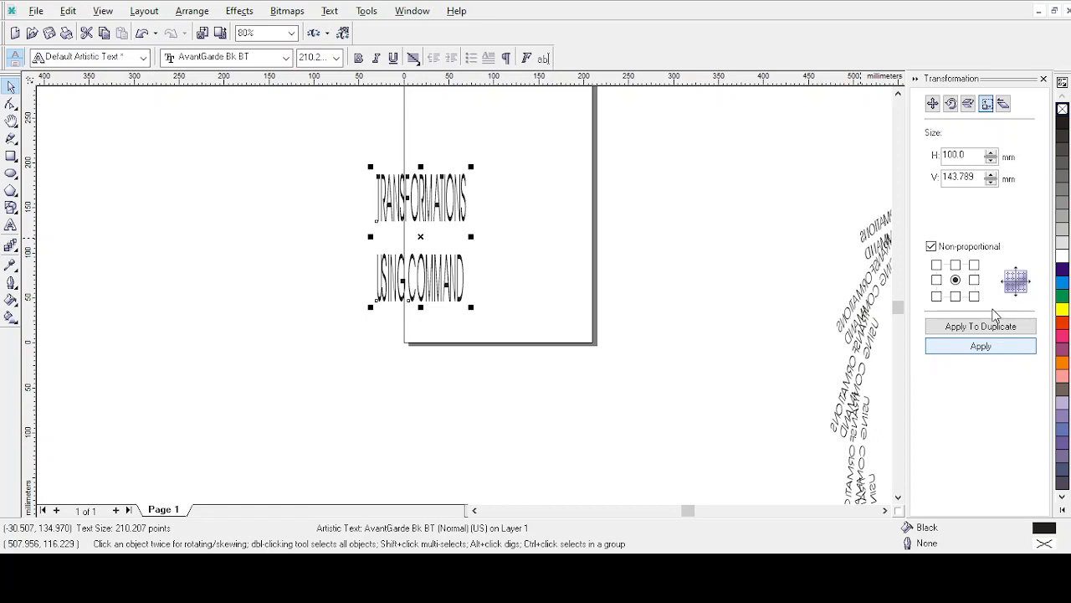
pyautogui.moveTo(980, 177); pyautogui.dragTo(879, 183)
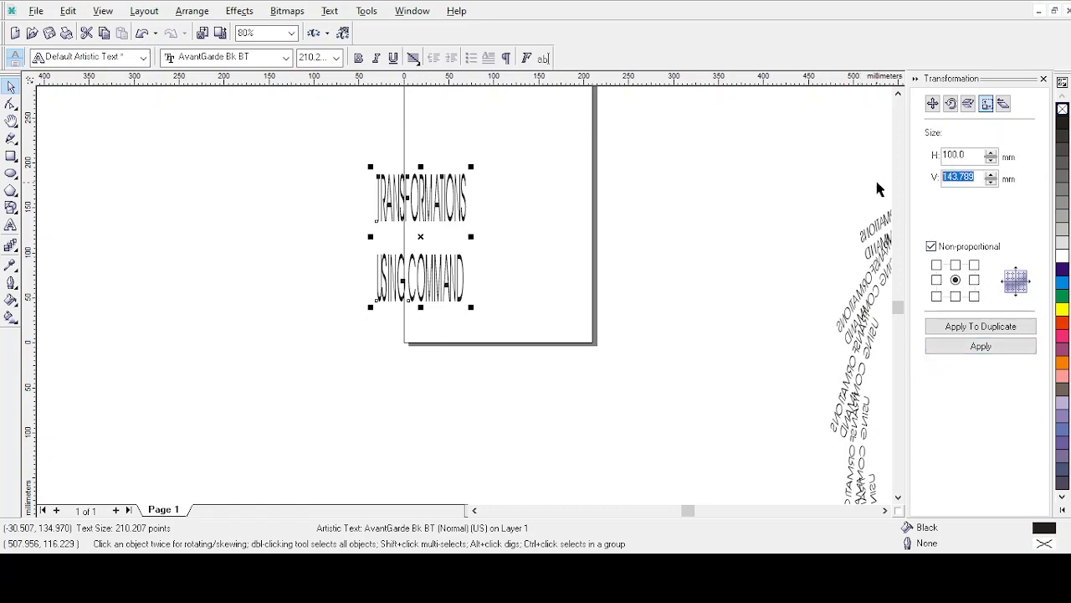
pyautogui.write('50')
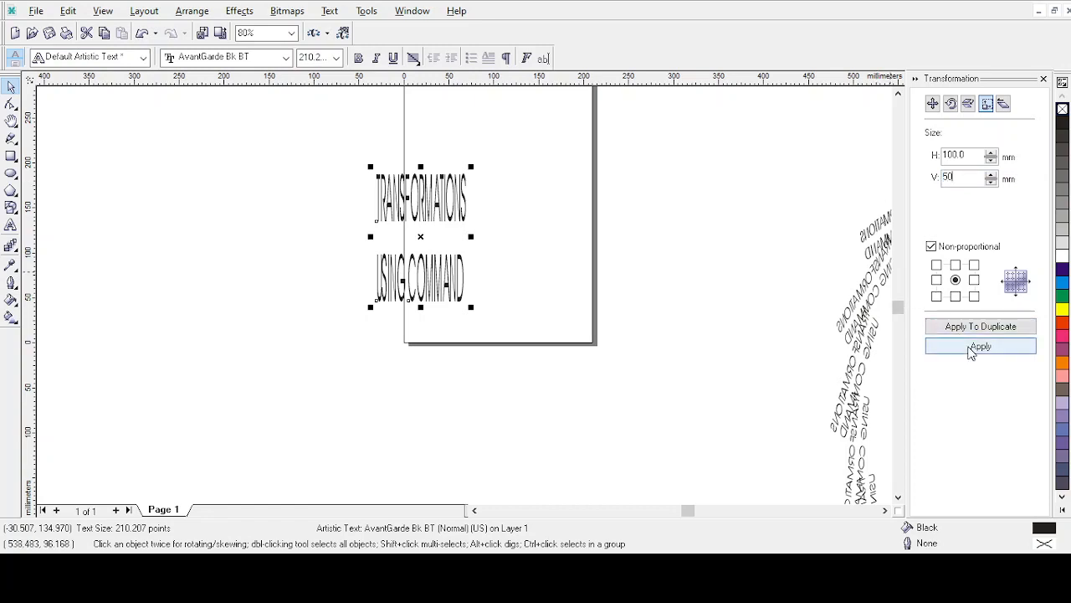
pyautogui.click(970, 350)
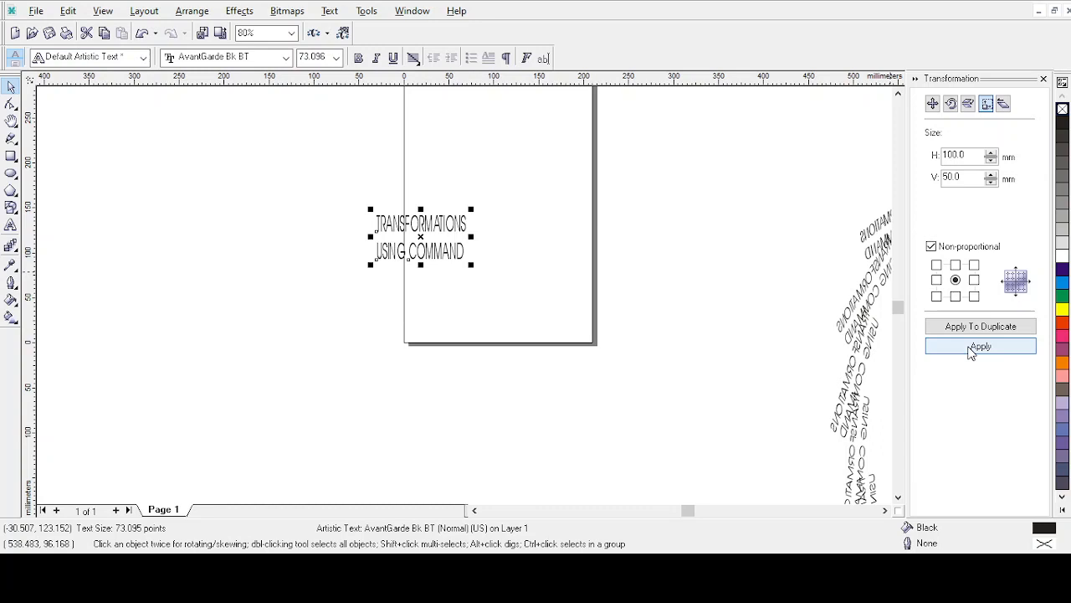
# - Open the Skew transformation for the resized text and show the text's rotate and skew handles
pyautogui.click(1005, 106)
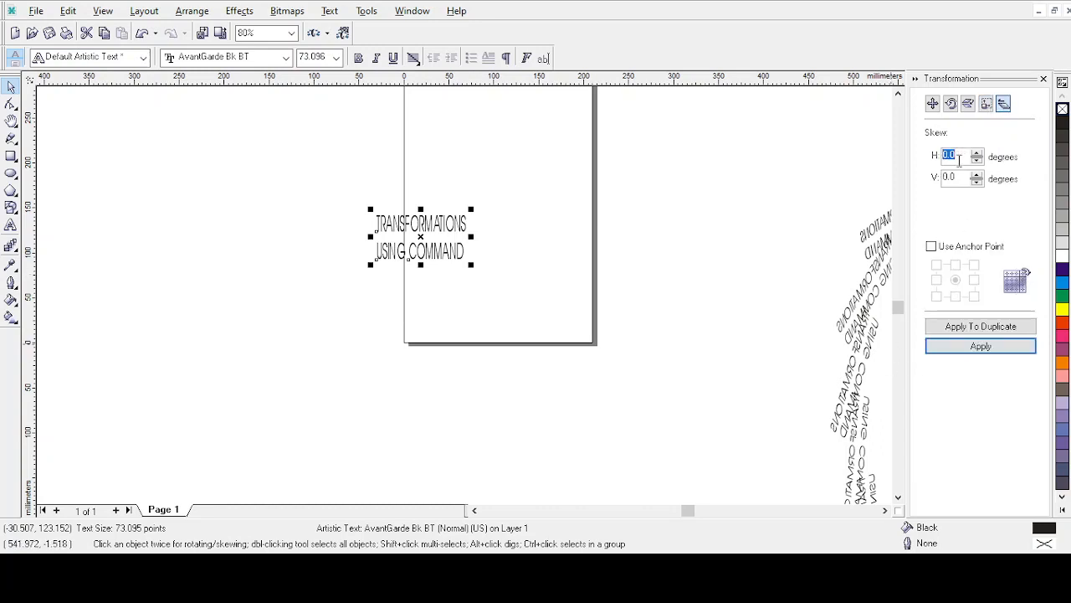
pyautogui.click(960, 158)
pyautogui.click(423, 223)
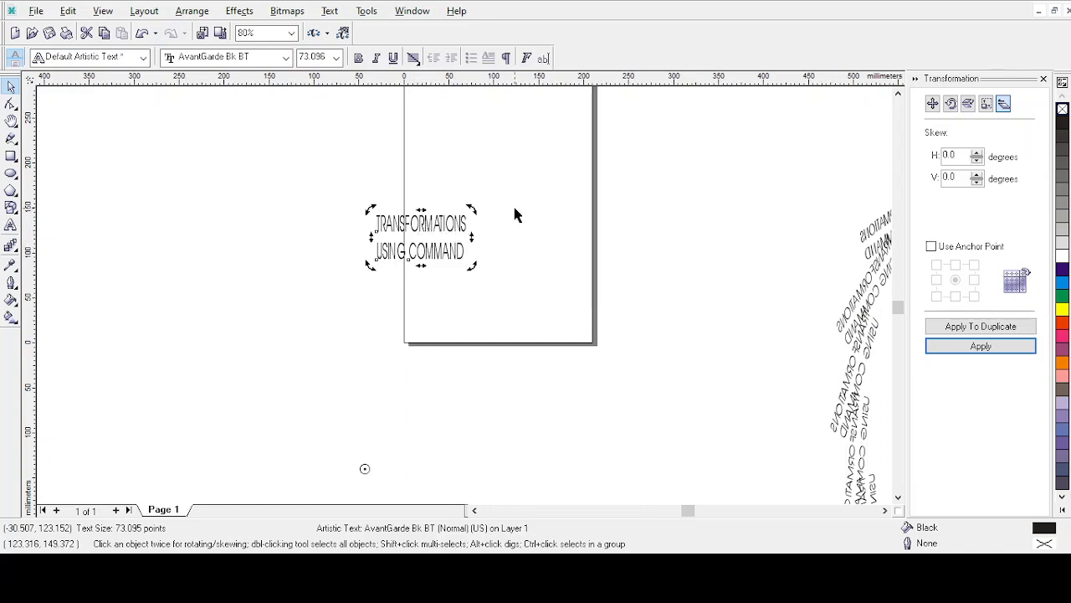